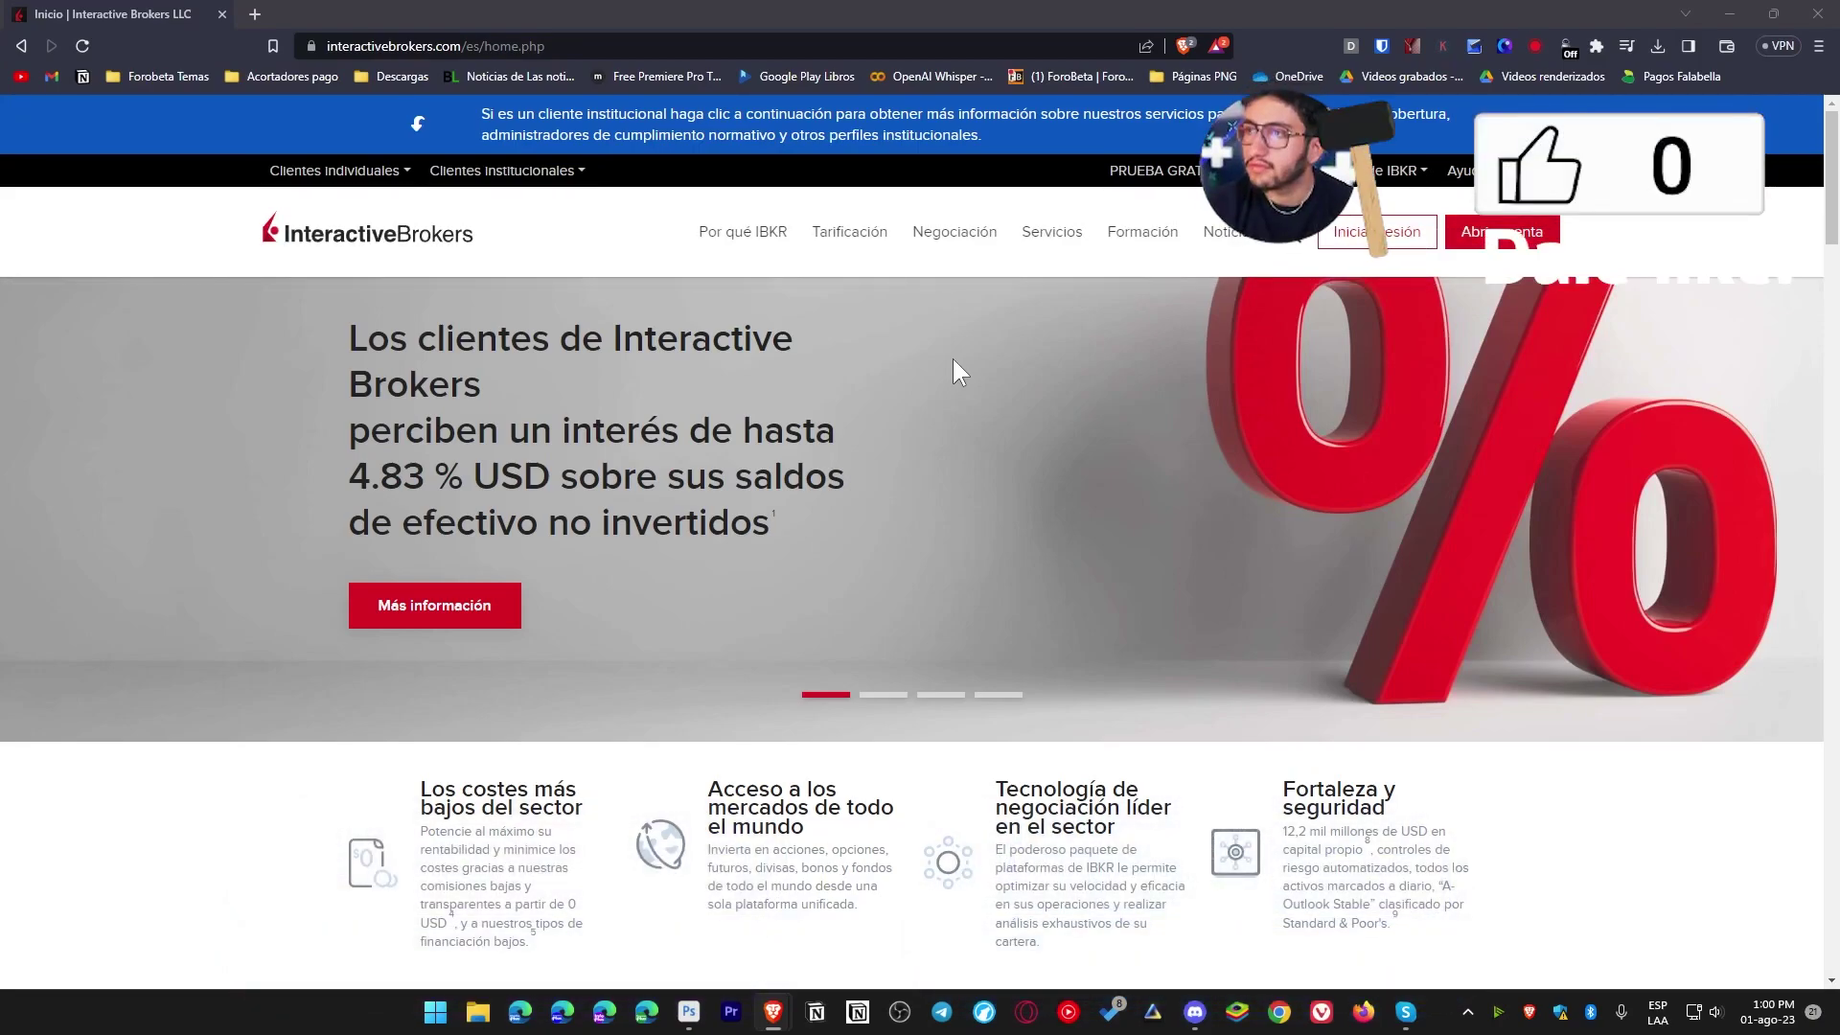
- Log in to the Client Portal with the account username and password and dismiss the password-saving prompt
{"action": "left_click", "coordinate": [1377, 231]}
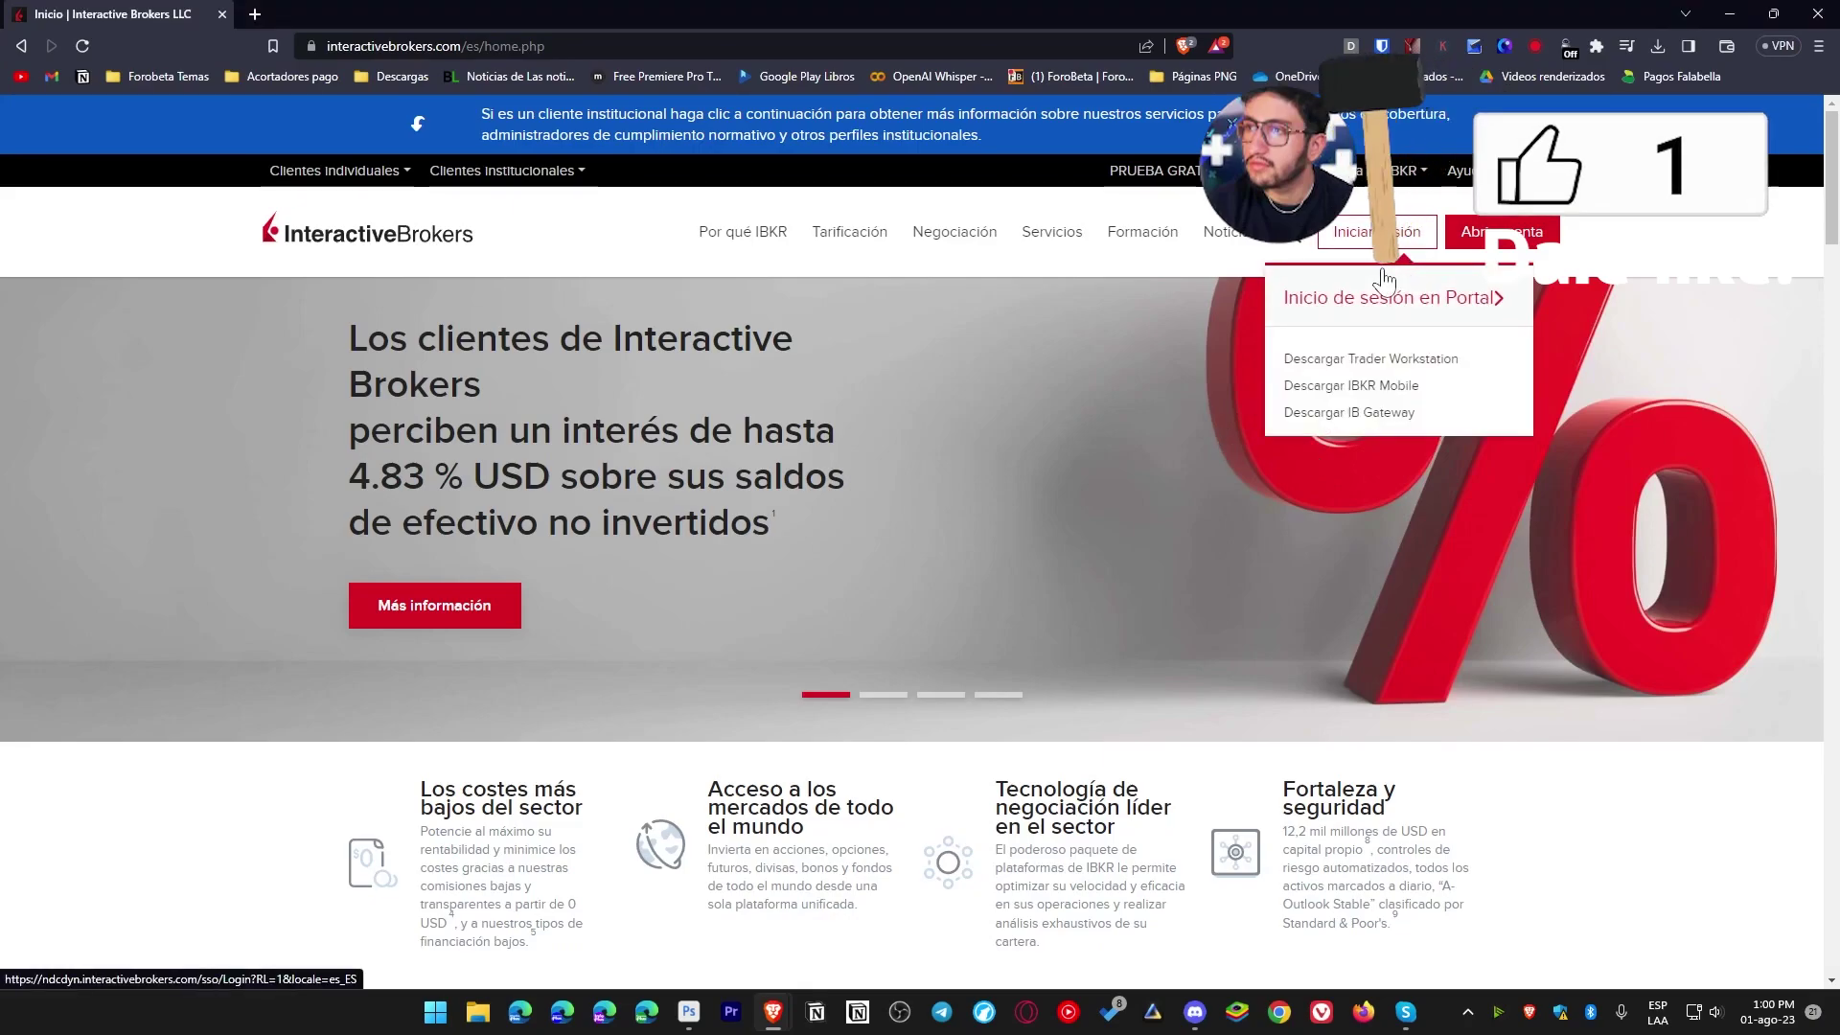
{"action": "left_click", "coordinate": [1400, 312]}
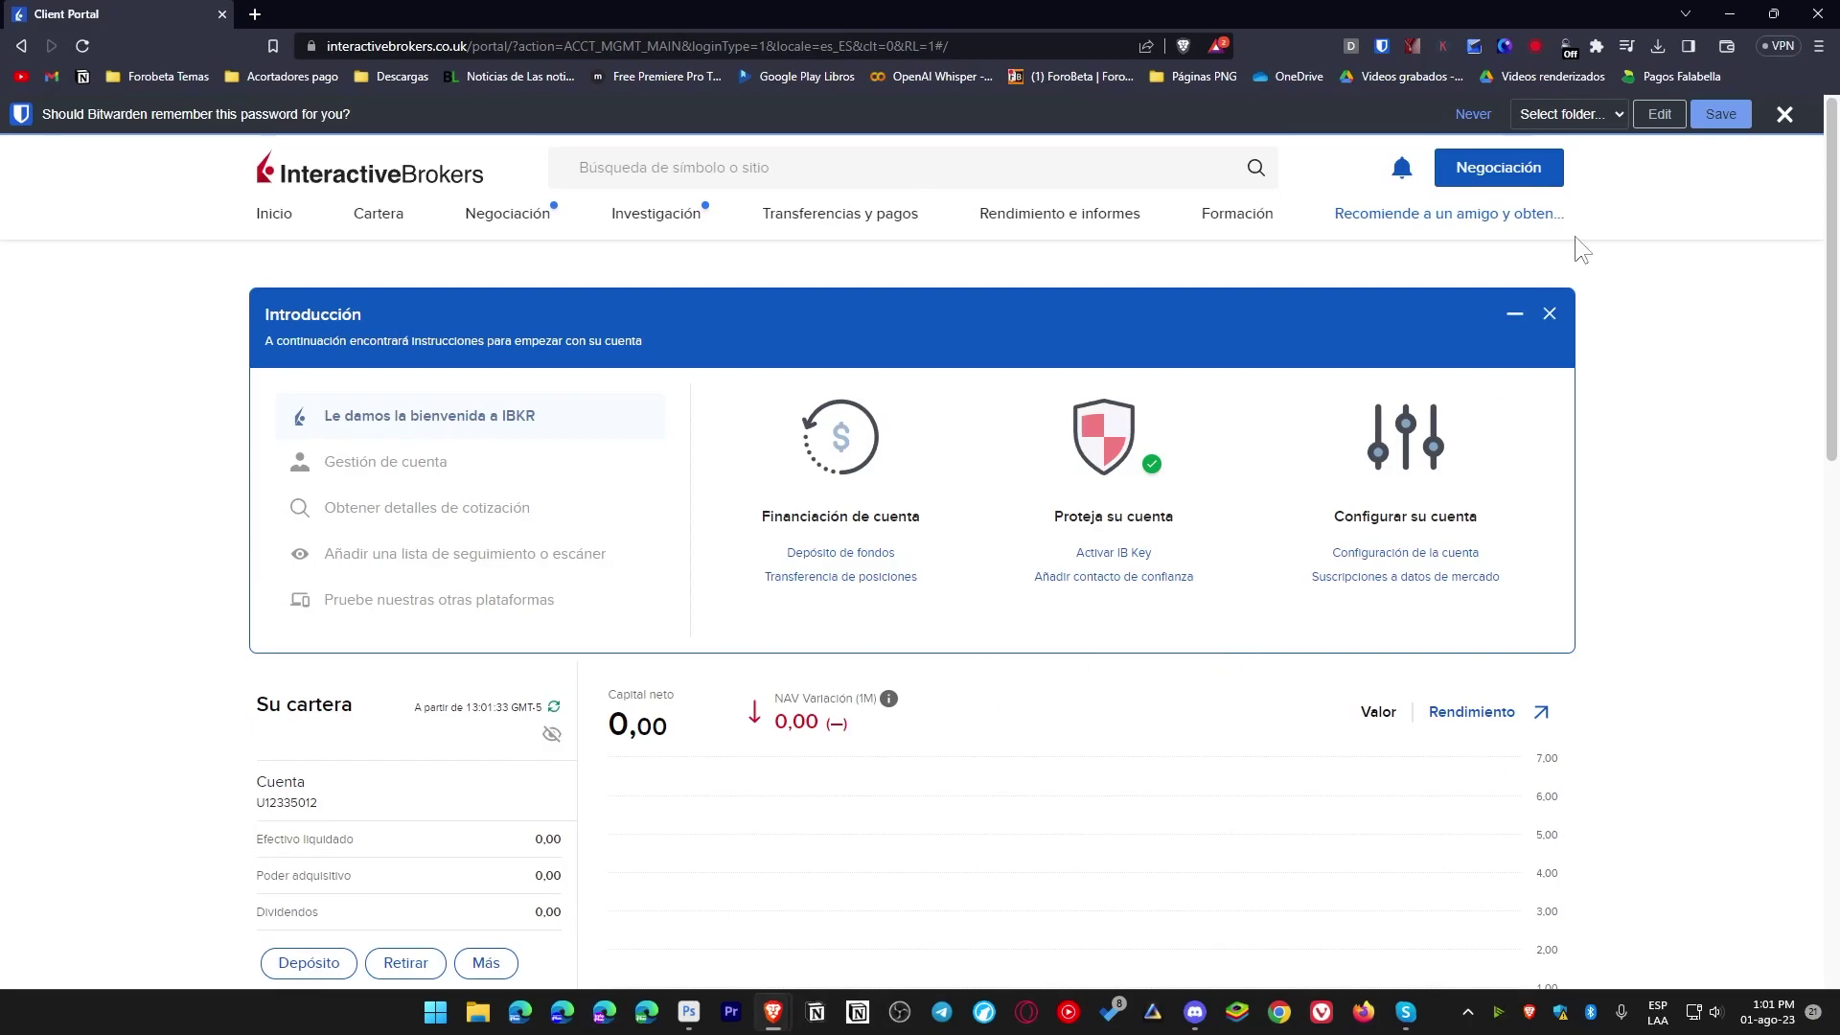
{"action": "left_click", "coordinate": [1785, 114]}
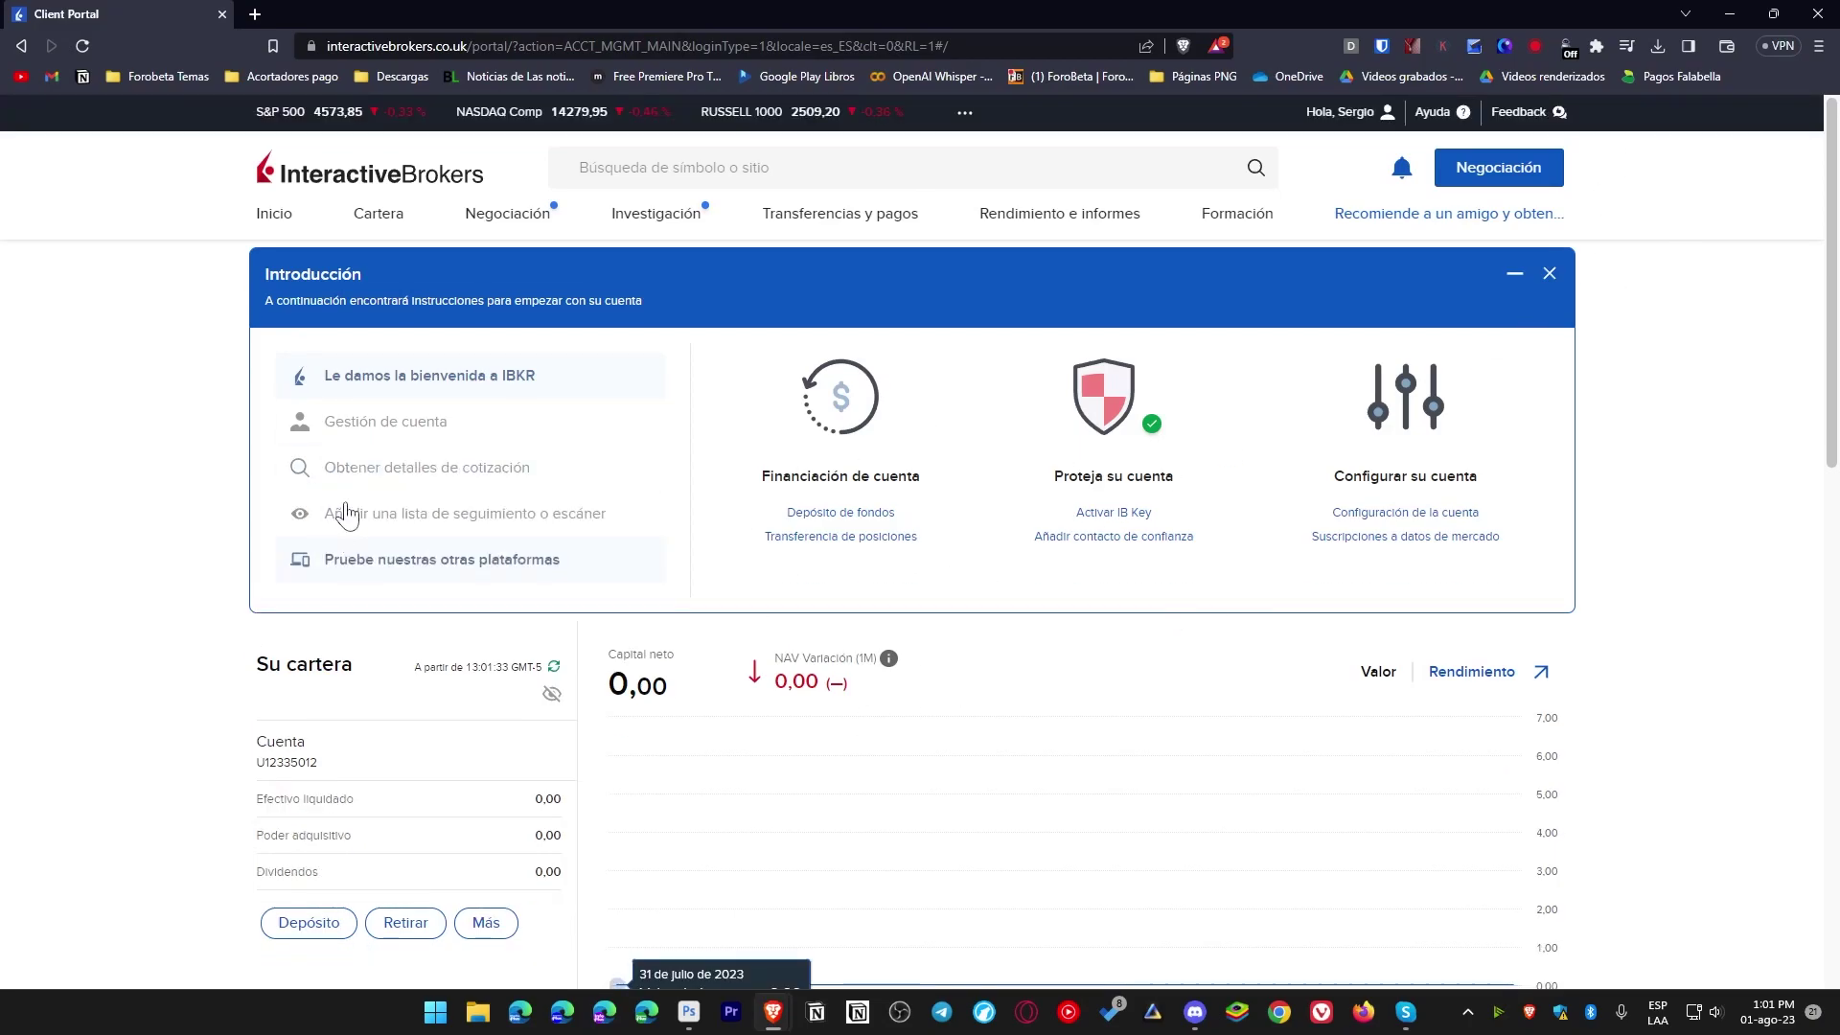
- Open the deposit page for the account from the portfolio section of the home page
{"action": "scroll", "coordinate": [1653, 637], "scroll_direction": "down", "scroll_amount": 2}
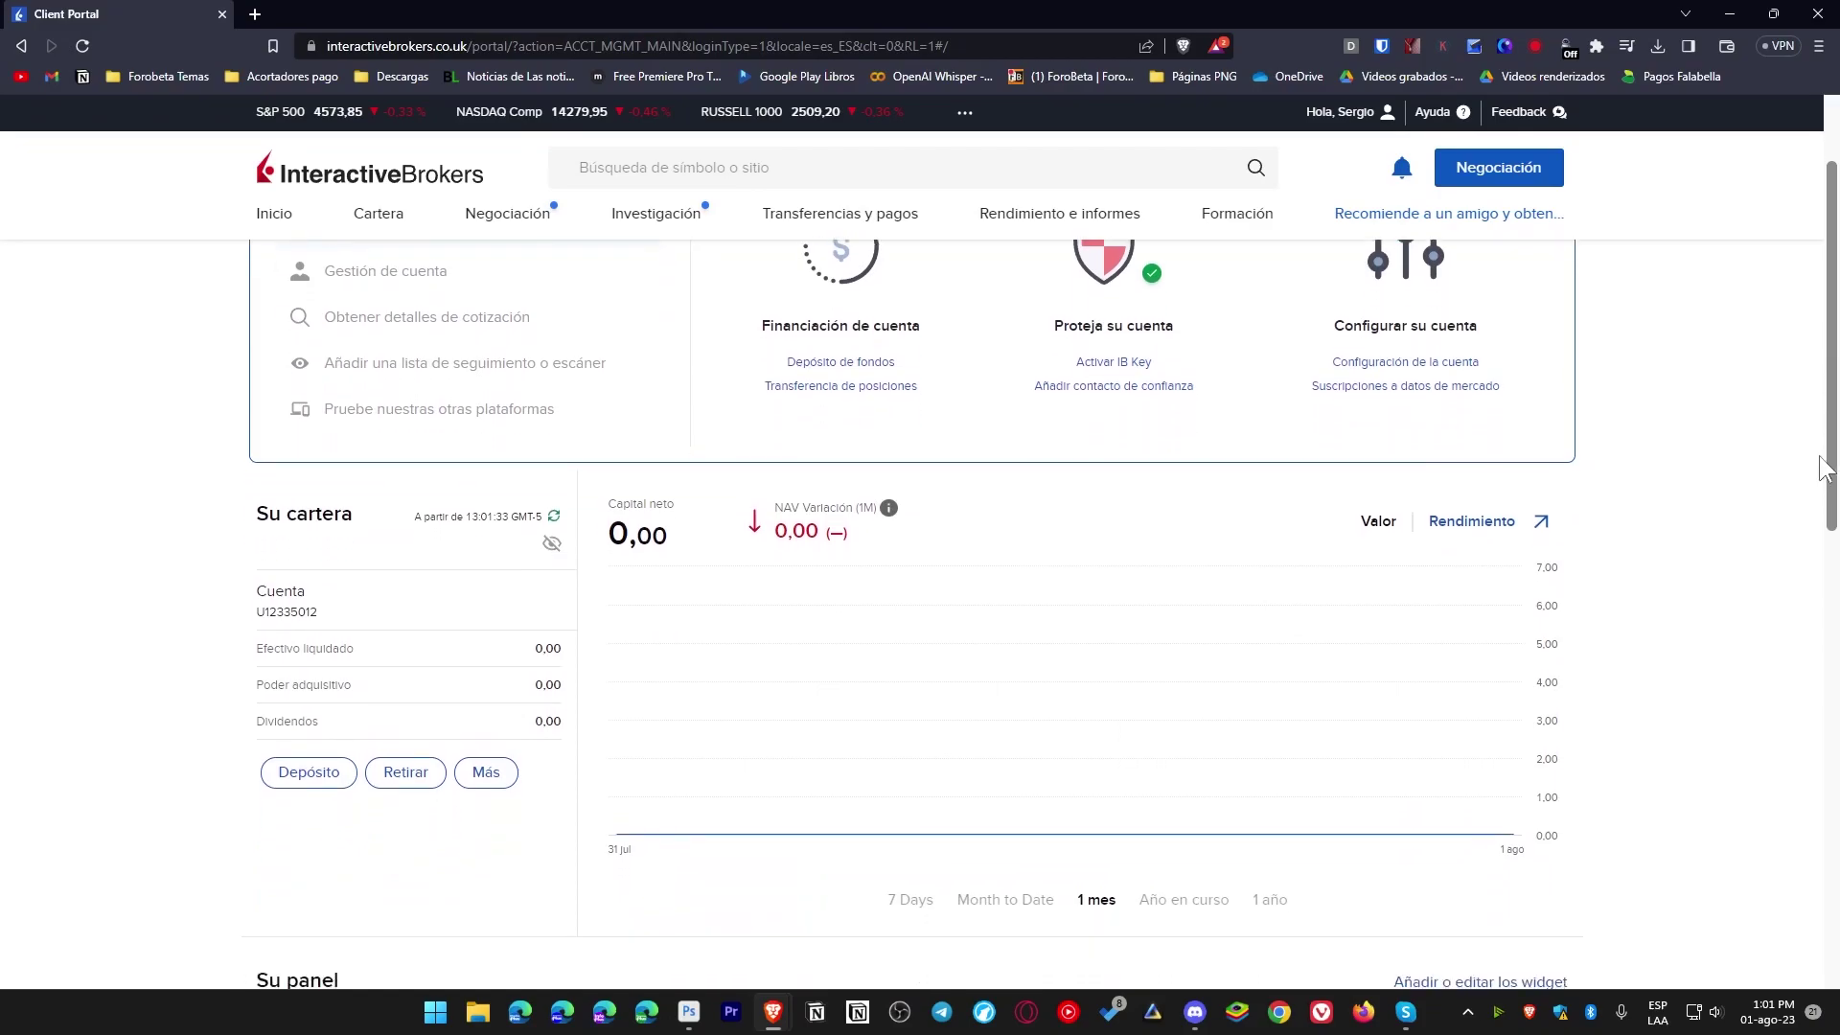
{"action": "scroll", "coordinate": [1235, 600], "scroll_direction": "up", "scroll_amount": 2}
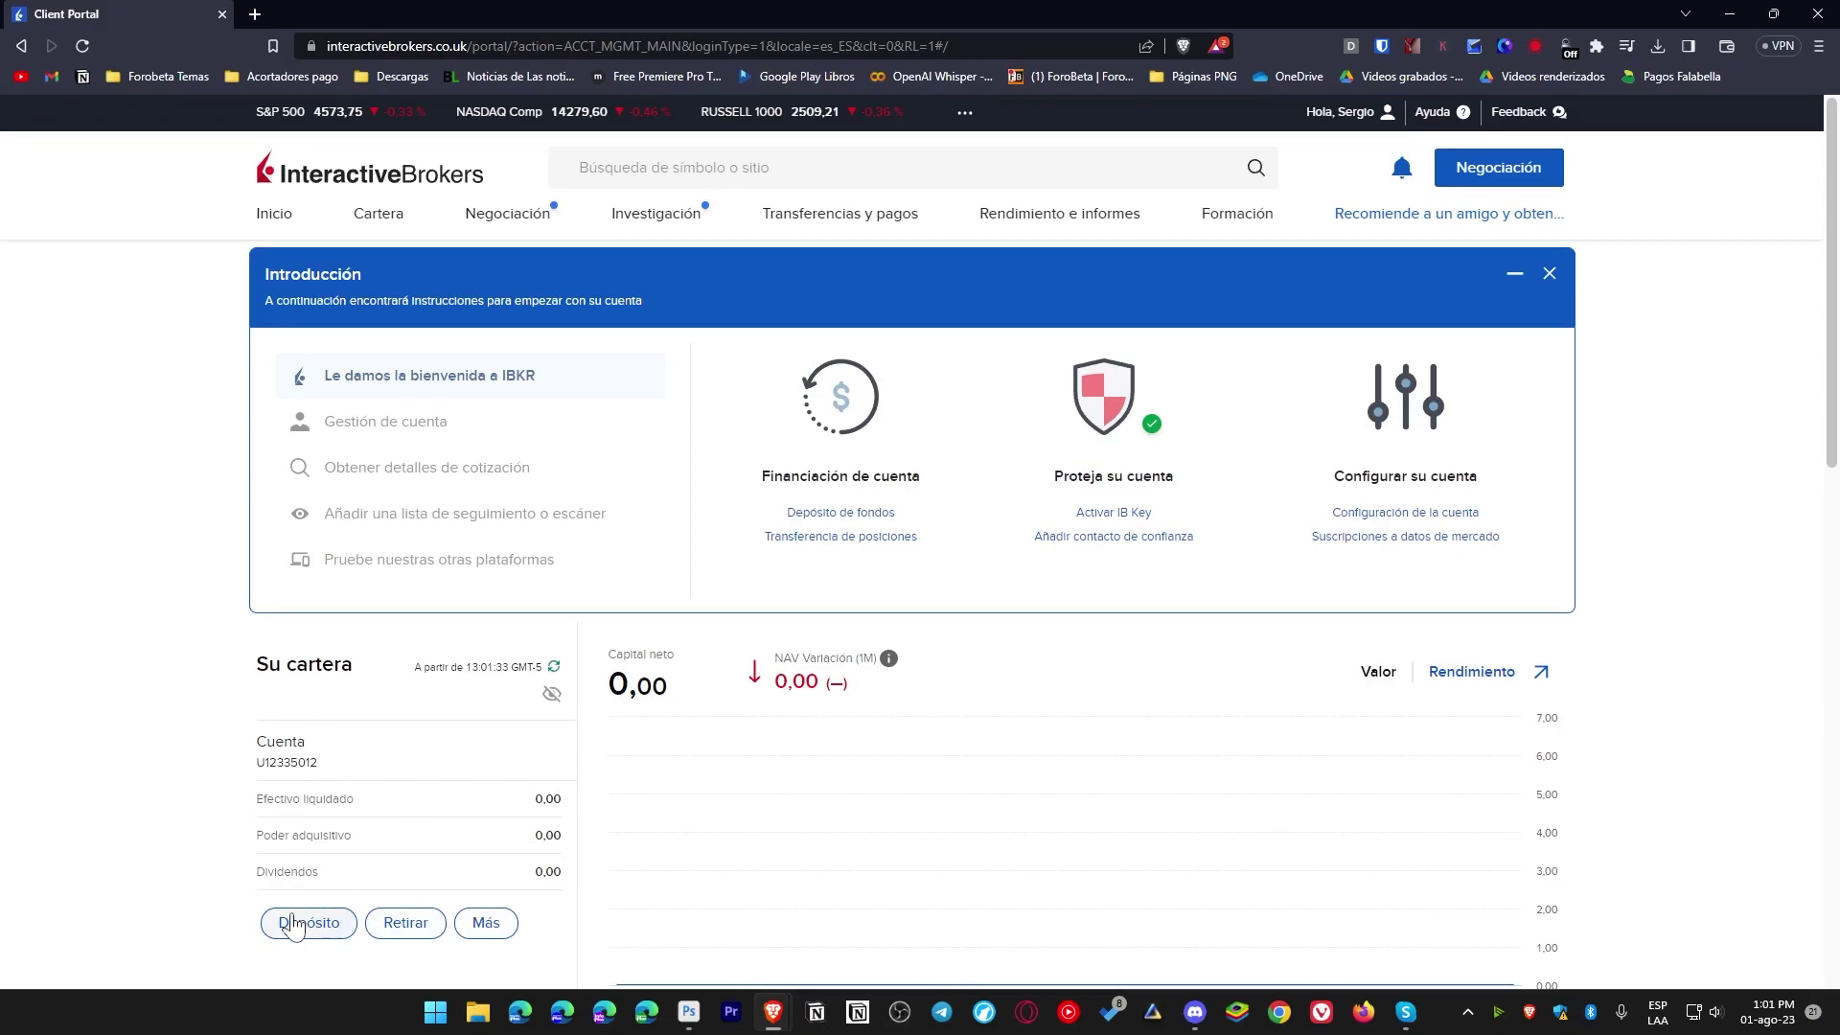
{"action": "left_click", "coordinate": [326, 921]}
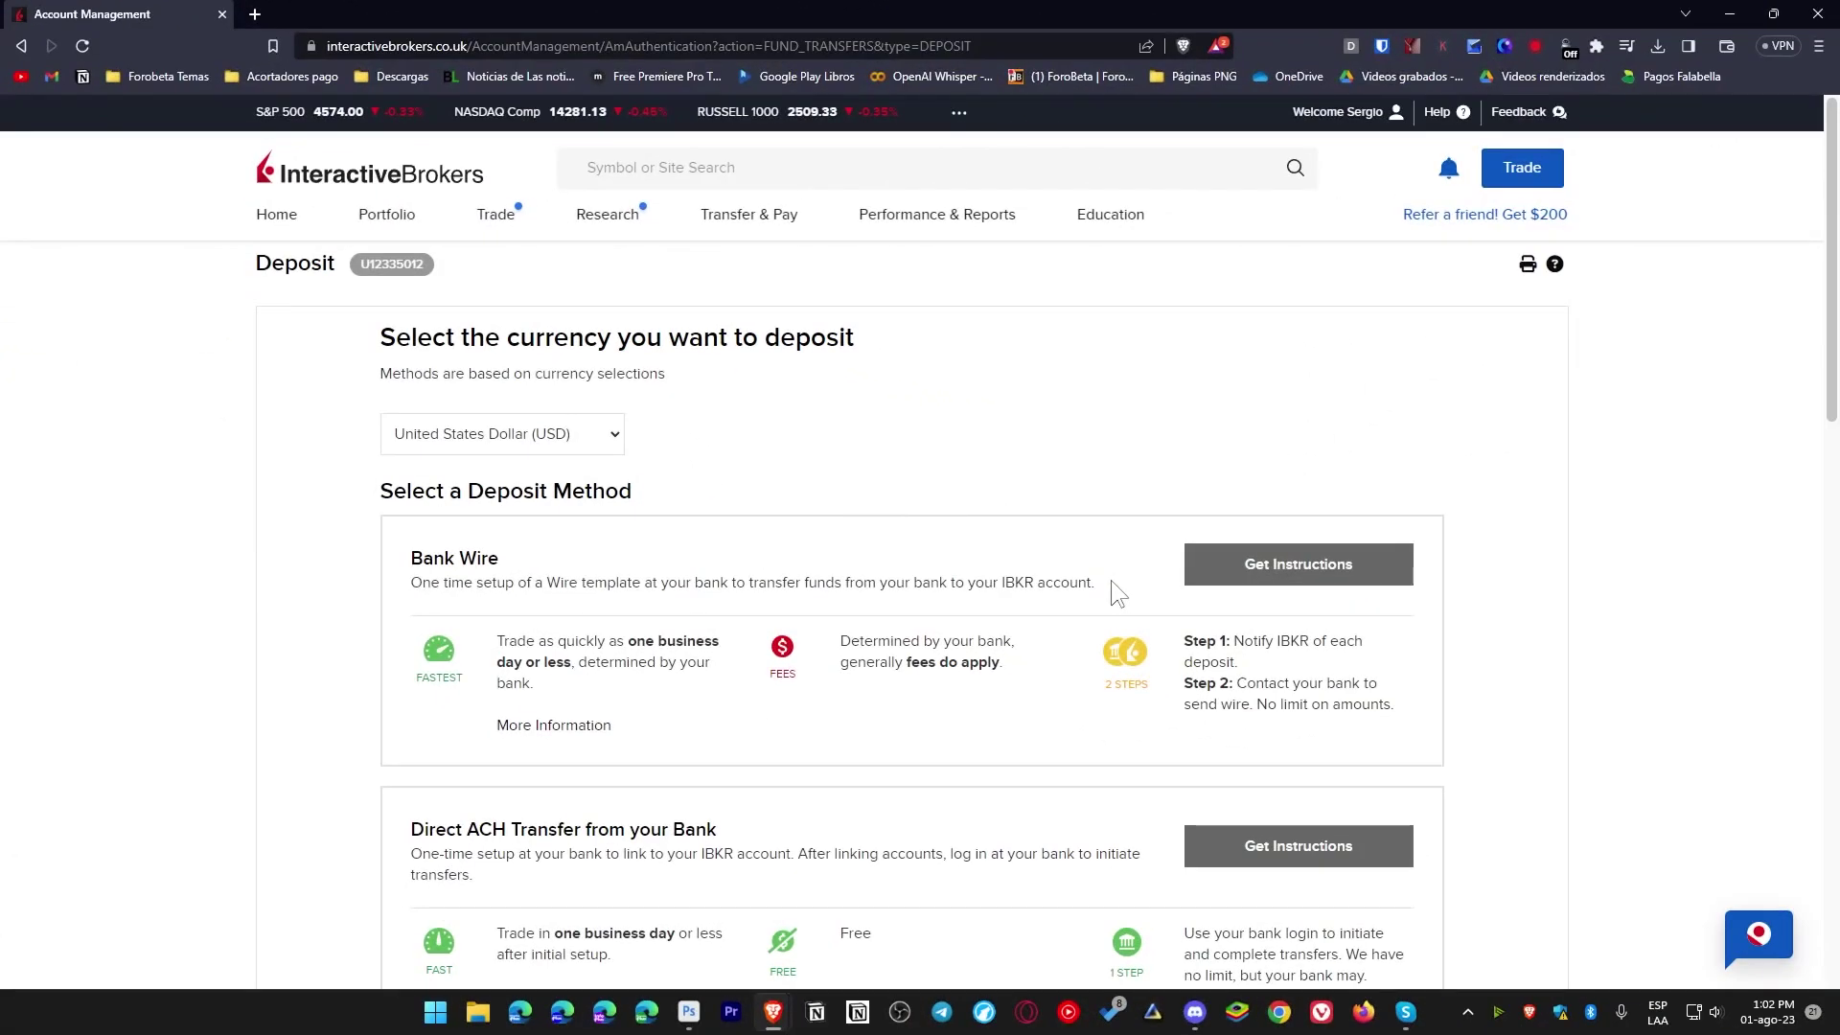
- Look through the USD deposit methods and choose the transfer from Wise Balance
{"action": "scroll", "coordinate": [486, 384], "scroll_direction": "down", "scroll_amount": 2}
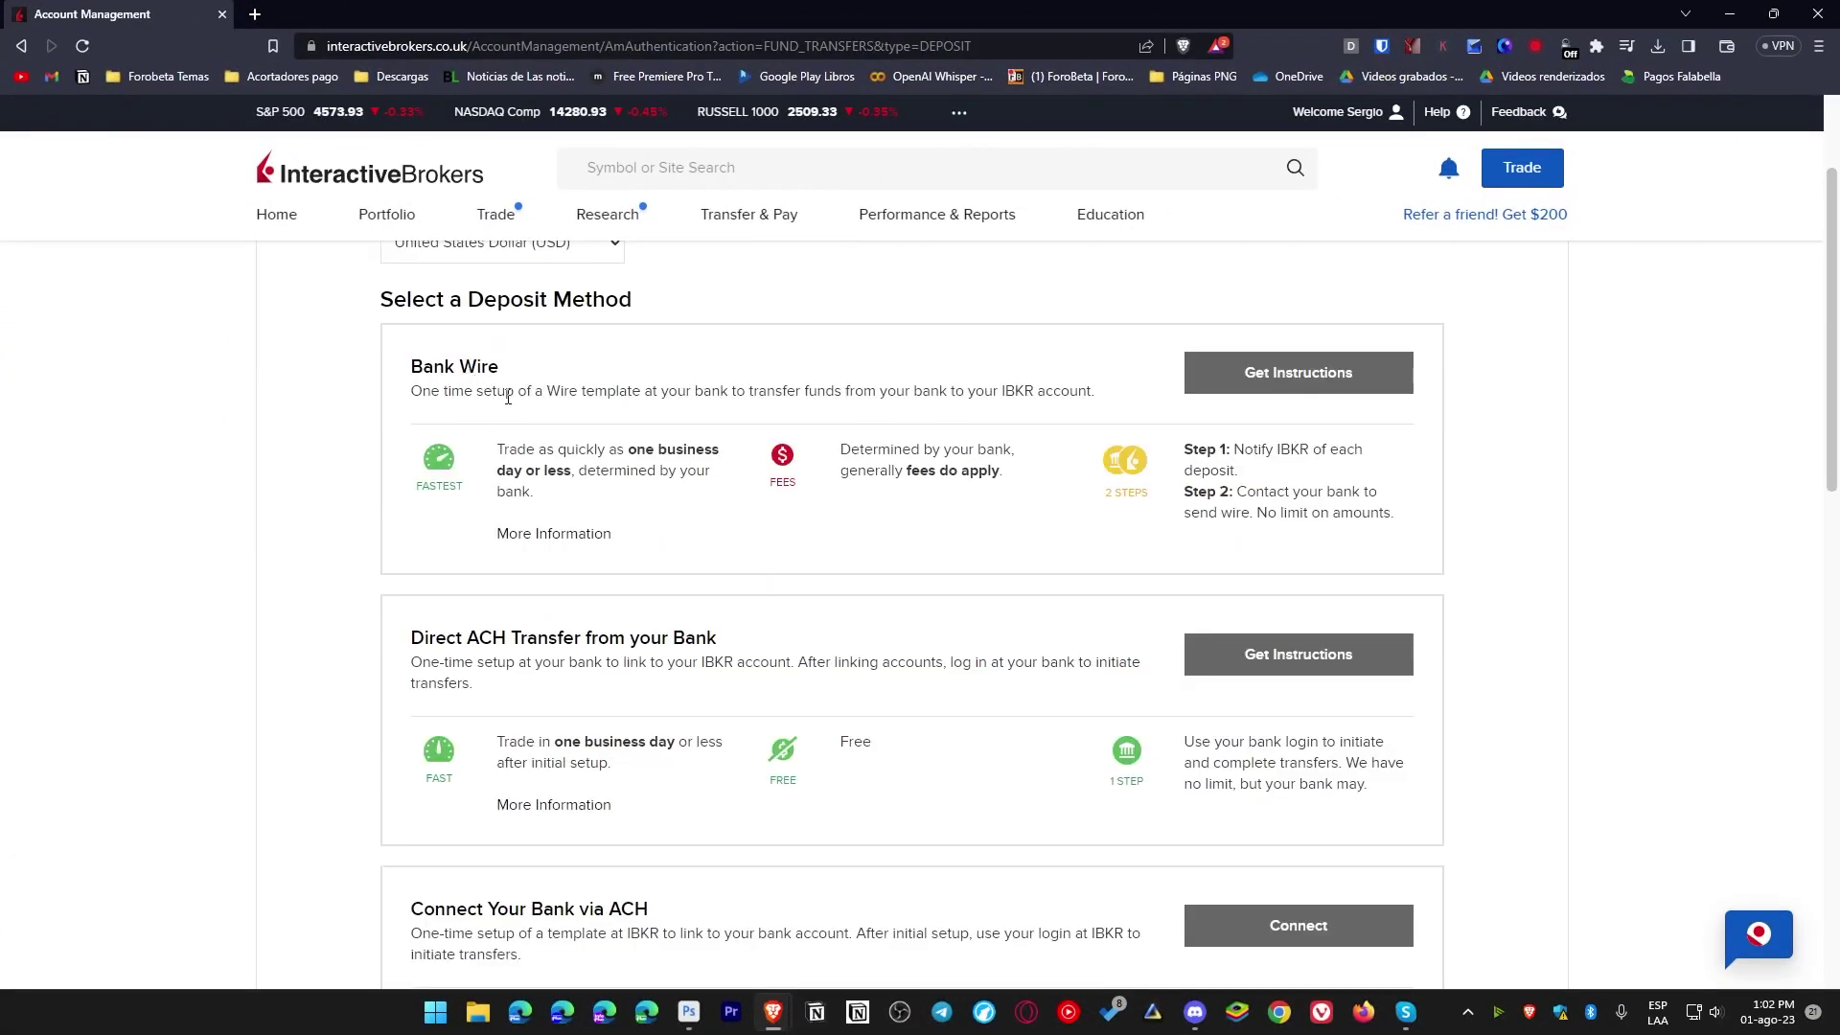
{"action": "scroll", "coordinate": [849, 557], "scroll_direction": "down", "scroll_amount": 4}
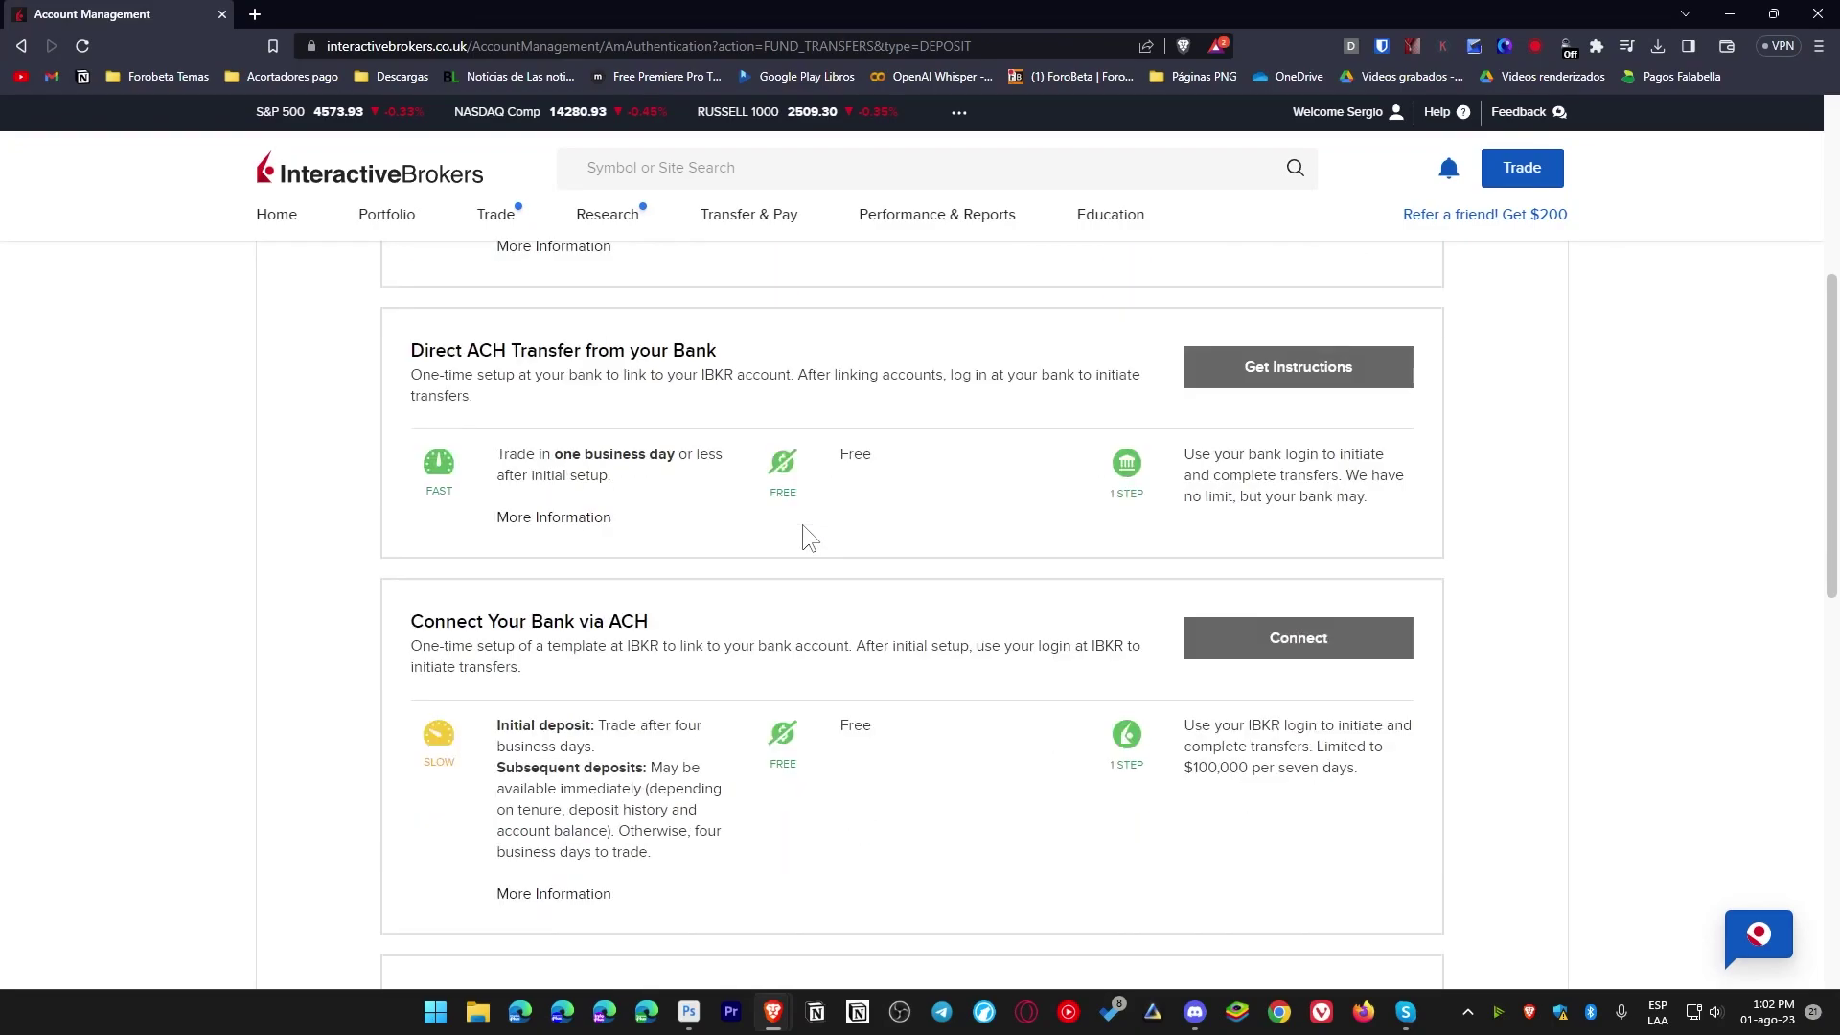
{"action": "scroll", "coordinate": [873, 566], "scroll_direction": "down", "scroll_amount": 5}
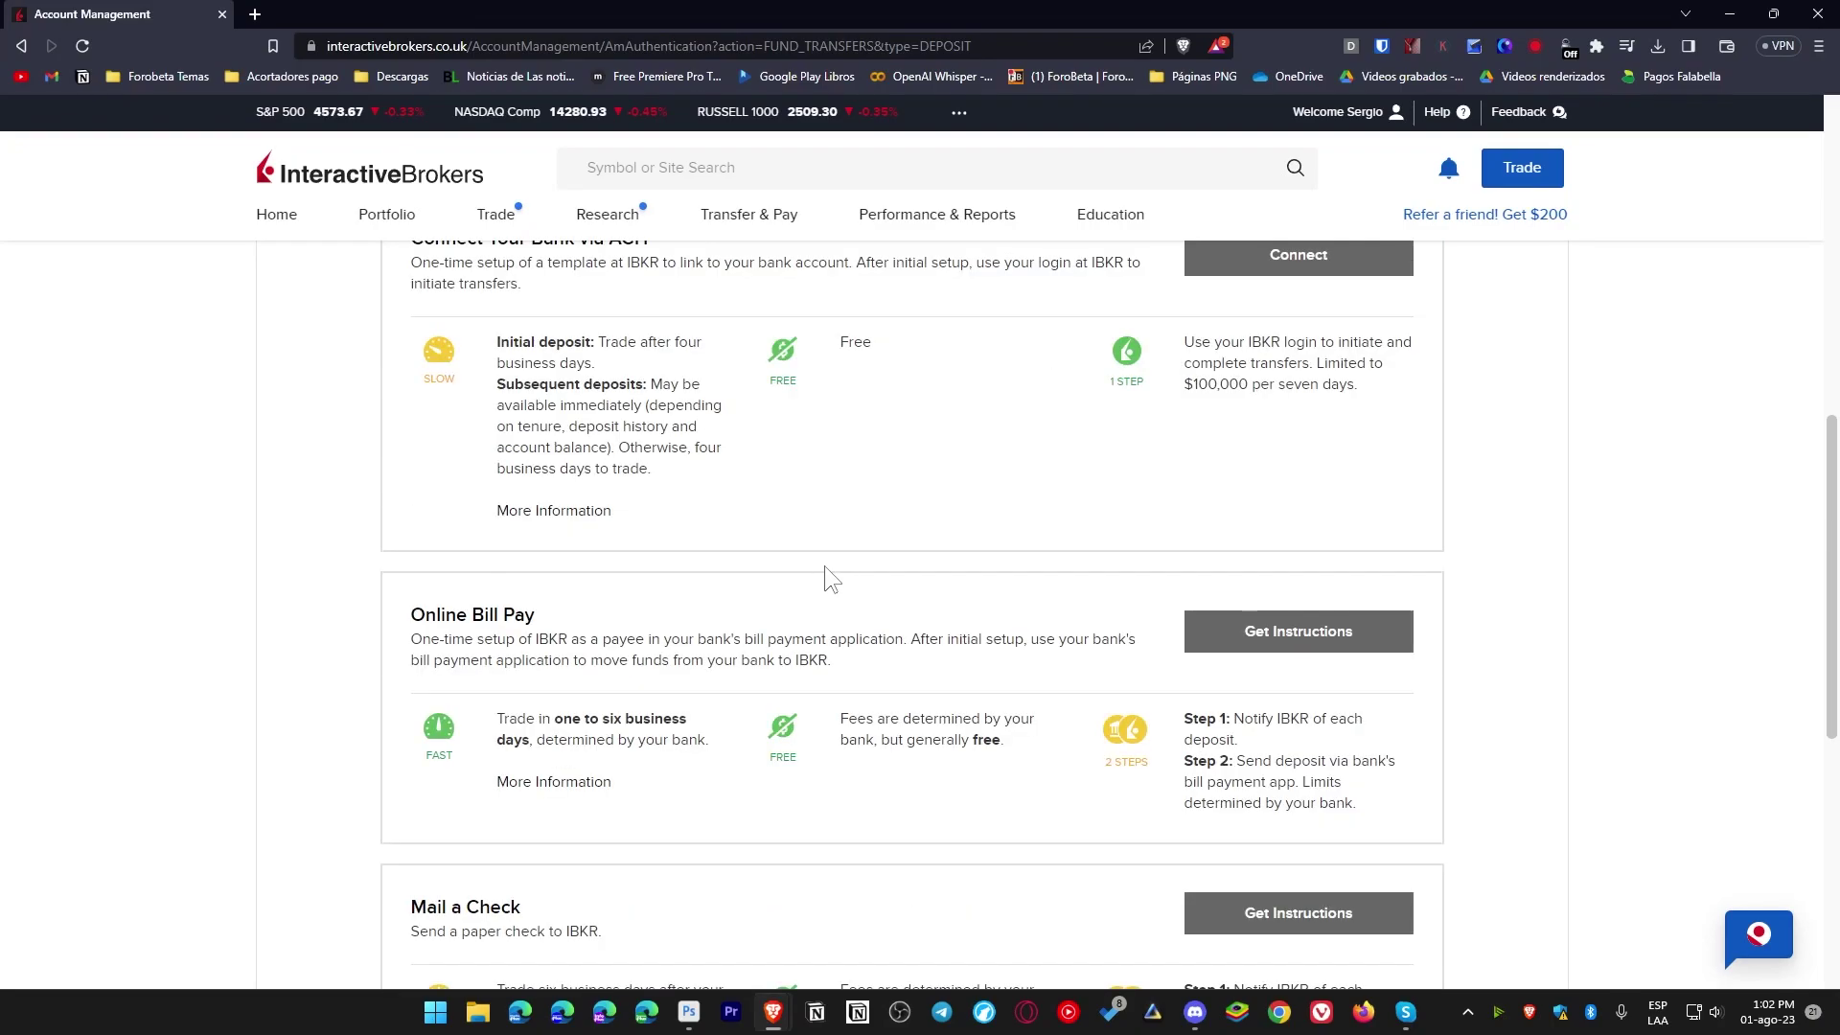
{"action": "scroll", "coordinate": [572, 582], "scroll_direction": "down", "scroll_amount": 4}
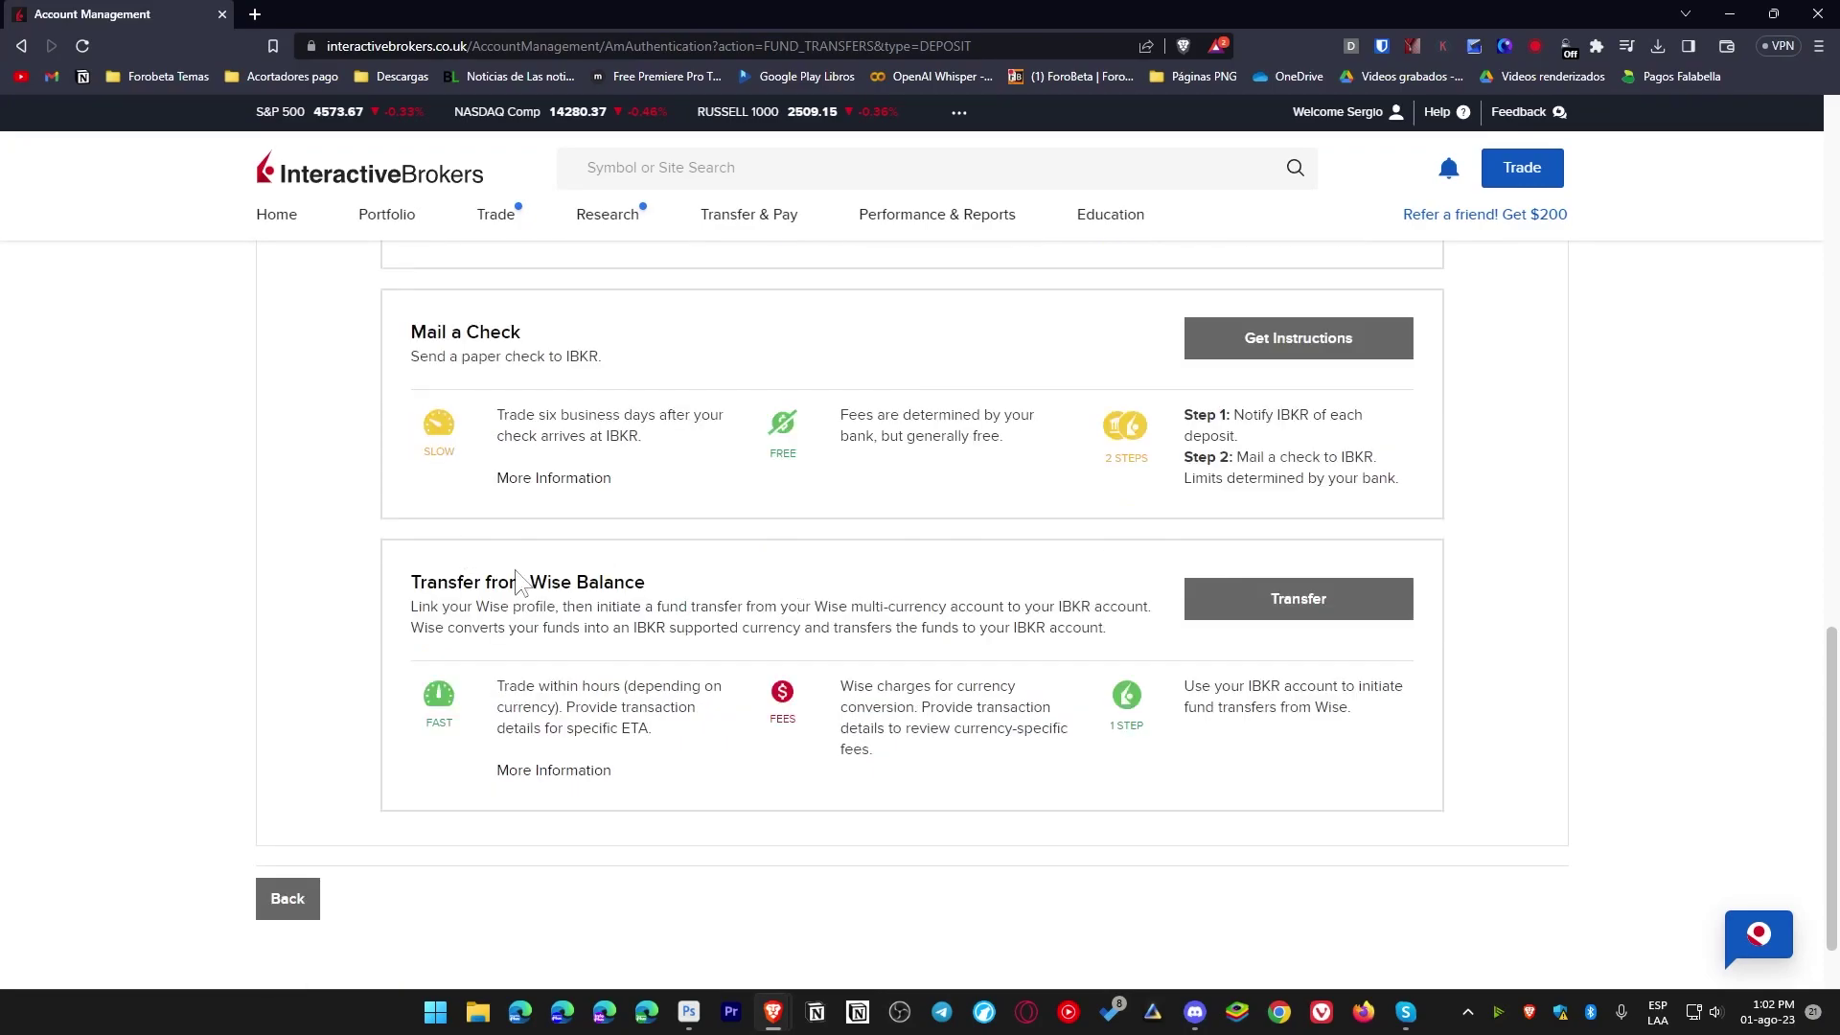
{"action": "double_click", "coordinate": [550, 585]}
{"action": "left_click", "coordinate": [550, 586]}
{"action": "left_click", "coordinate": [1303, 600]}
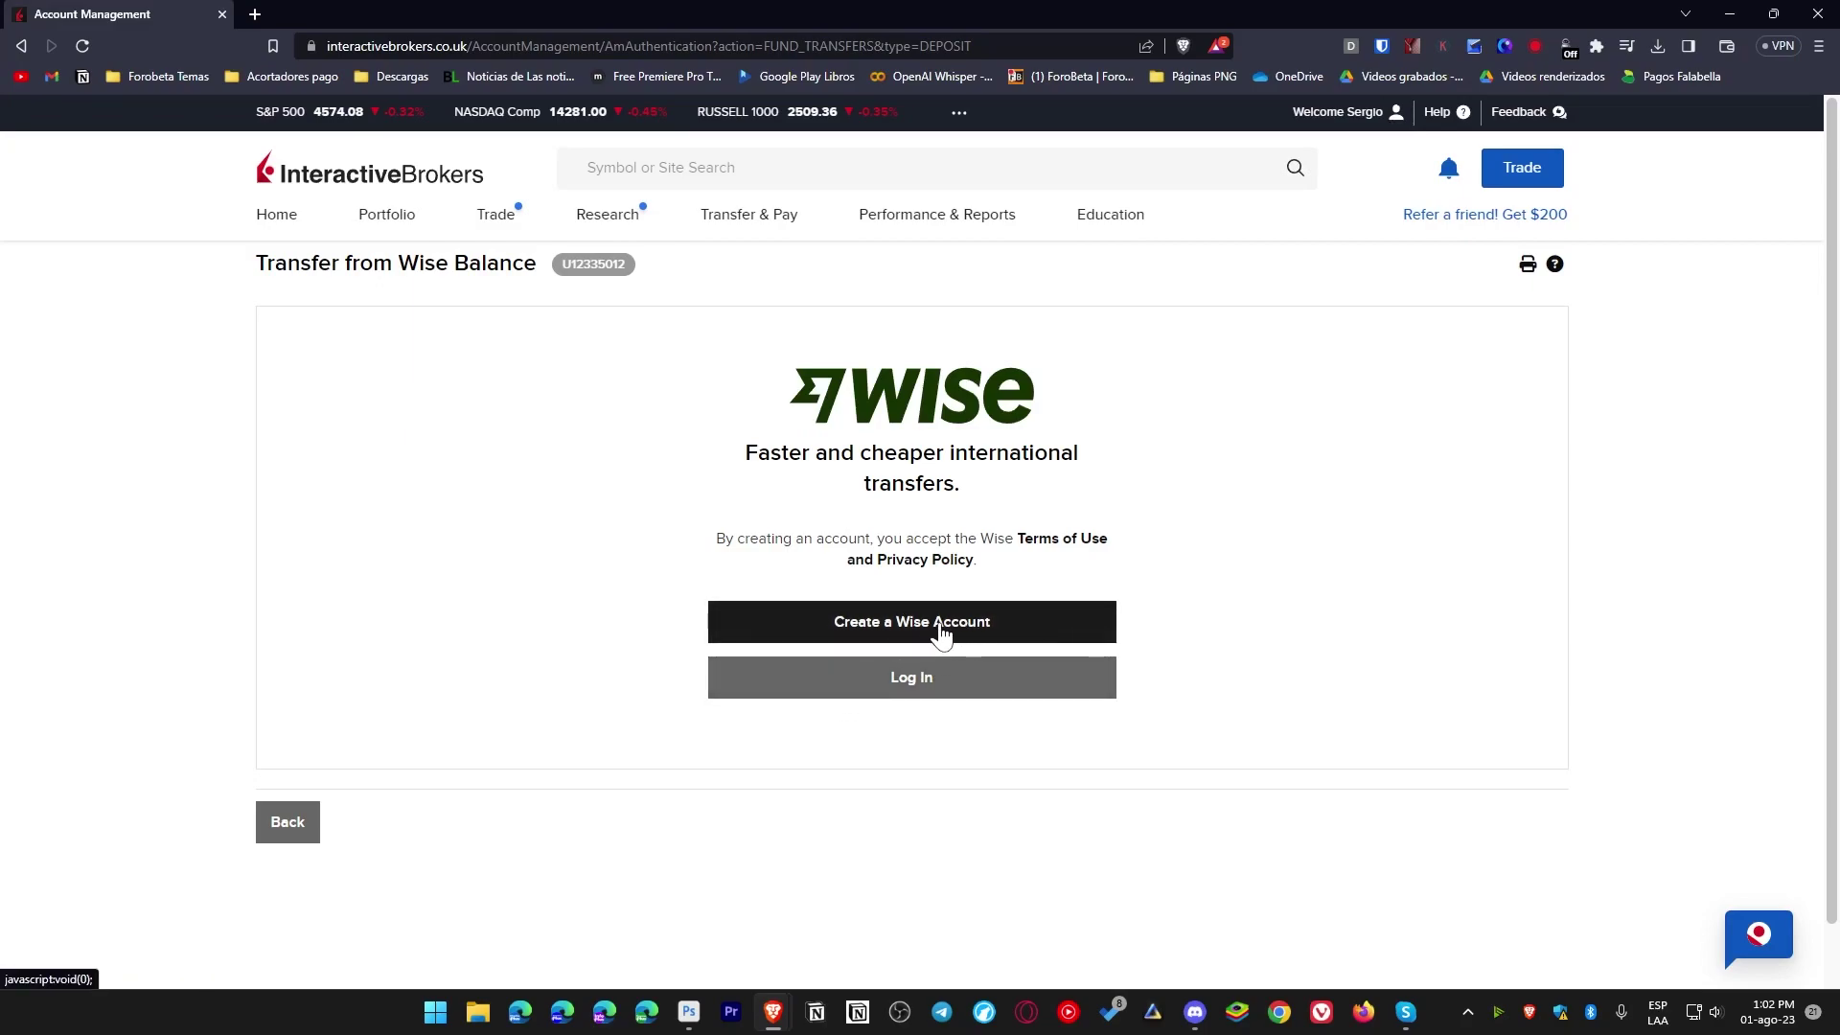
- Log in to the existing Wise account and enter the 6-digit SMS security code
{"action": "left_click", "coordinate": [920, 689]}
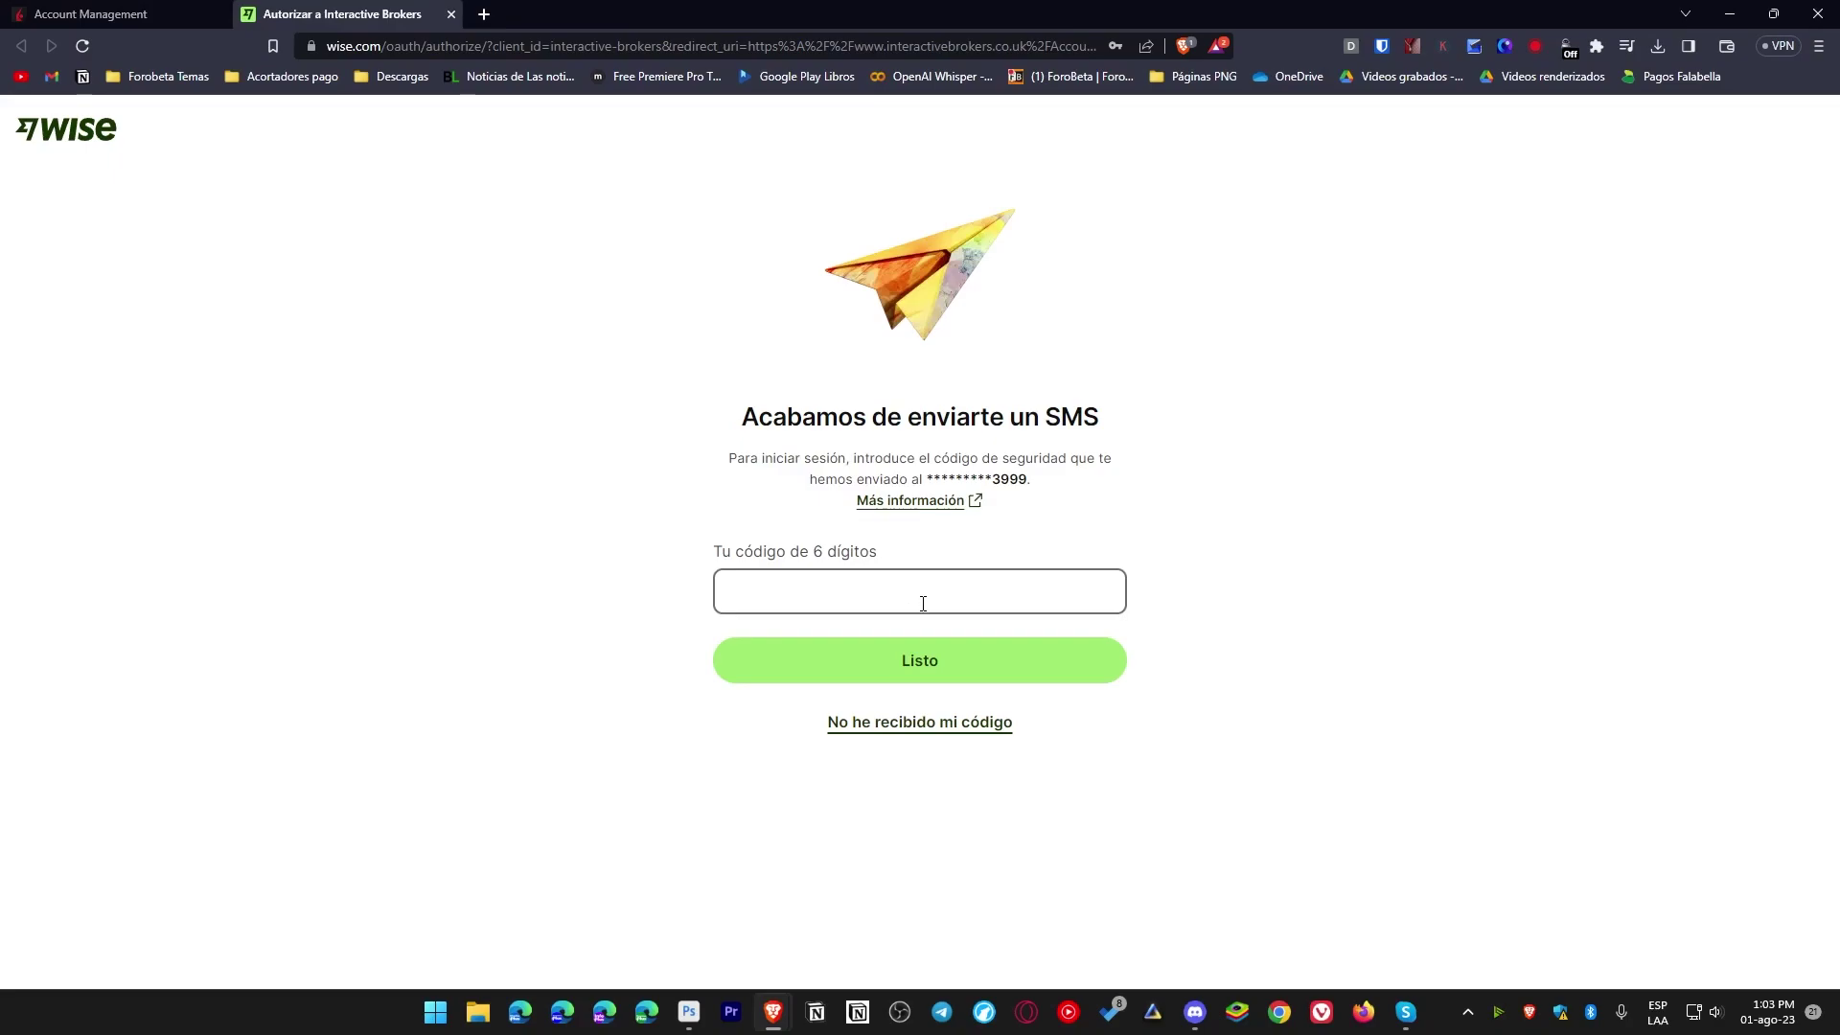
{"action": "left_click", "coordinate": [860, 610]}
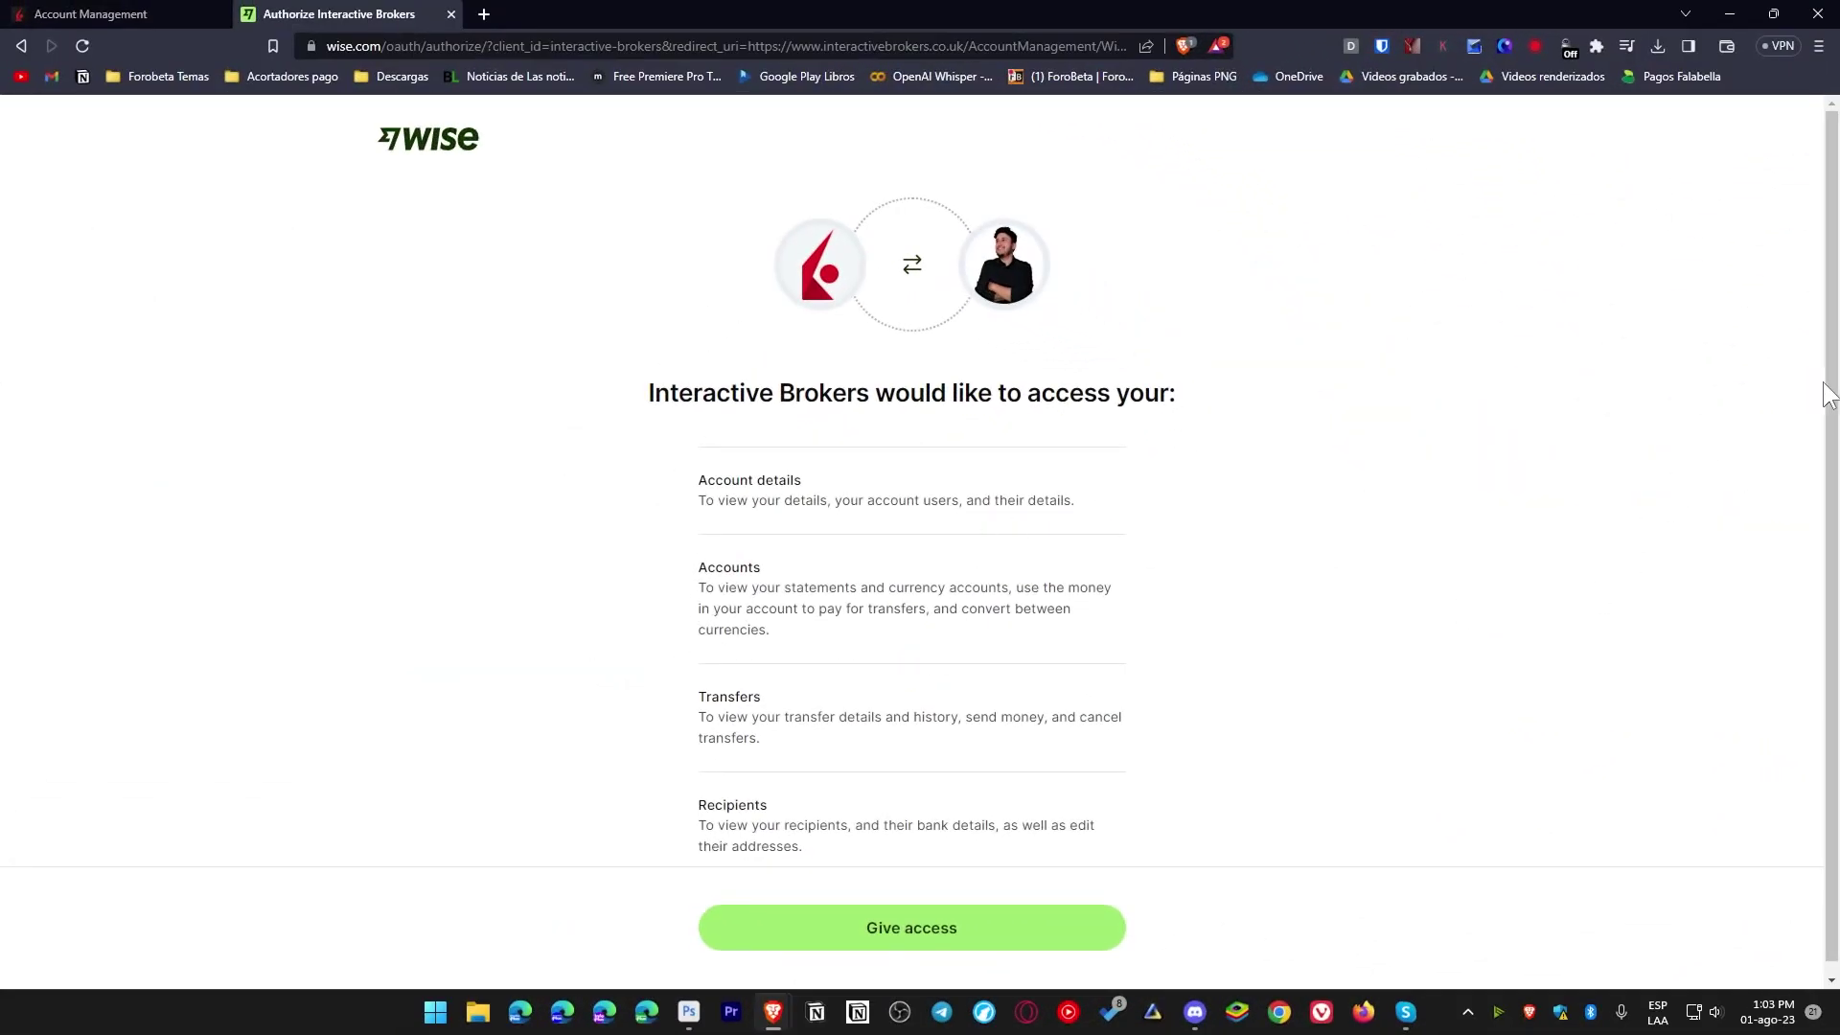
- Review the permissions Interactive Brokers requests and give it access to the Wise account
{"action": "scroll", "coordinate": [815, 594], "scroll_direction": "down", "scroll_amount": 1}
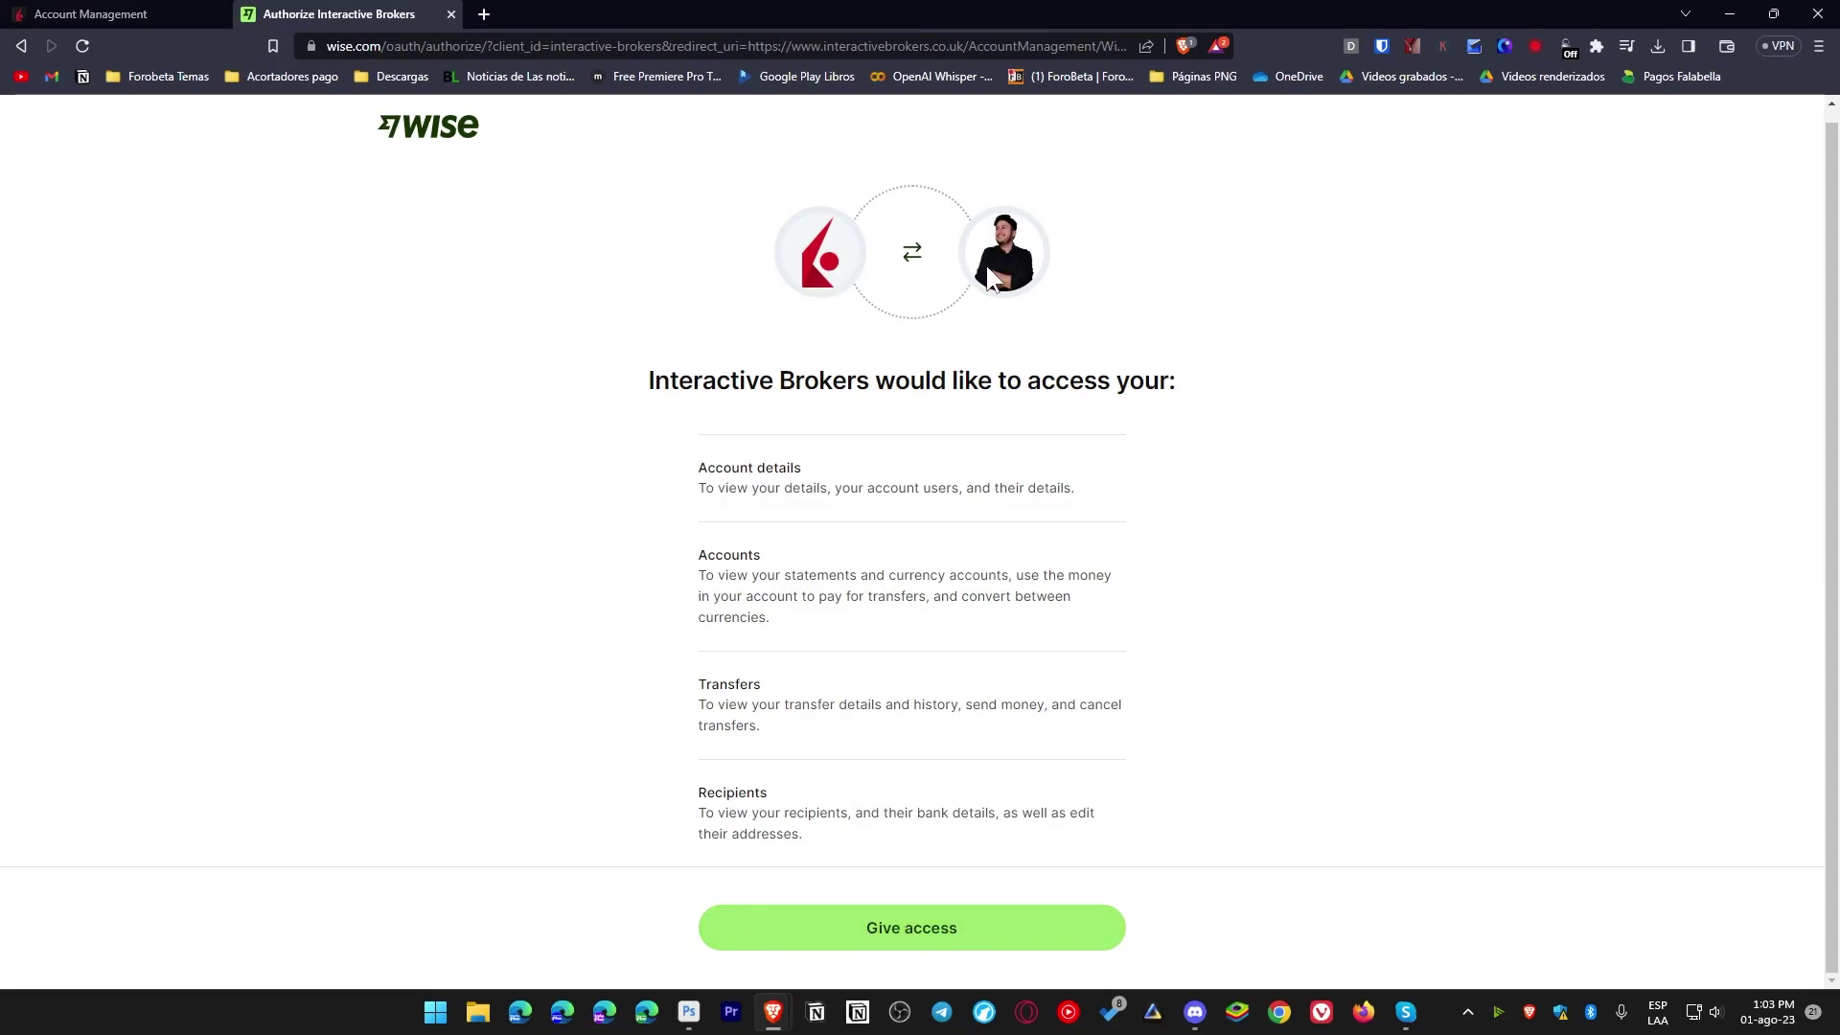
{"action": "left_click_drag", "start_coordinate": [706, 487], "coordinate": [788, 470]}
{"action": "left_click_drag", "start_coordinate": [784, 543], "coordinate": [722, 555]}
{"action": "left_click", "coordinate": [1236, 627]}
{"action": "left_click_drag", "start_coordinate": [767, 683], "coordinate": [719, 686]}
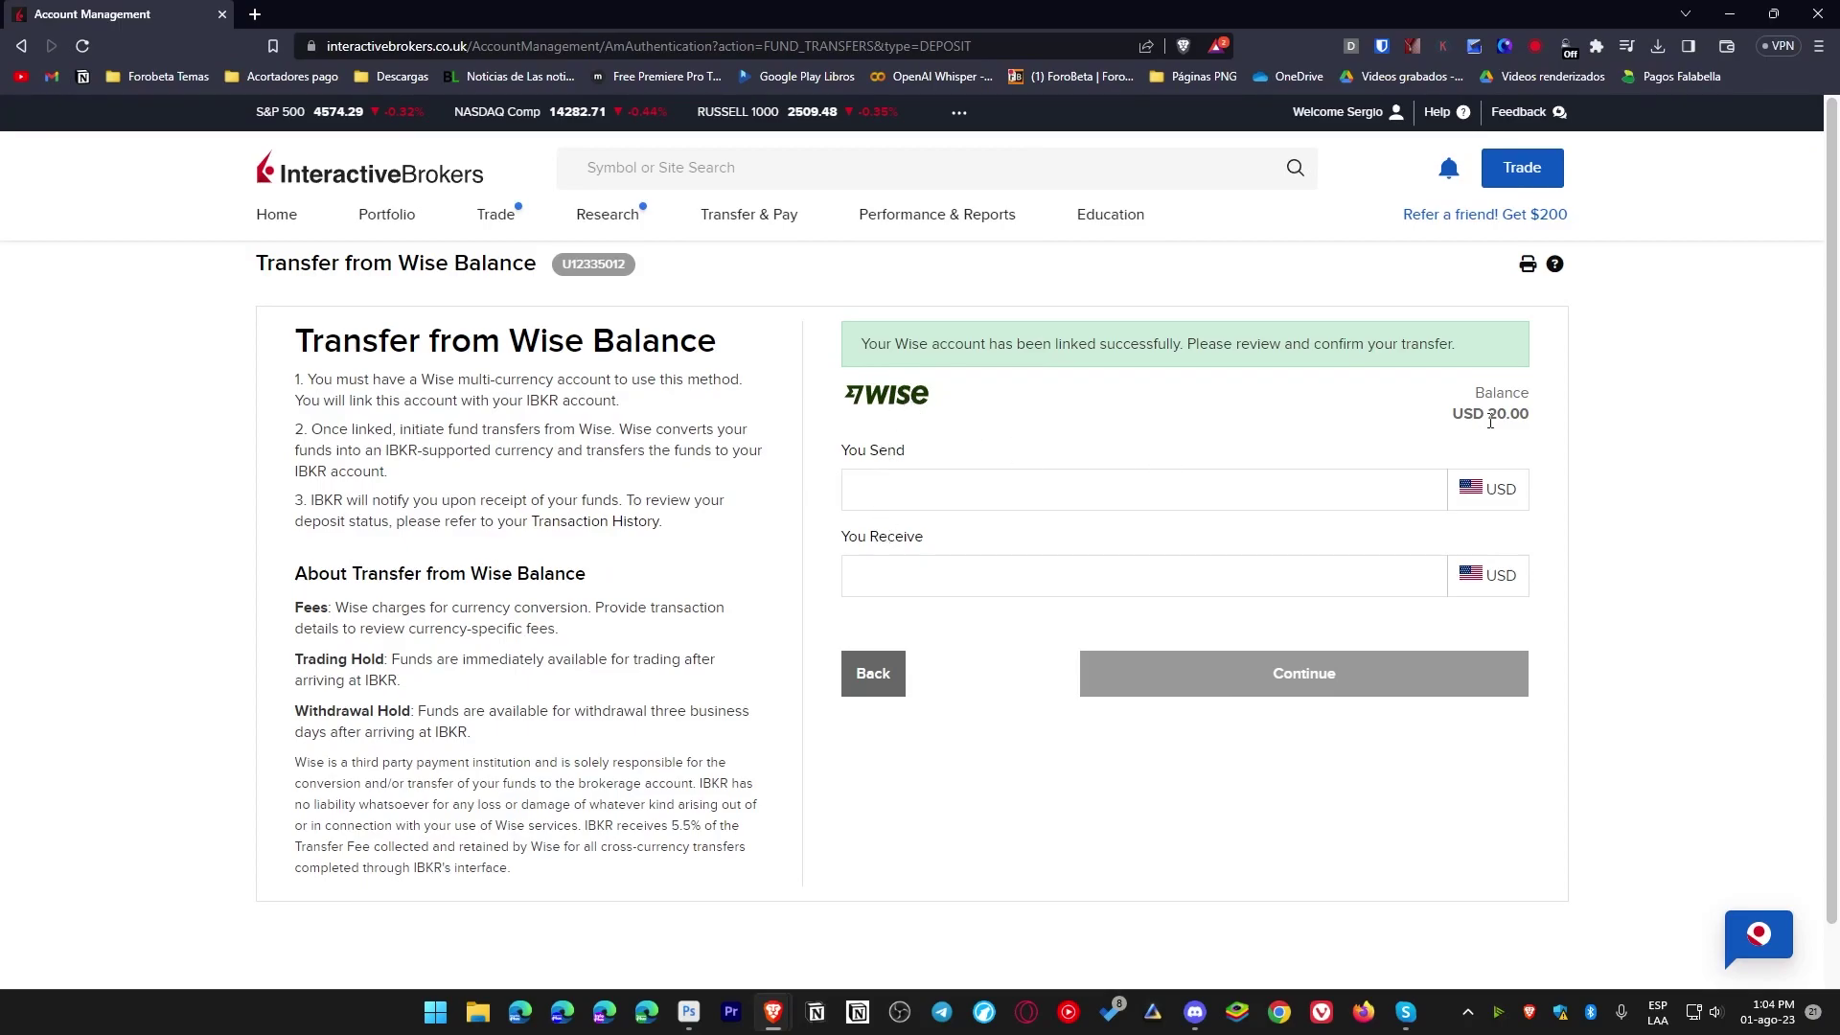
- Set the amount to send from the Wise balance to 20 USD and check the estimated arrival
{"action": "left_click", "coordinate": [1306, 495]}
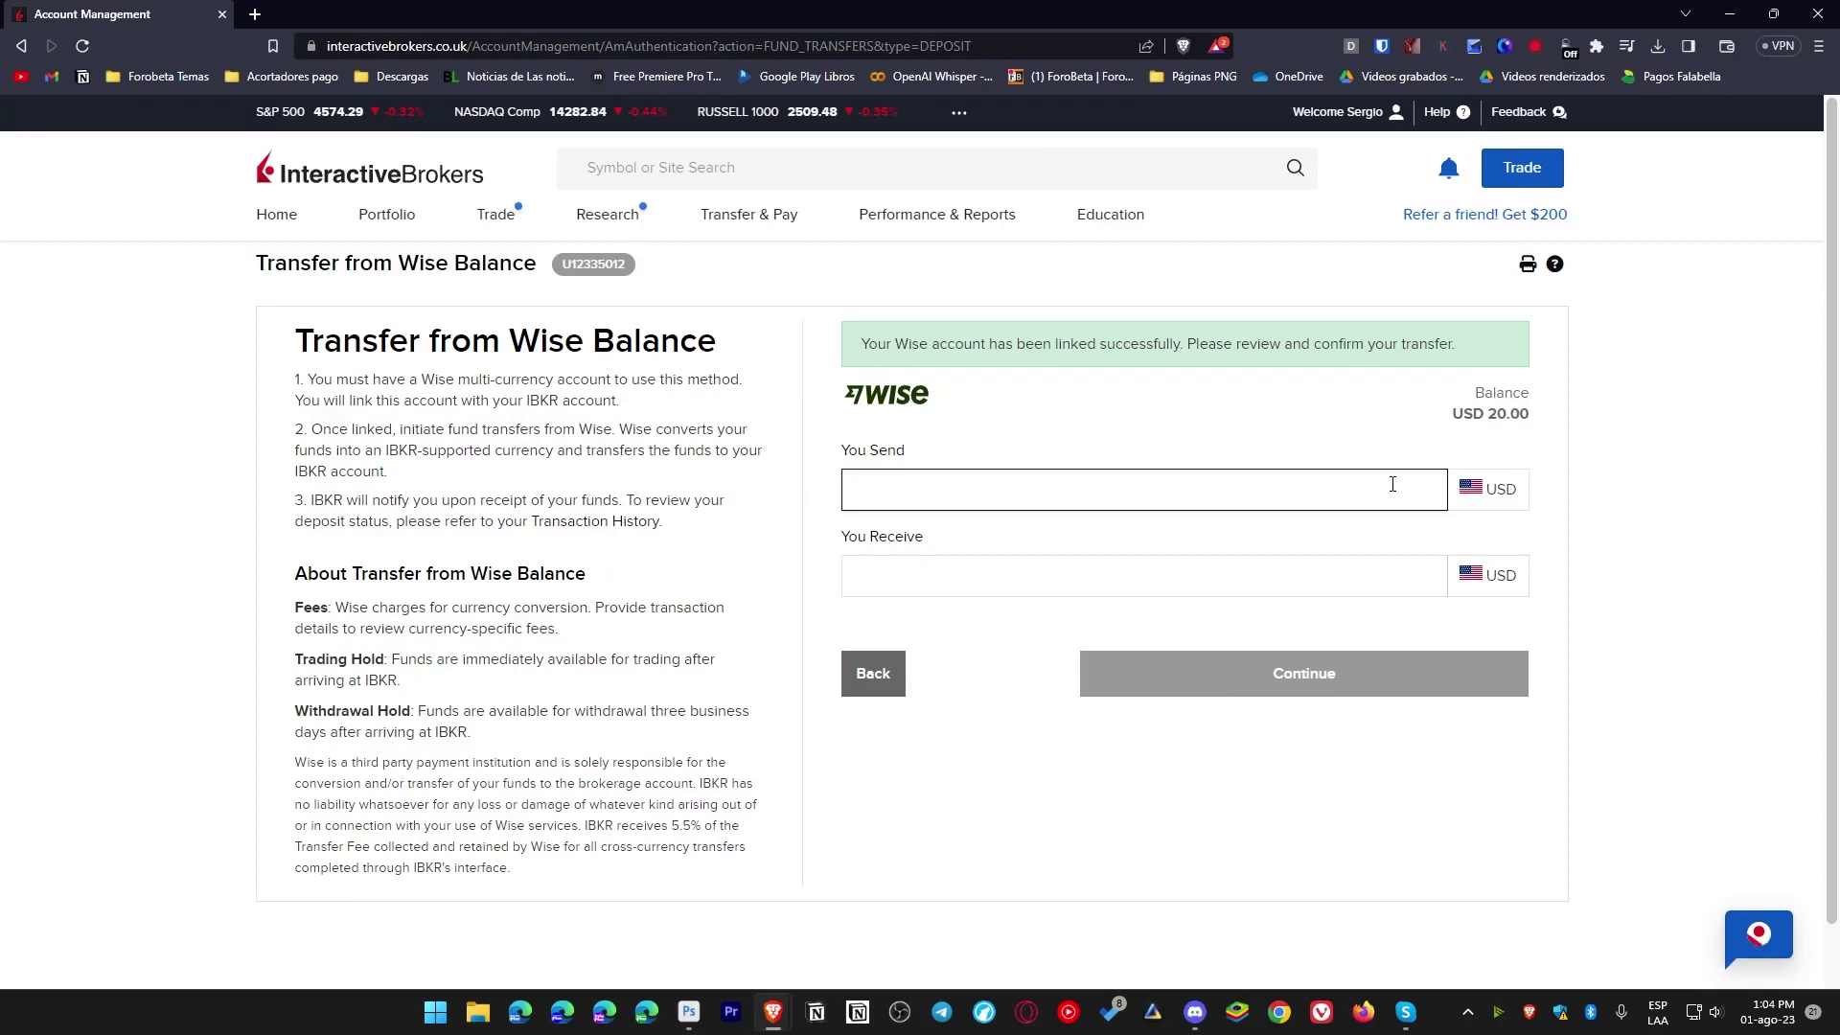
{"action": "left_click", "coordinate": [1723, 685]}
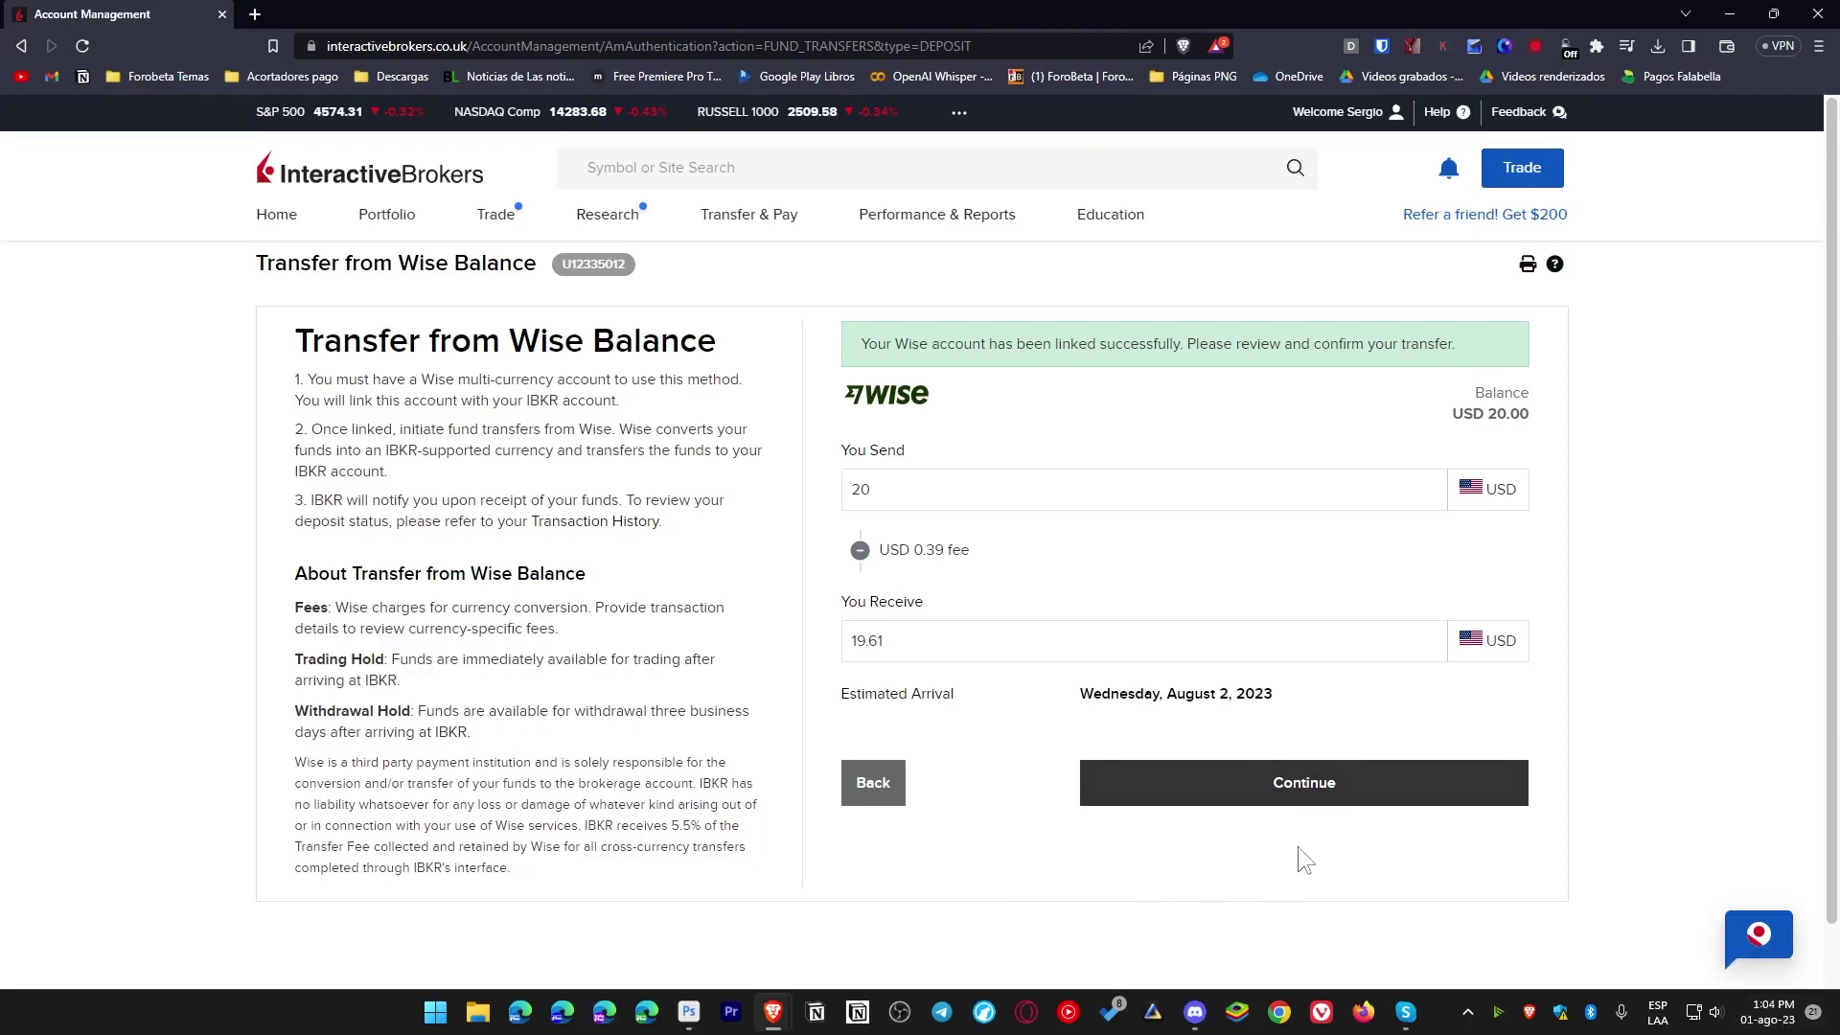
{"action": "mouse_move", "coordinate": [1176, 700]}
{"action": "left_mouse_down"}
{"action": "mouse_move", "coordinate": [1228, 706]}
{"action": "mouse_move", "coordinate": [1183, 709]}
{"action": "left_mouse_up"}
{"action": "left_click", "coordinate": [1172, 698]}
- Translate the Wise transfer instructions into Spanish in DeepL and read the multi-currency account requirement
{"action": "right_click", "coordinate": [276, 451]}
{"action": "left_click", "coordinate": [393, 659]}
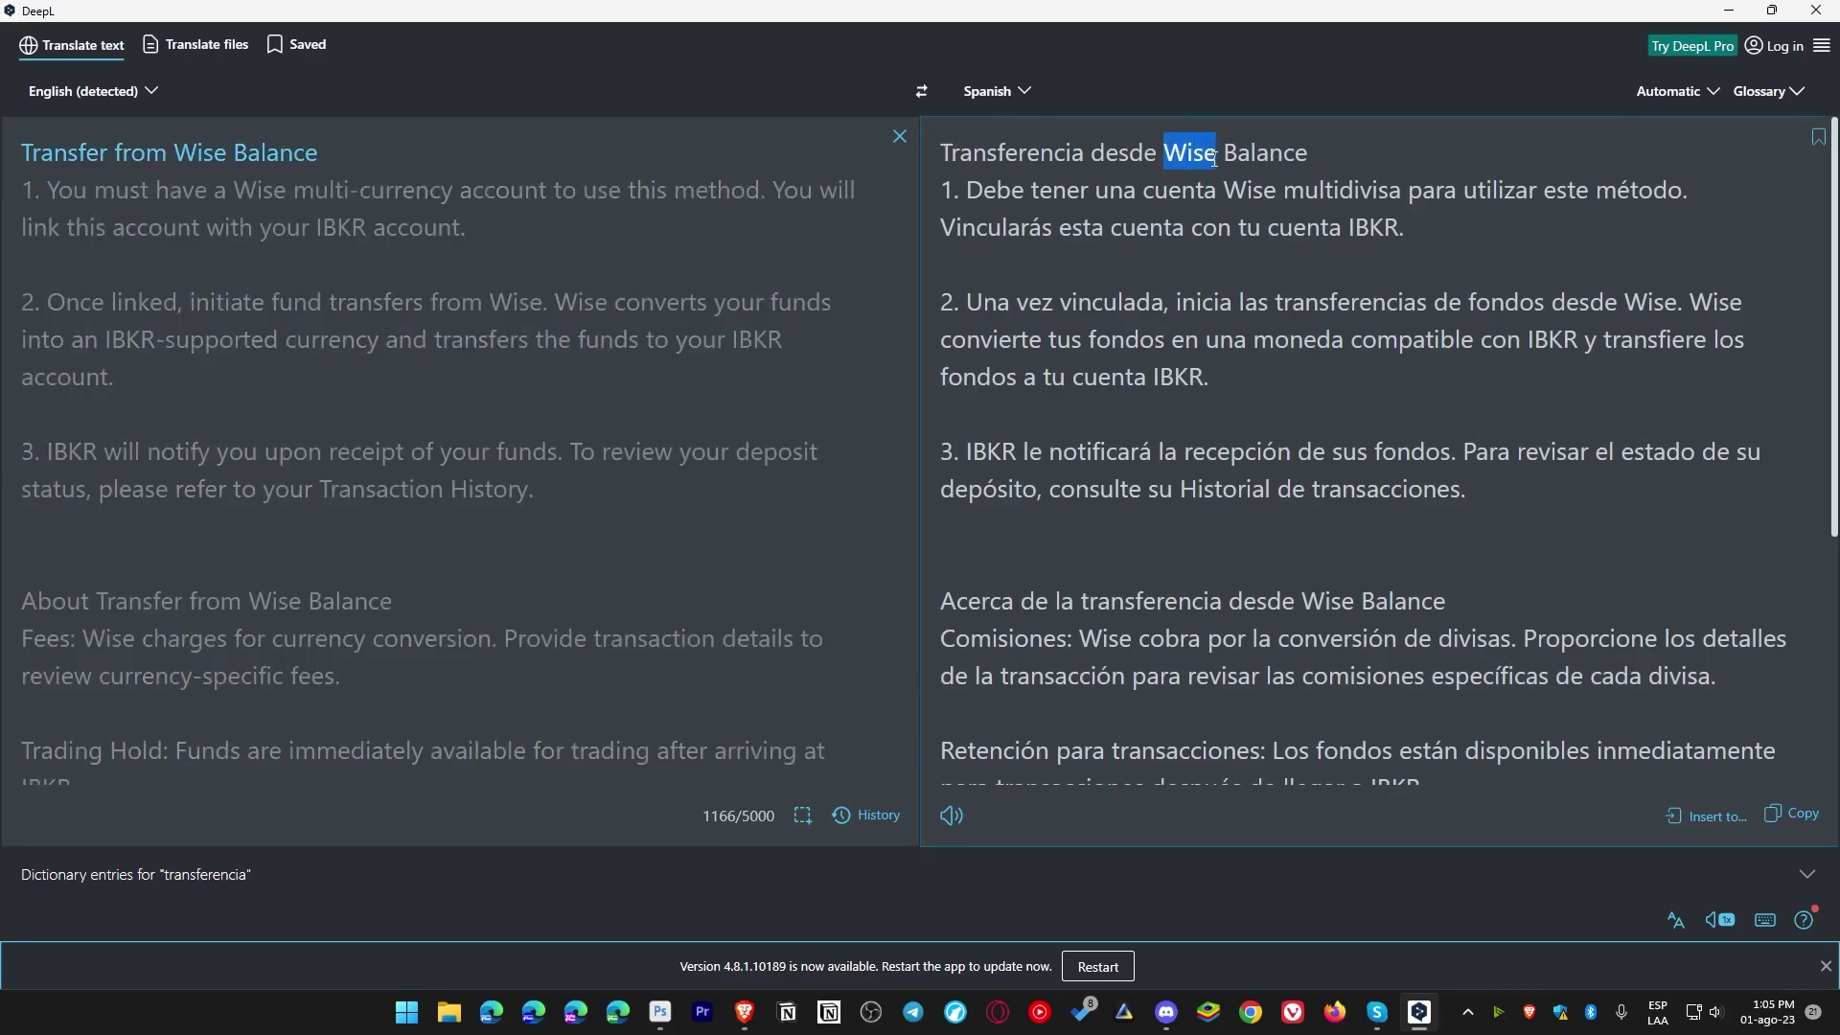
{"action": "left_click", "coordinate": [1135, 227]}
{"action": "left_click", "coordinate": [1458, 236]}
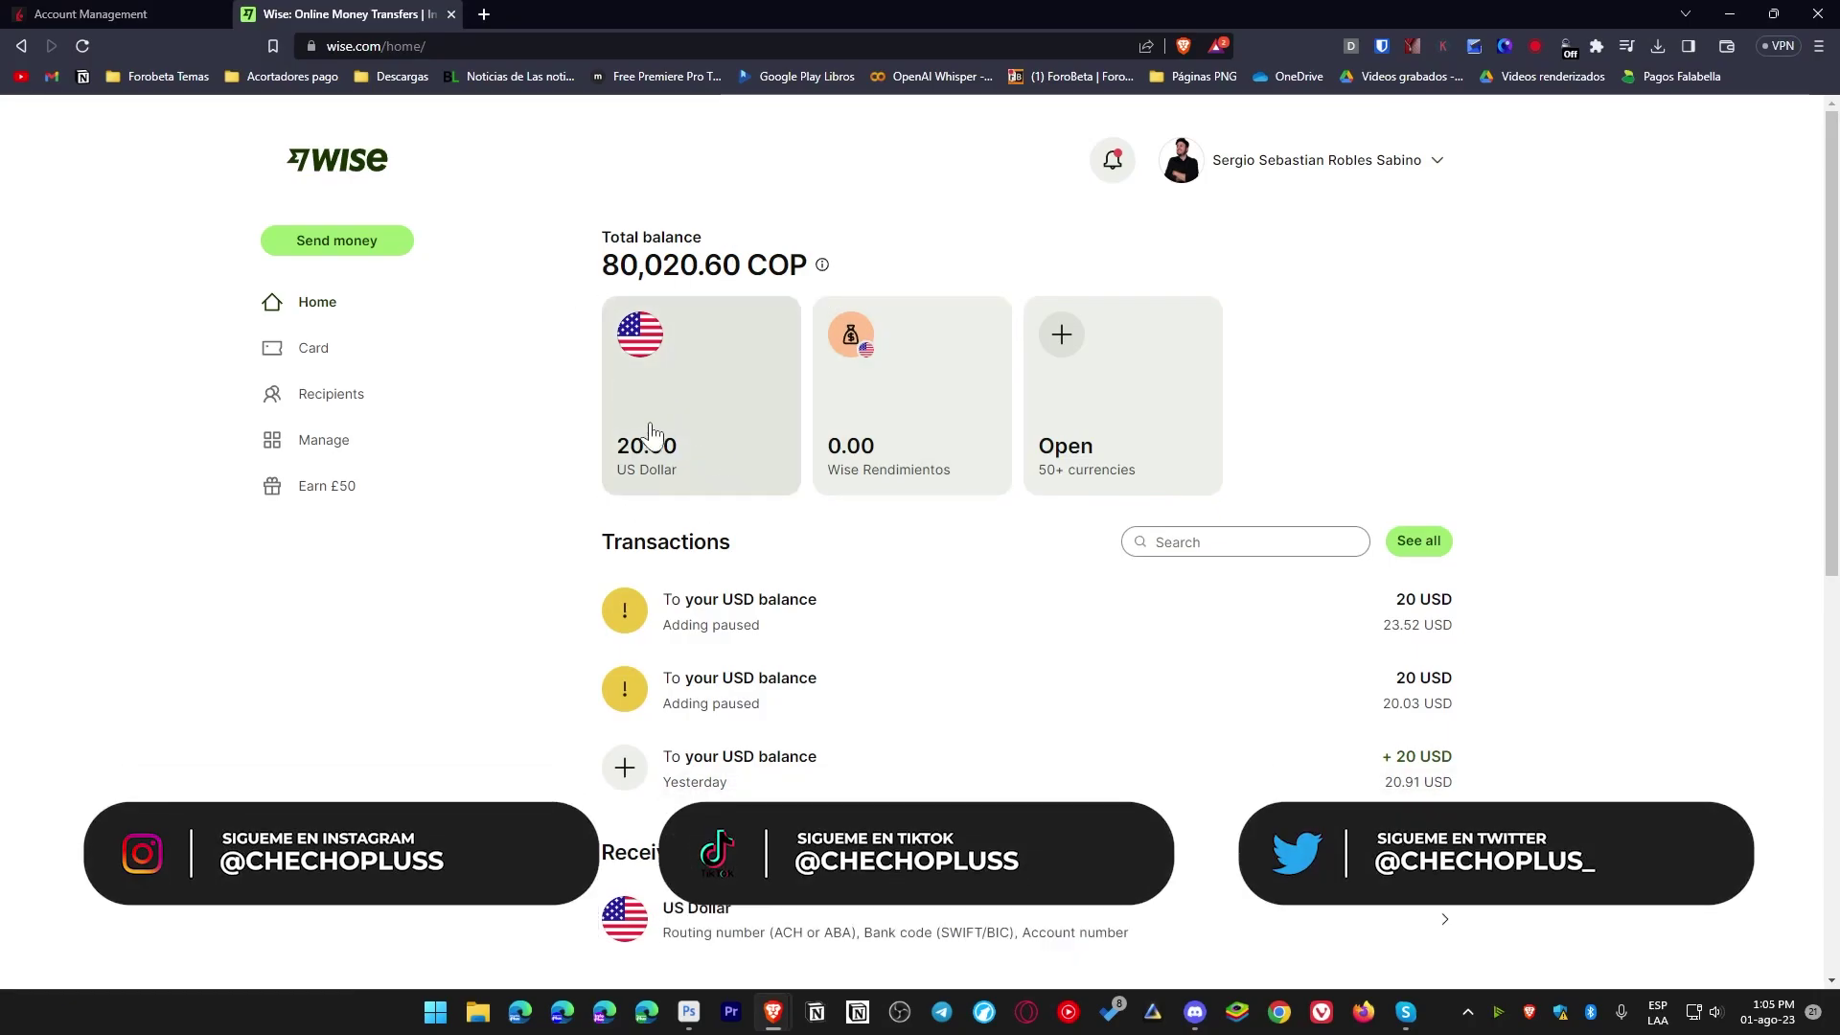
- Start opening a new balance in the Wise account in the browser and bring up its currency choices
{"action": "left_click", "coordinate": [1066, 350]}
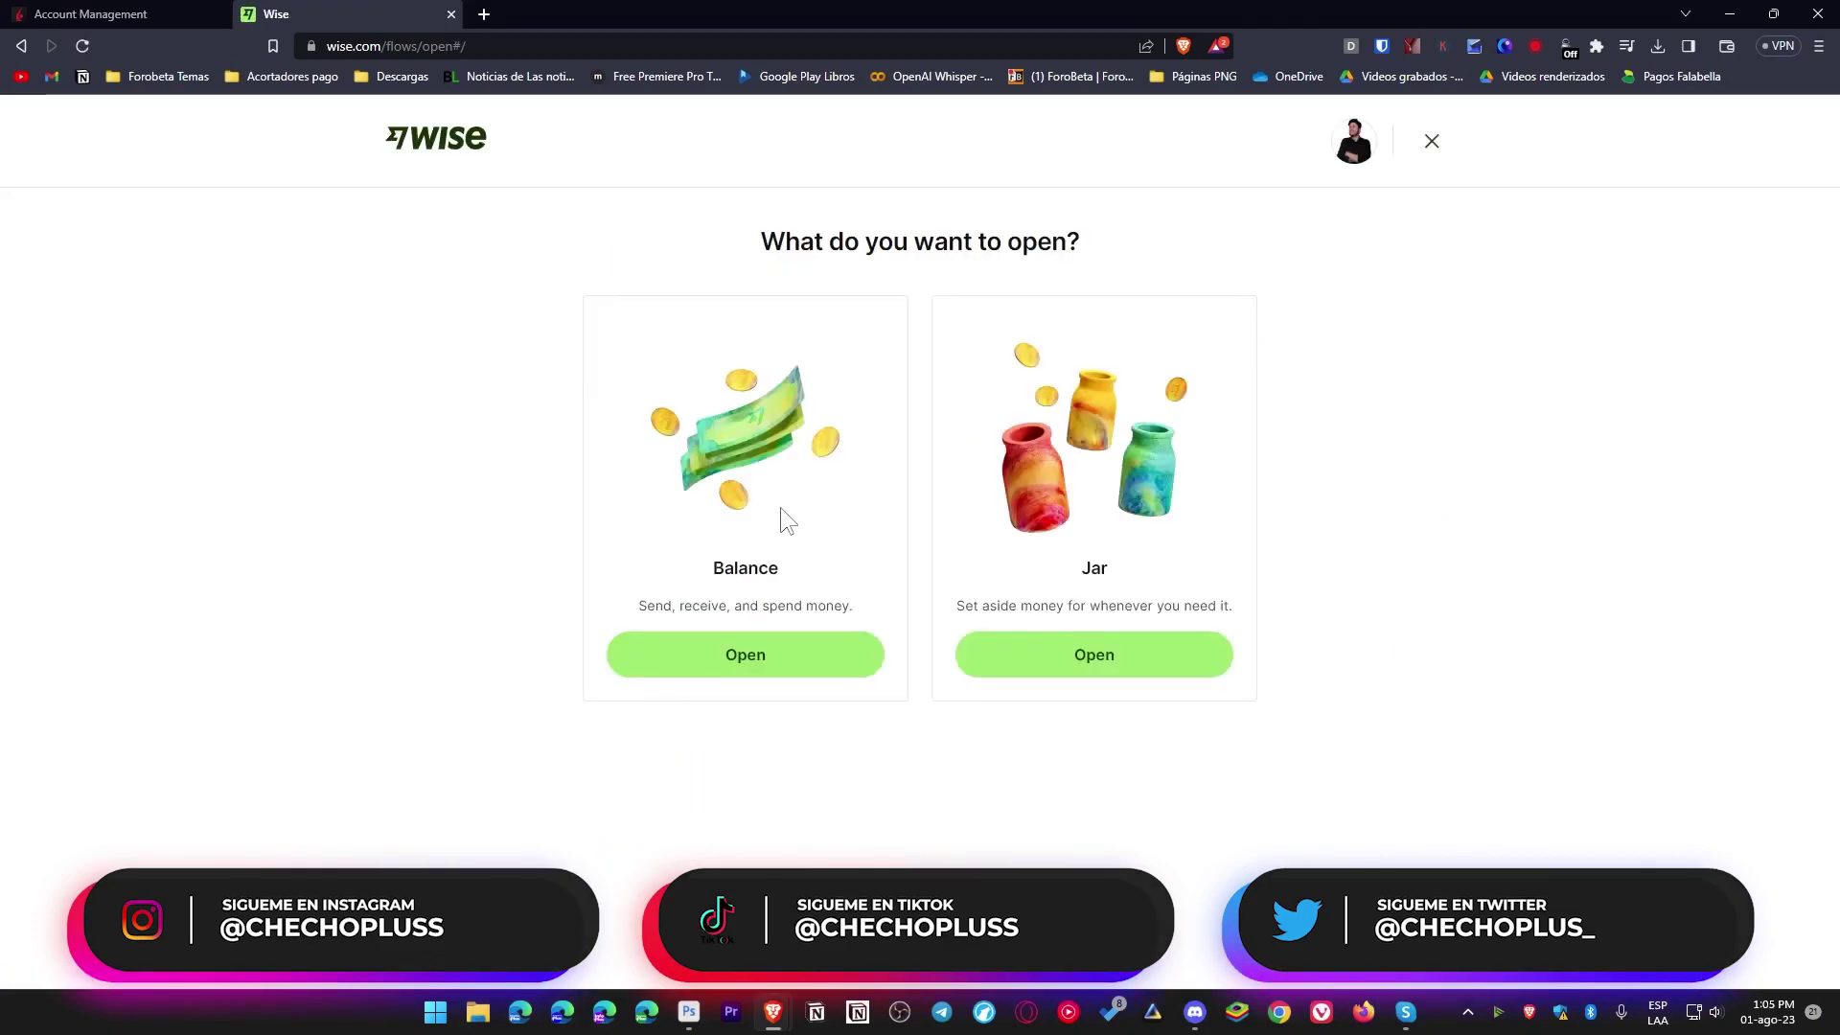
{"action": "left_click", "coordinate": [716, 684]}
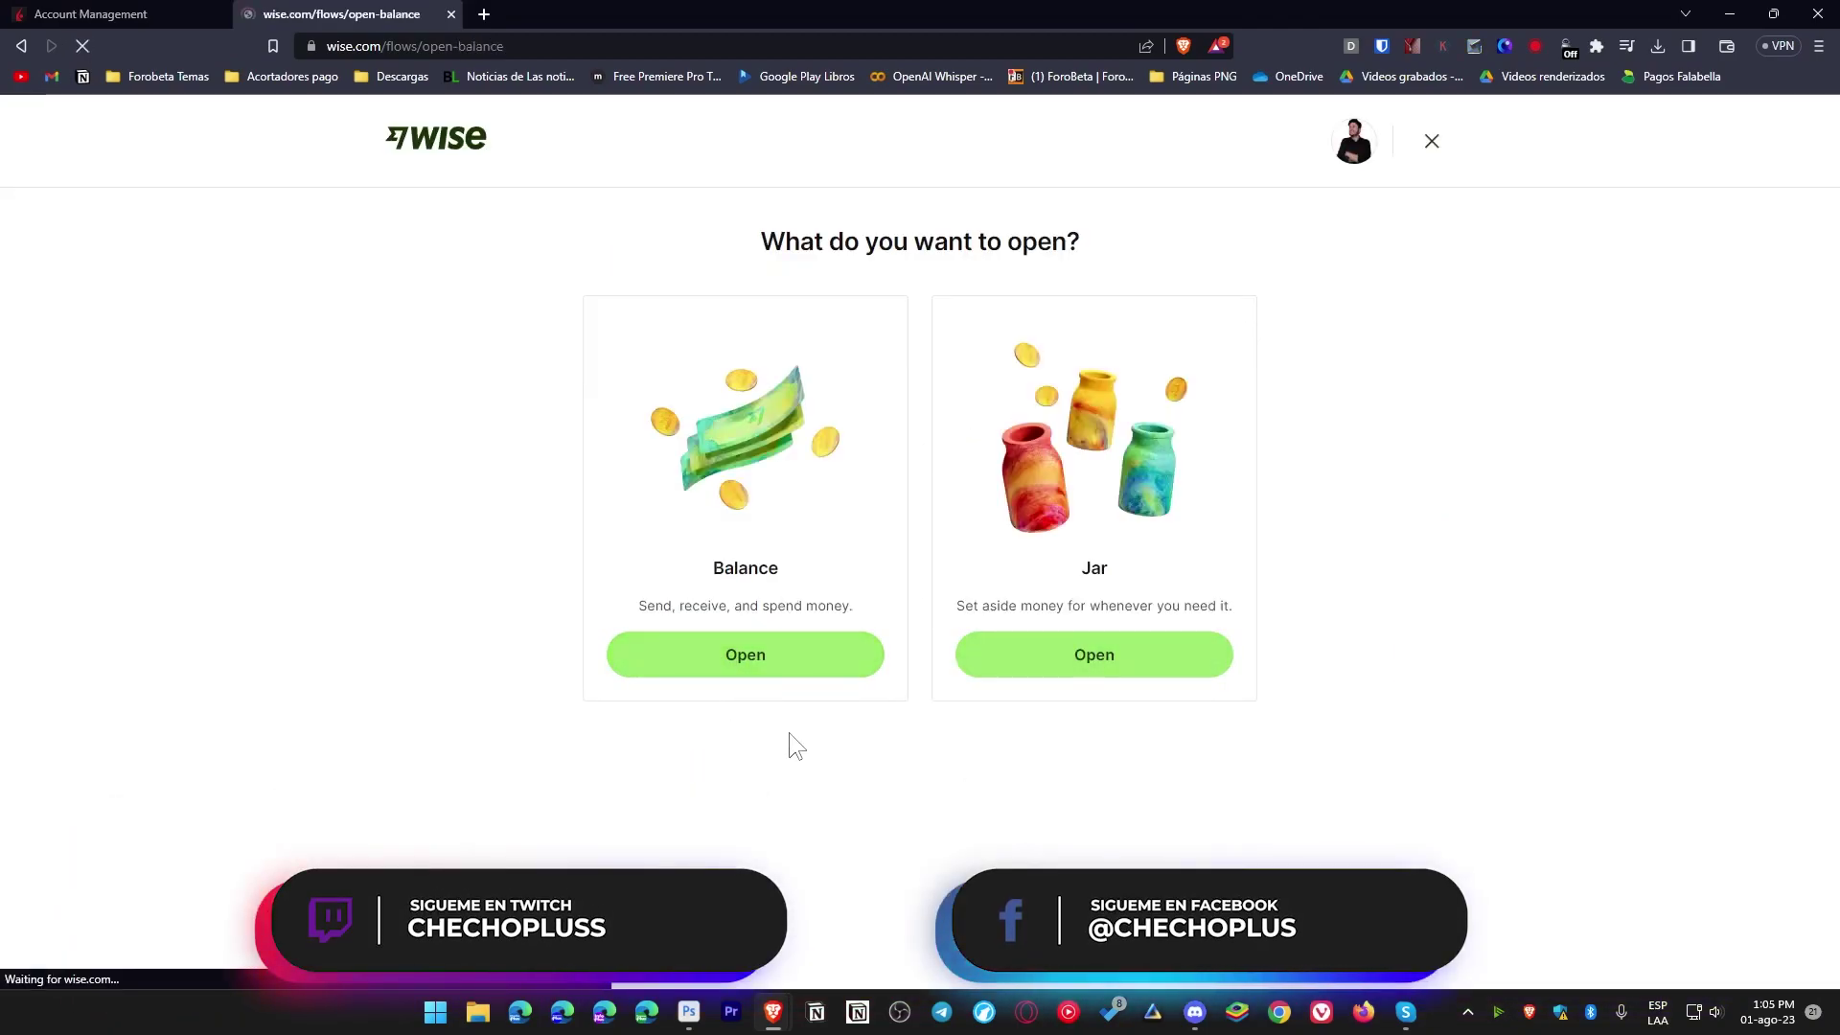
{"action": "left_click", "coordinate": [1007, 318]}
{"action": "left_click_drag", "start_coordinate": [1107, 466], "coordinate": [1100, 406]}
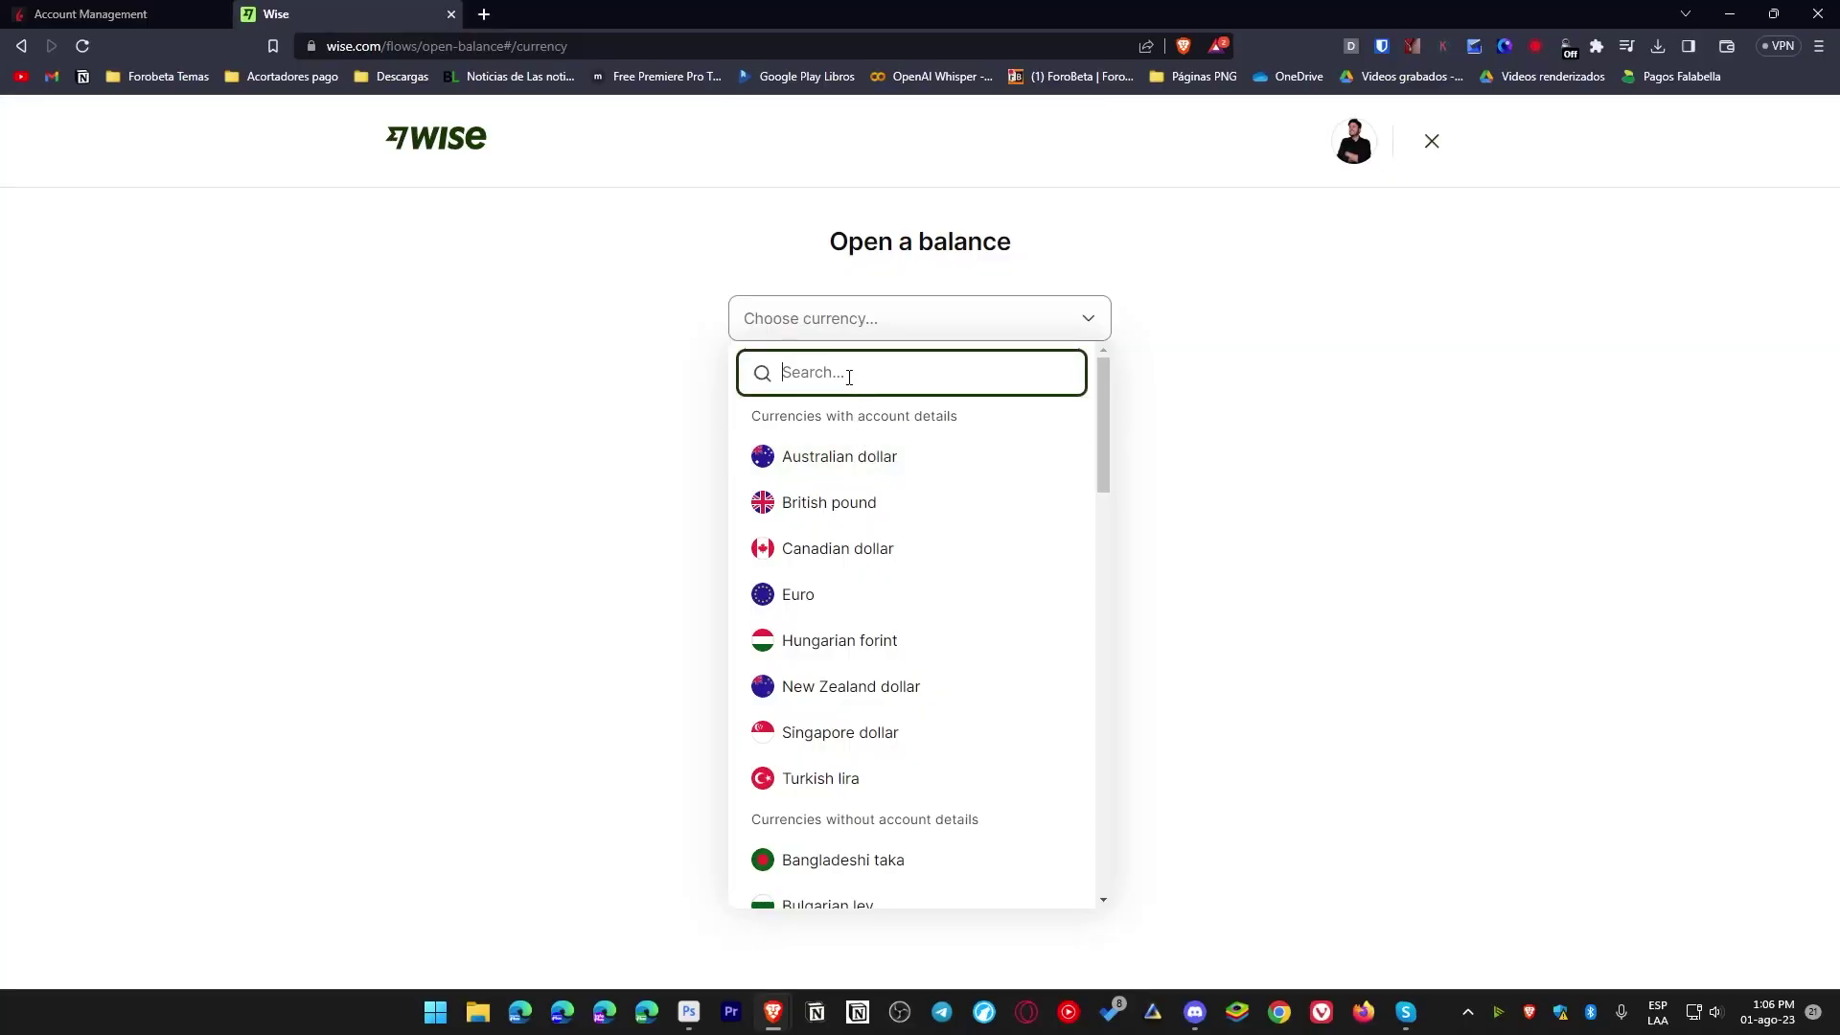
- Search the new balance's currencies for "usd", clear the search and close the currency choices
{"action": "type", "text": "usd"}
{"action": "left_click", "coordinate": [853, 326]}
{"action": "left_click", "coordinate": [853, 328]}
{"action": "key", "text": "BackSpace"}
{"action": "key", "text": "BackSpace"}
{"action": "key", "text": "BackSpace"}
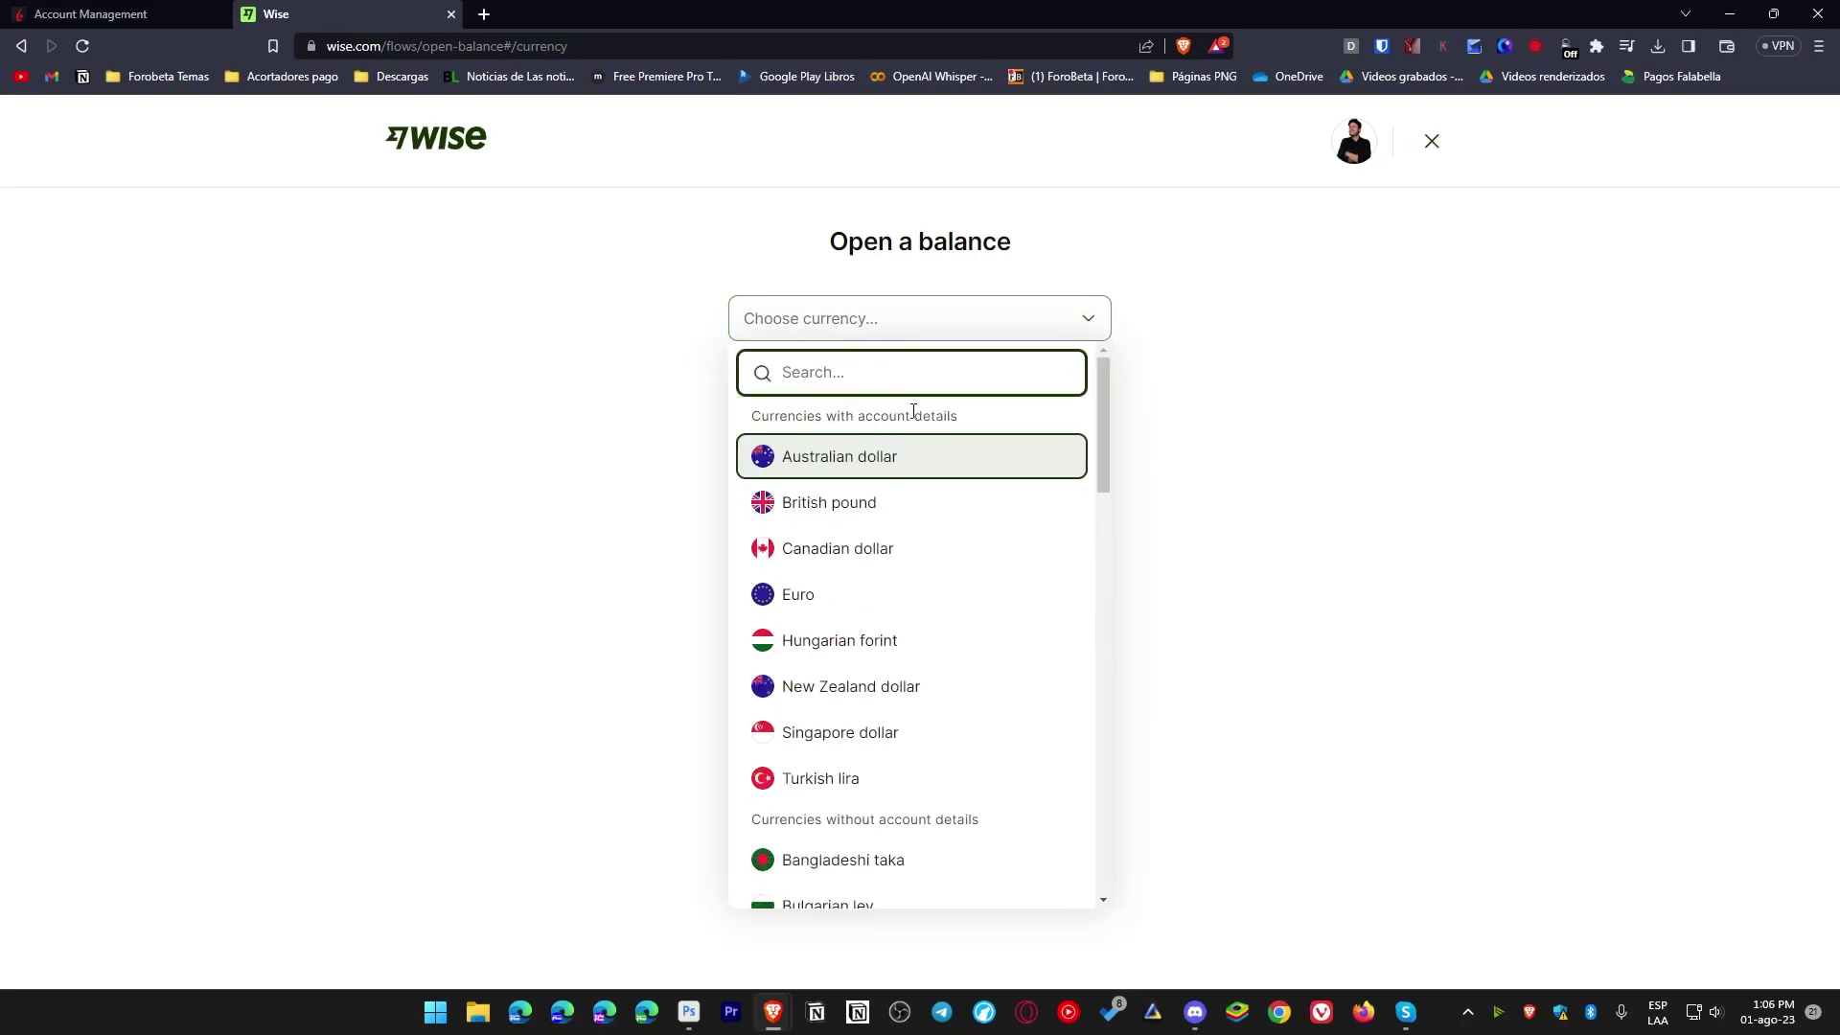
{"action": "left_click", "coordinate": [663, 364]}
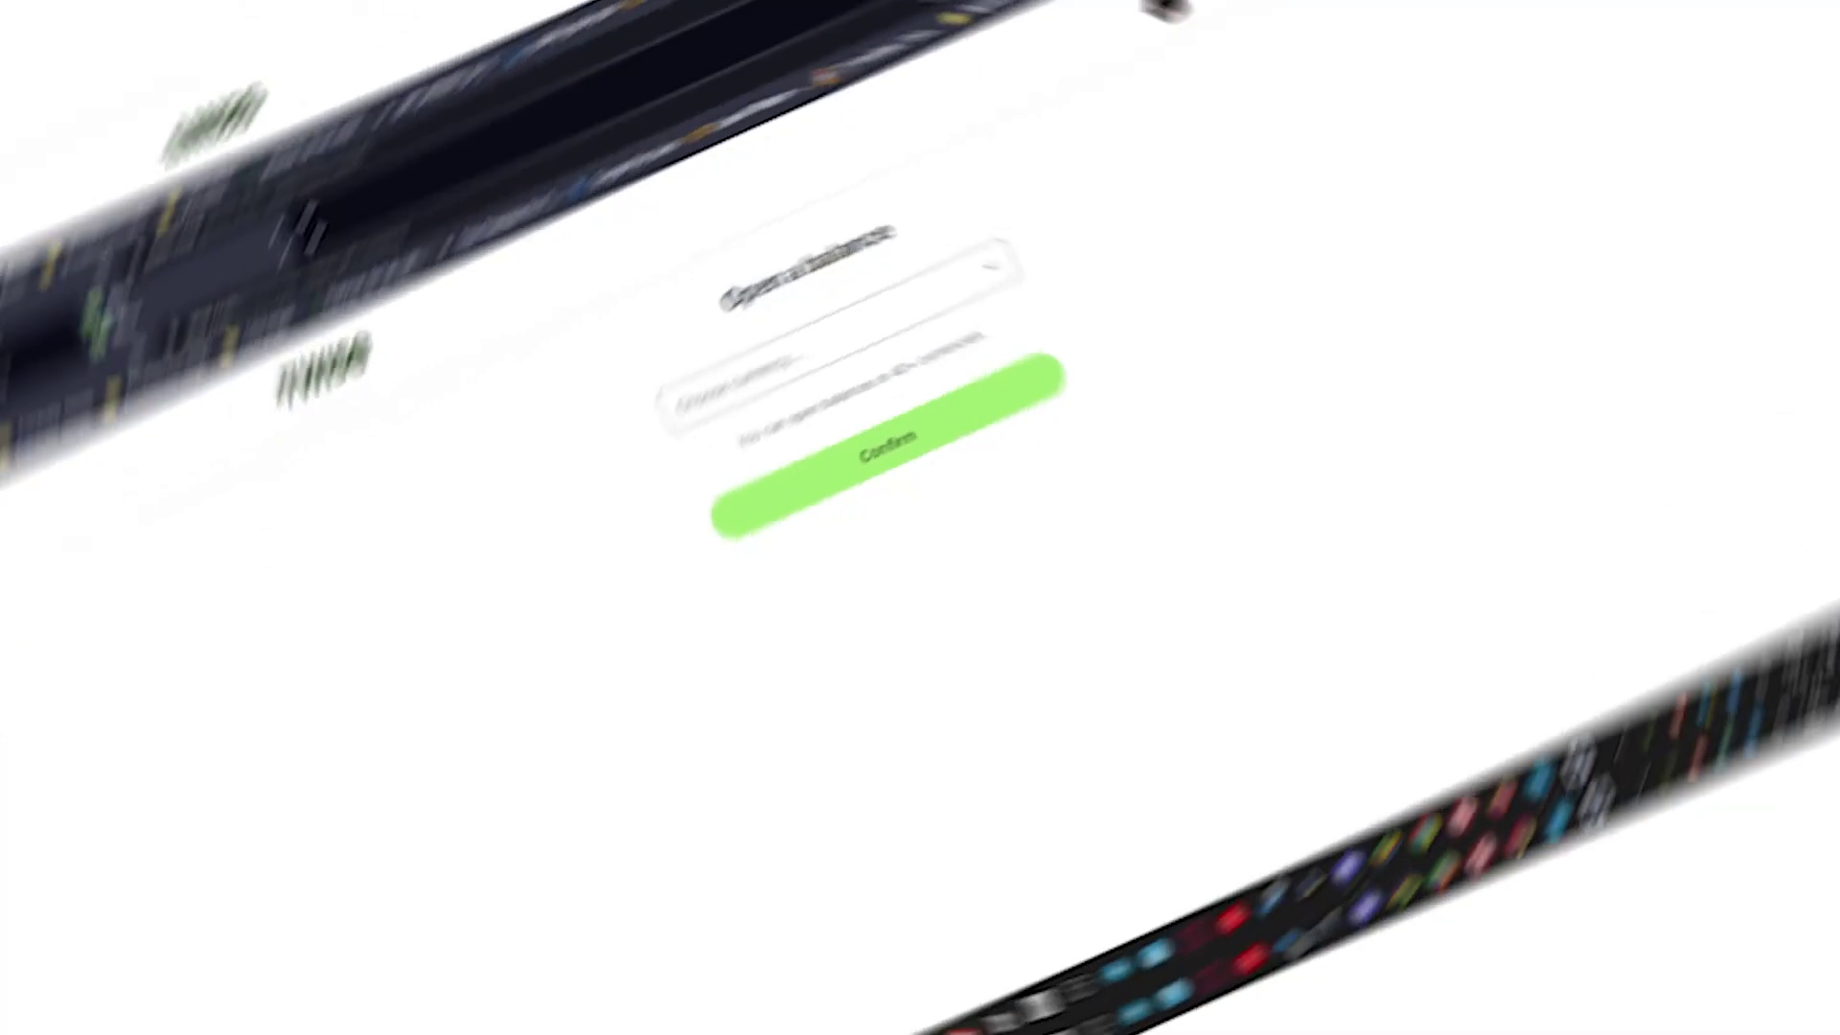
- Examine the currencies offered for a new Wise balance, with and without account details
{"action": "left_click", "coordinate": [916, 330]}
{"action": "scroll", "coordinate": [1100, 483], "scroll_direction": "down", "scroll_amount": 3}
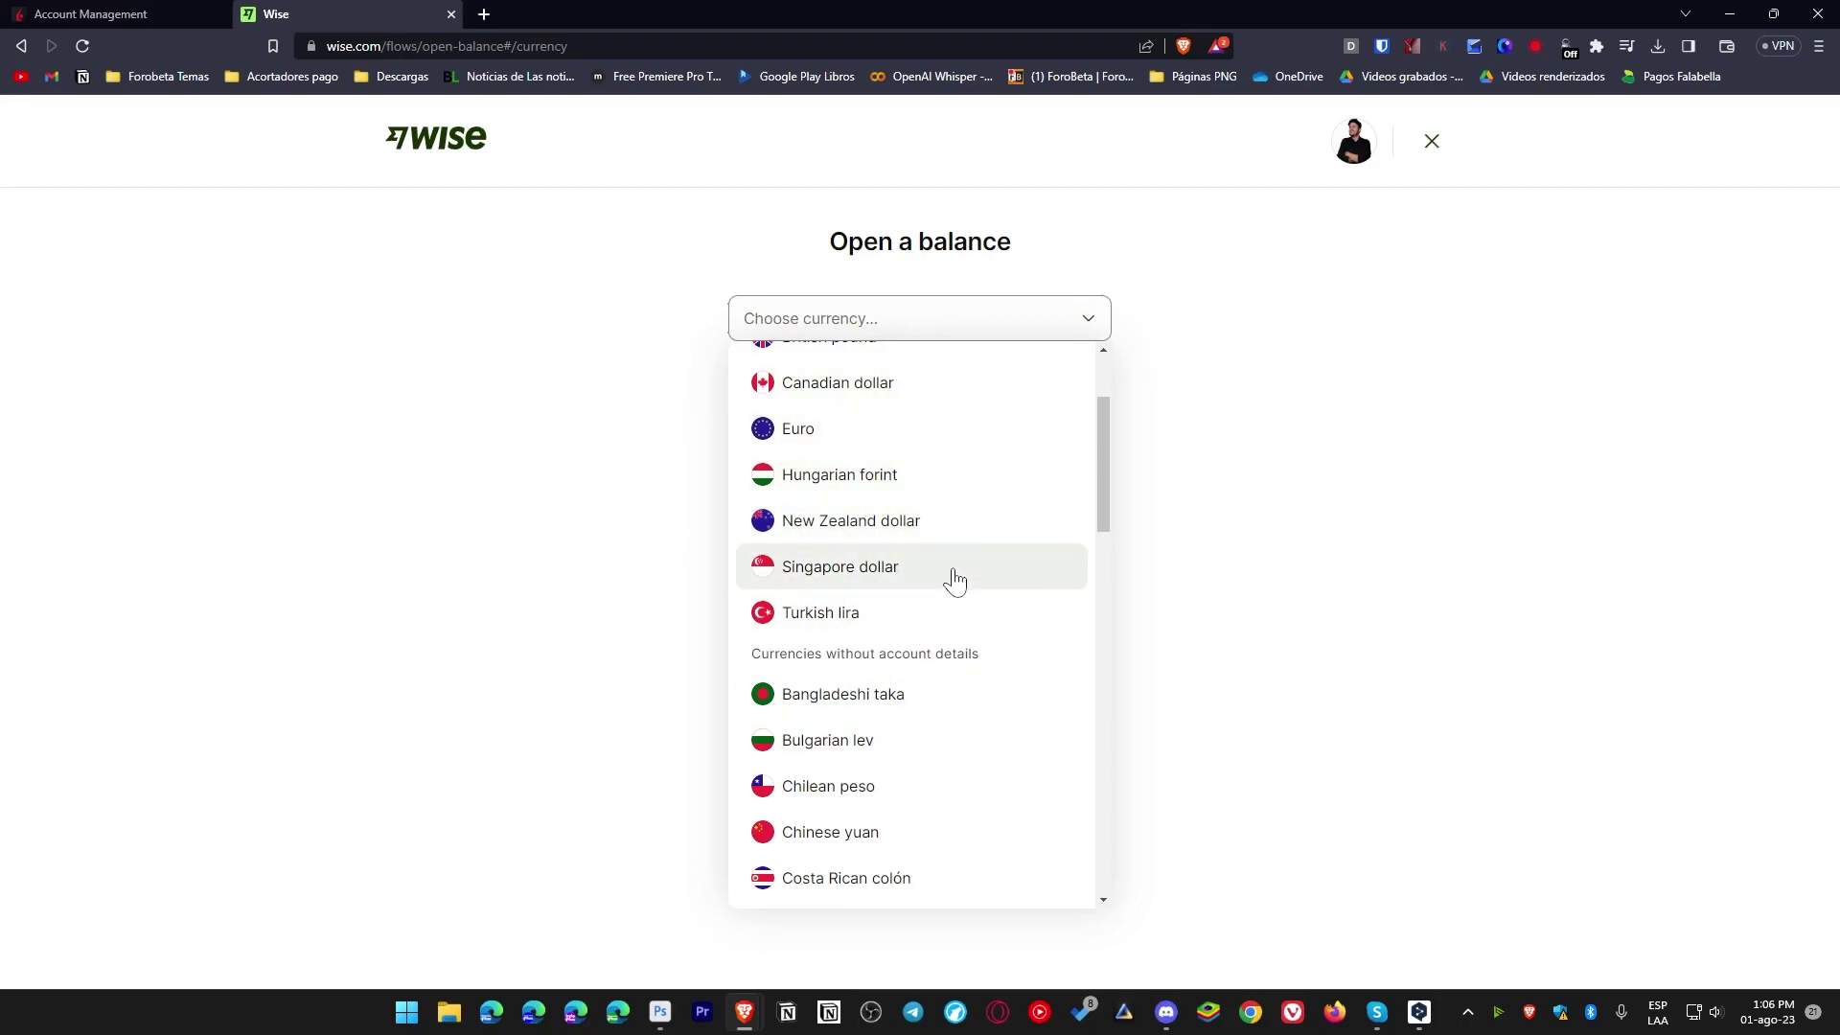
{"action": "scroll", "coordinate": [901, 508], "scroll_direction": "up", "scroll_amount": 2}
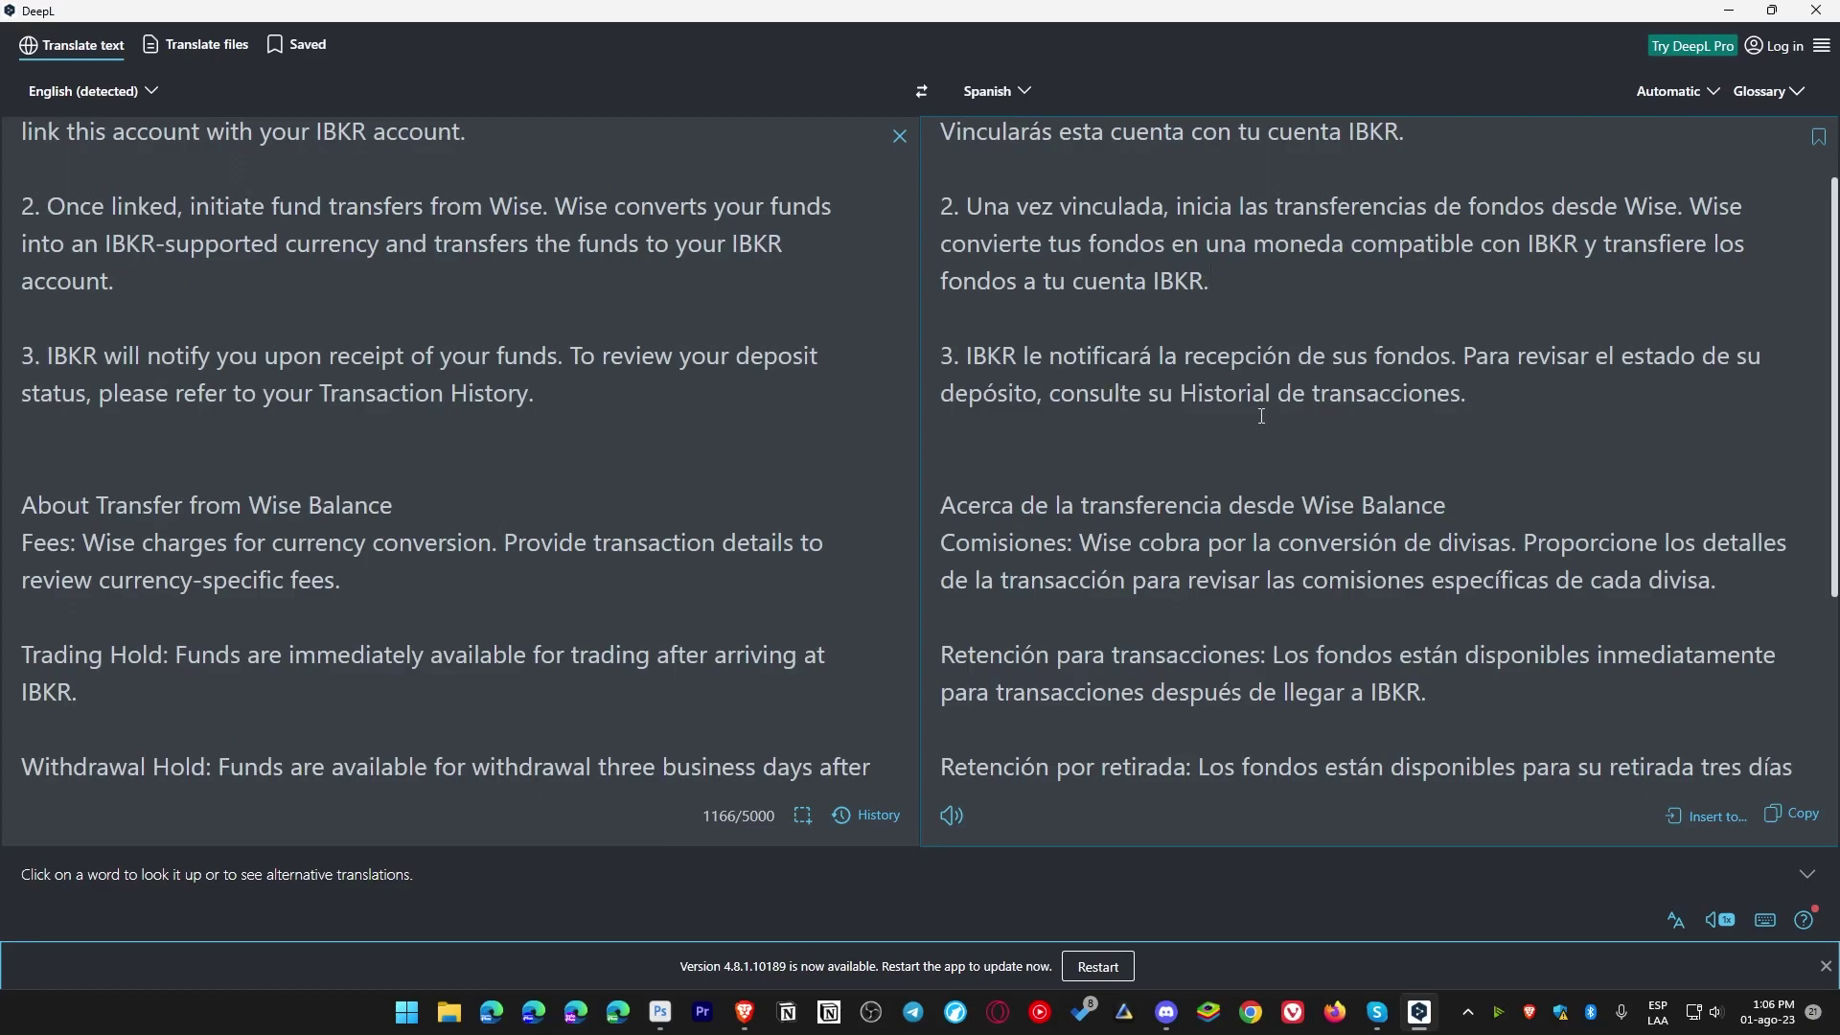
- Switch to DeepL and read the translated notes on fees, trading hold and withdrawal hold
{"action": "scroll", "coordinate": [1497, 443], "scroll_direction": "down", "scroll_amount": 1}
{"action": "scroll", "coordinate": [1470, 428], "scroll_direction": "down", "scroll_amount": 1}
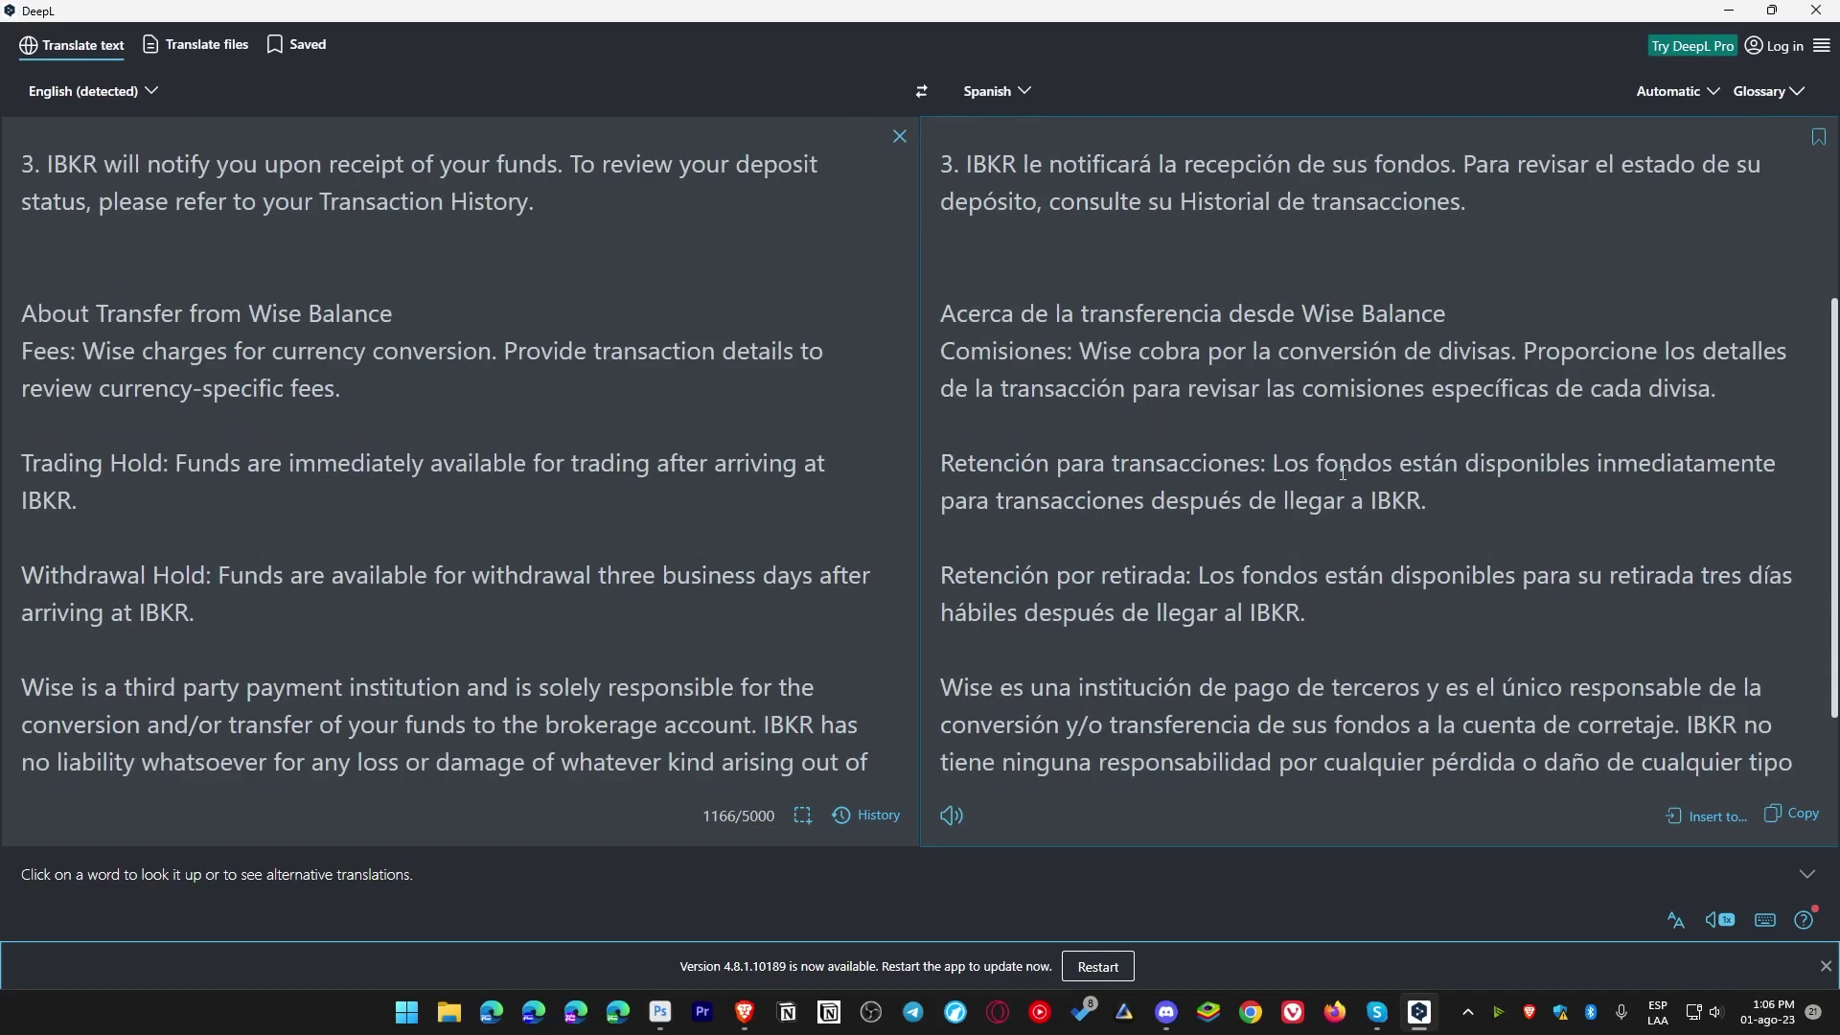
{"action": "scroll", "coordinate": [1200, 499], "scroll_direction": "down", "scroll_amount": 1}
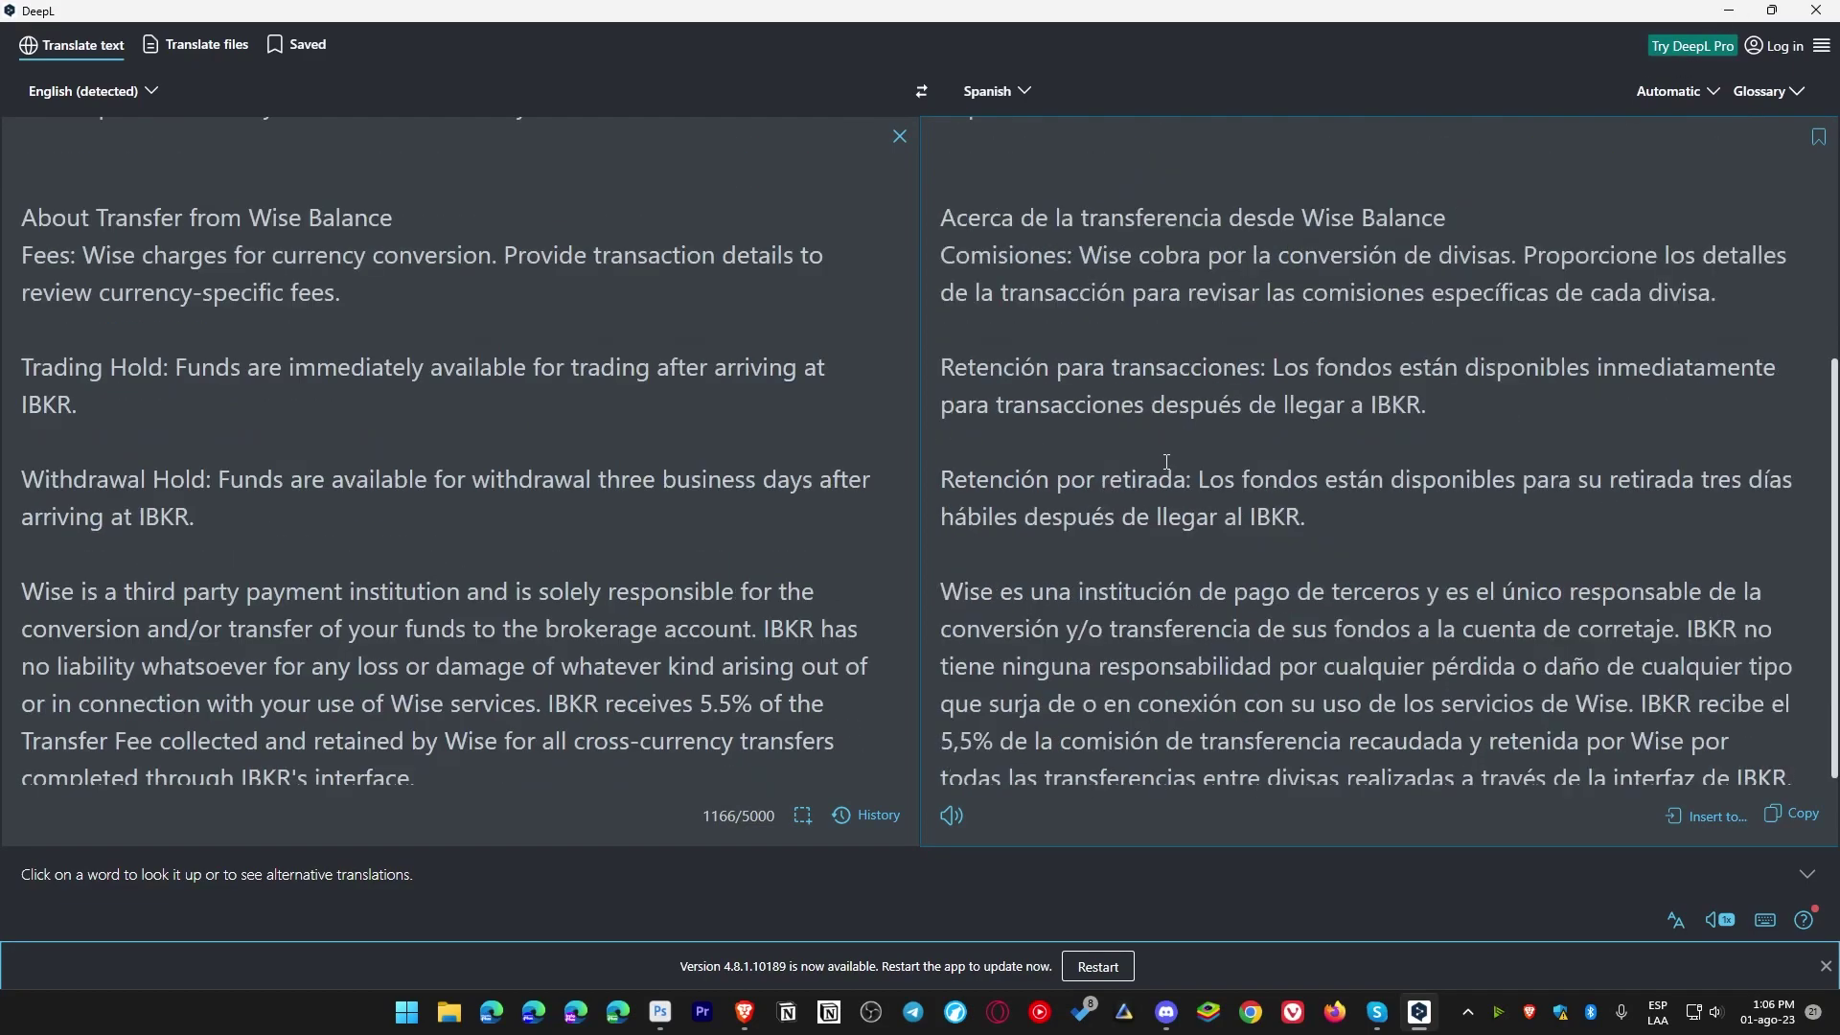
{"action": "scroll", "coordinate": [1200, 499], "scroll_direction": "up", "scroll_amount": 1}
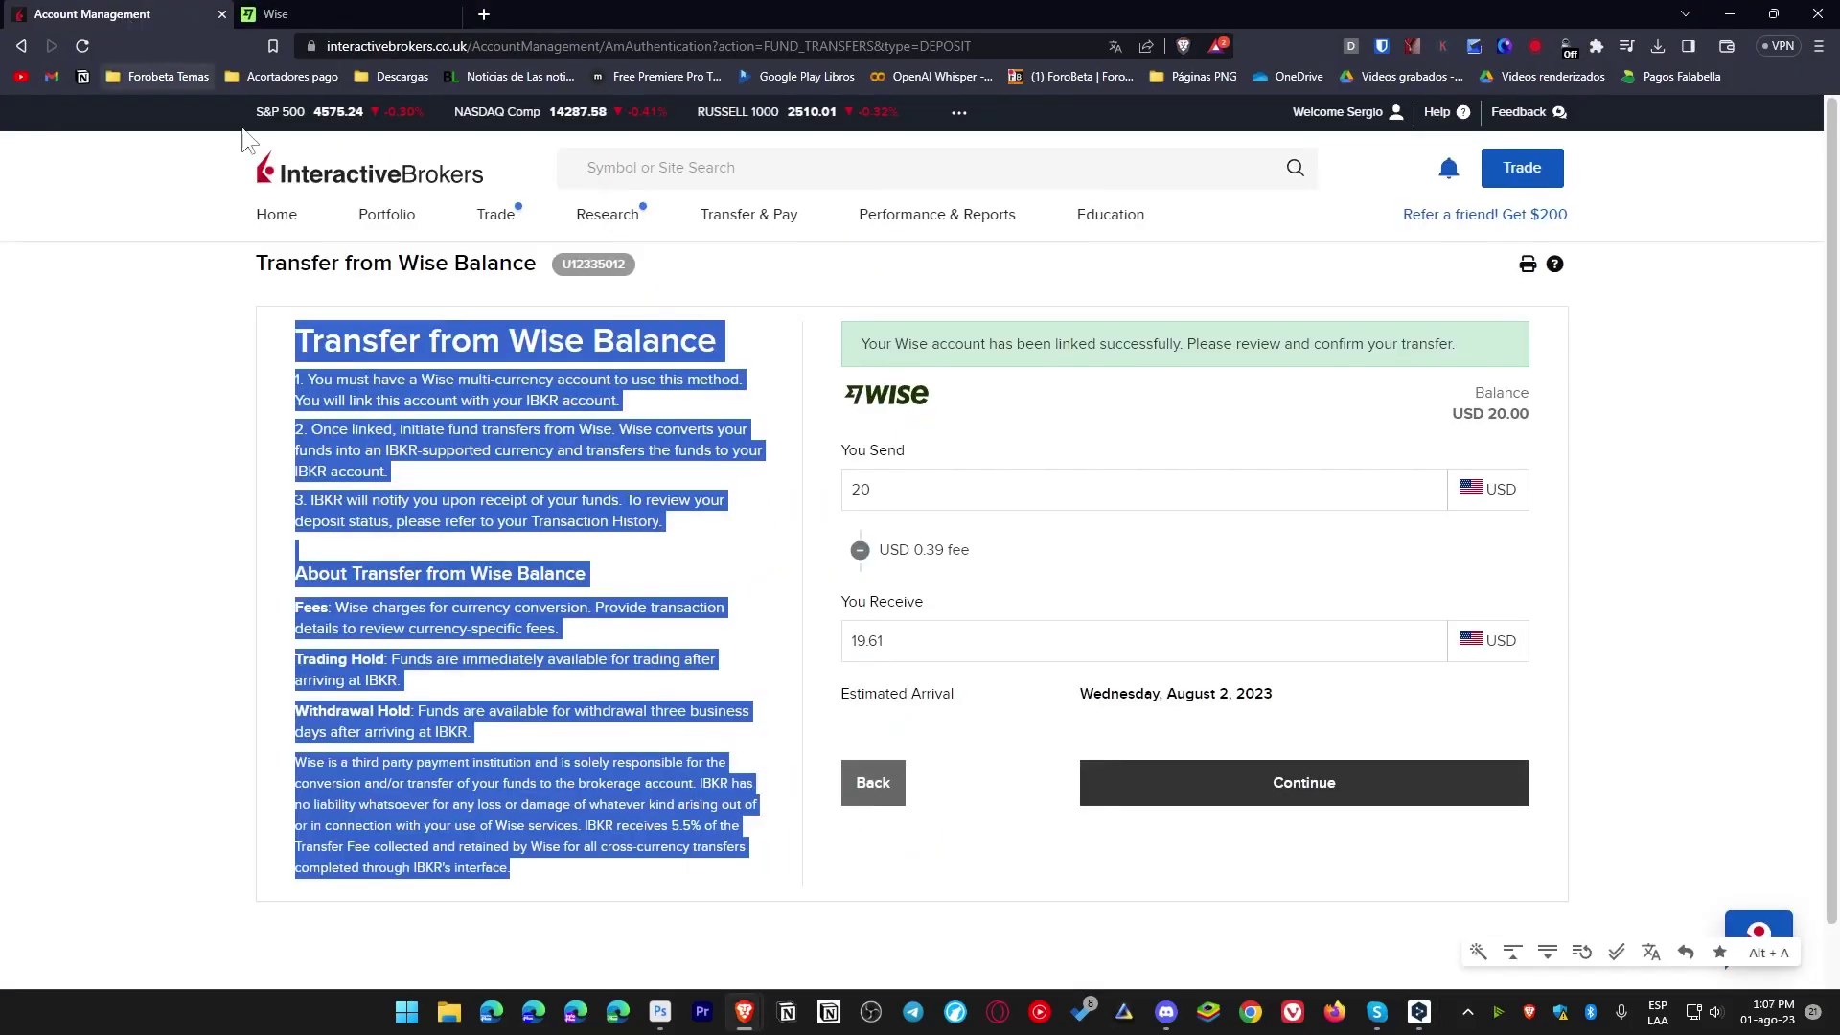
- Return to the Interactive Brokers transfer form, proceed with the 20 USD Wise transfer and confirm the deposit
{"action": "left_click", "coordinate": [1082, 517]}
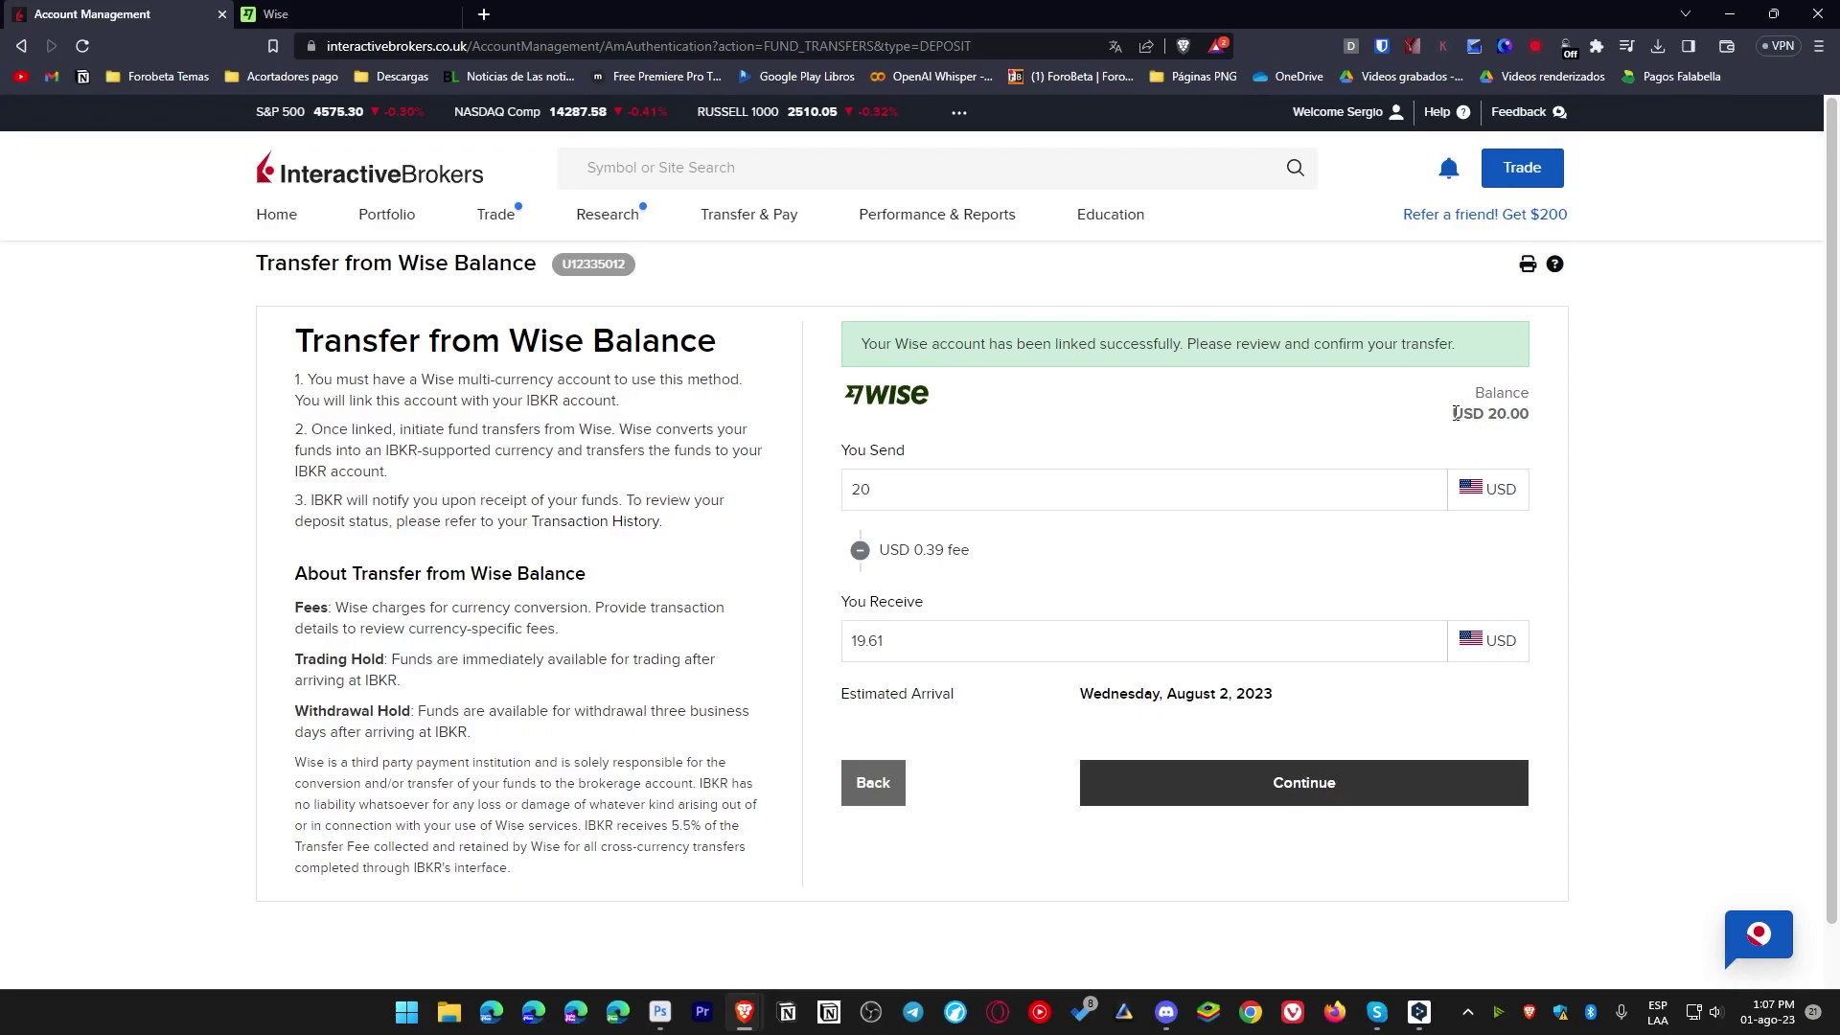
{"action": "double_click", "coordinate": [1456, 413]}
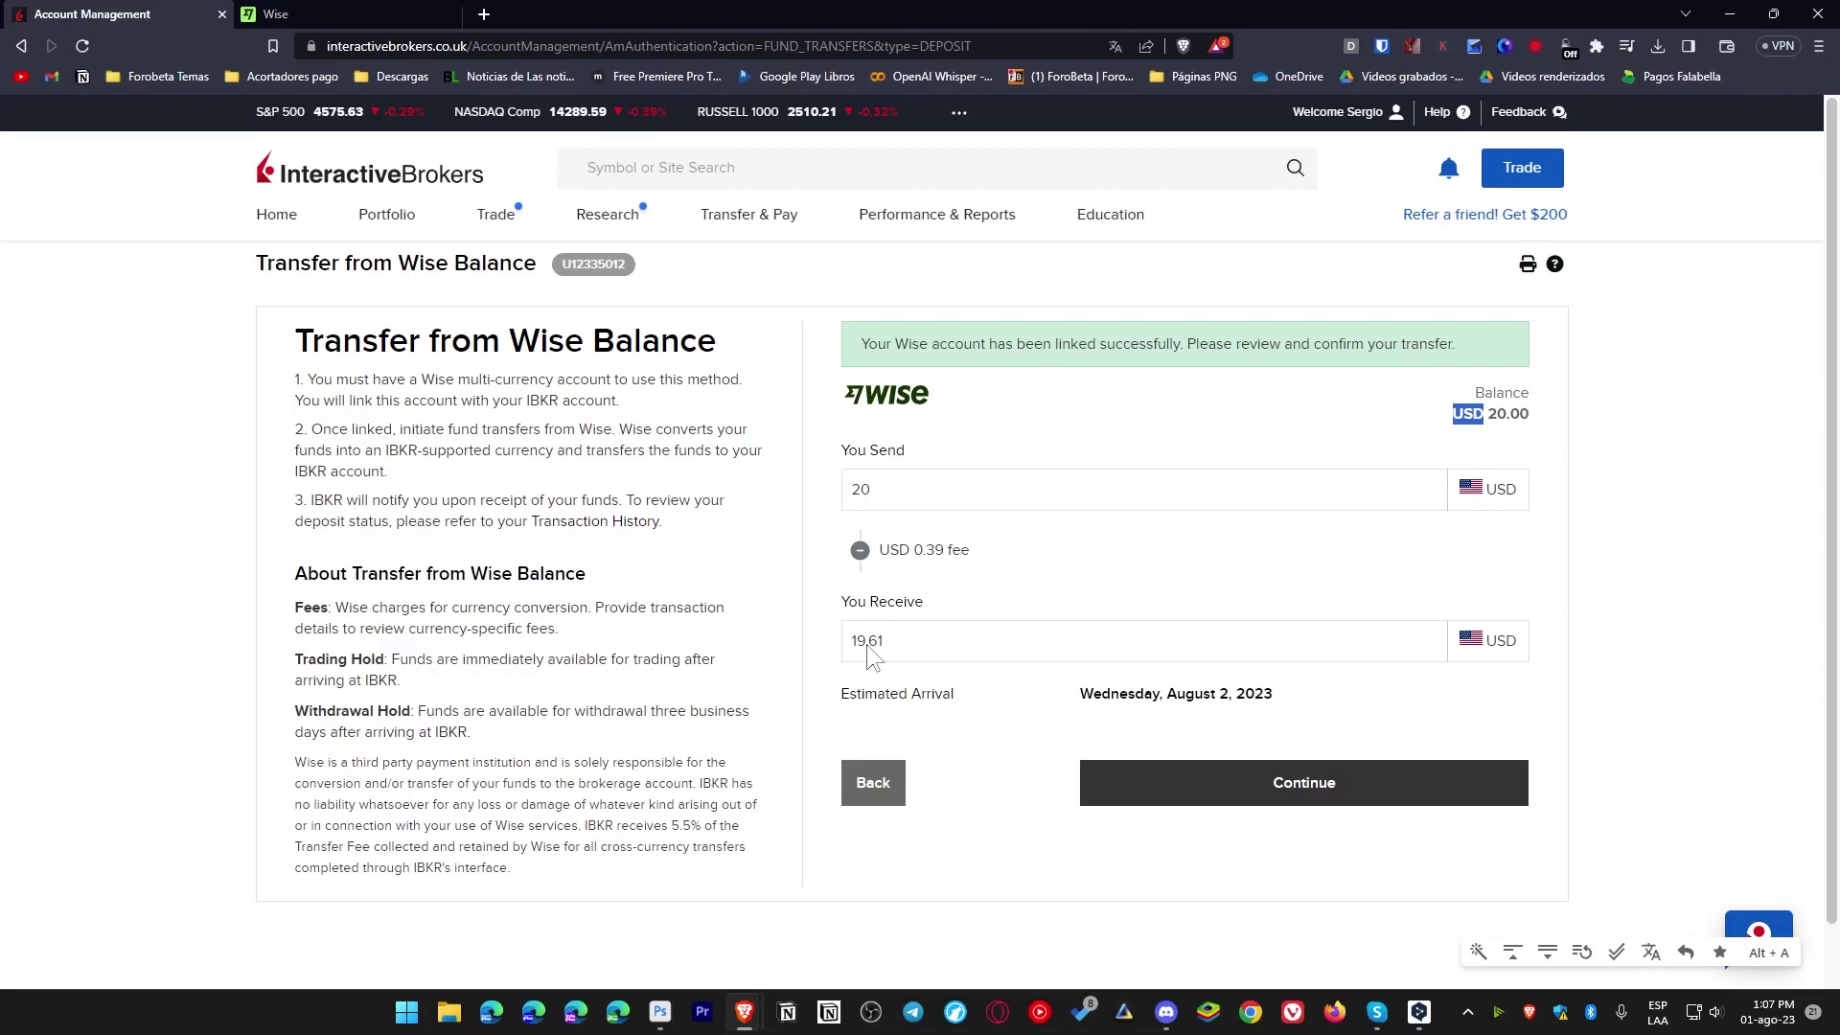
{"action": "left_click", "coordinate": [1200, 782]}
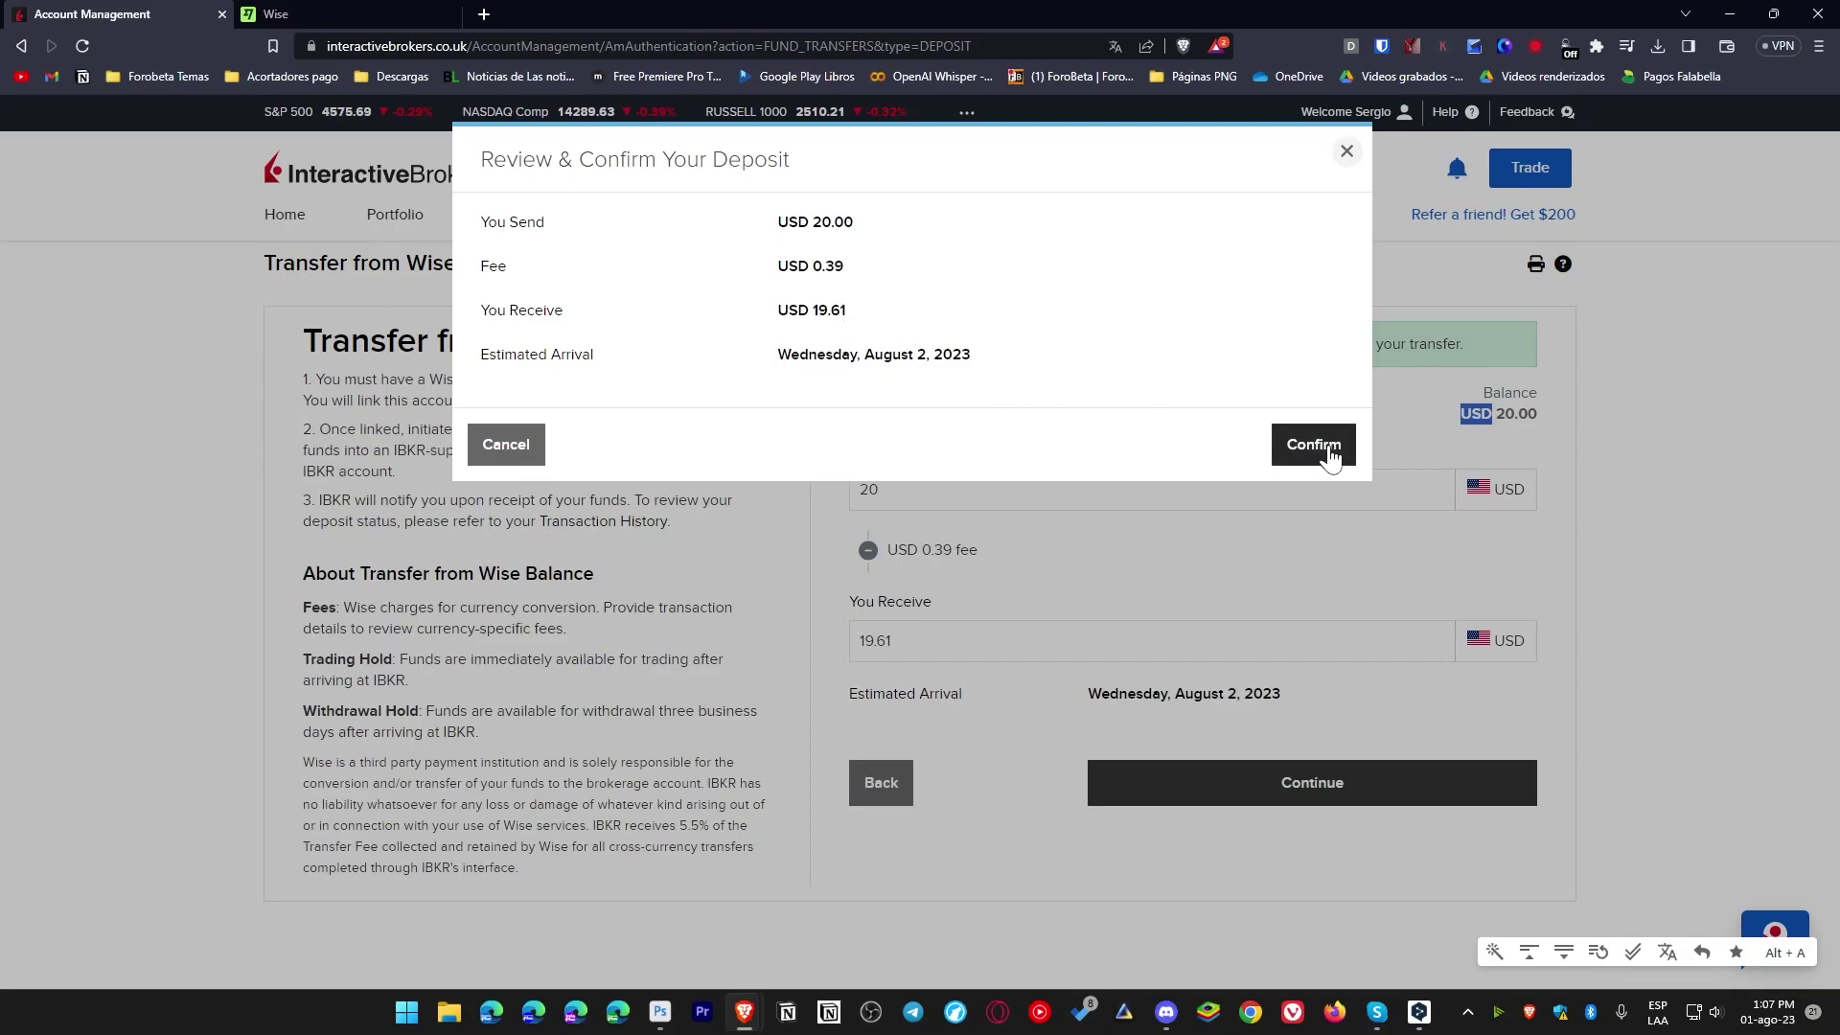
{"action": "left_click", "coordinate": [1329, 450]}
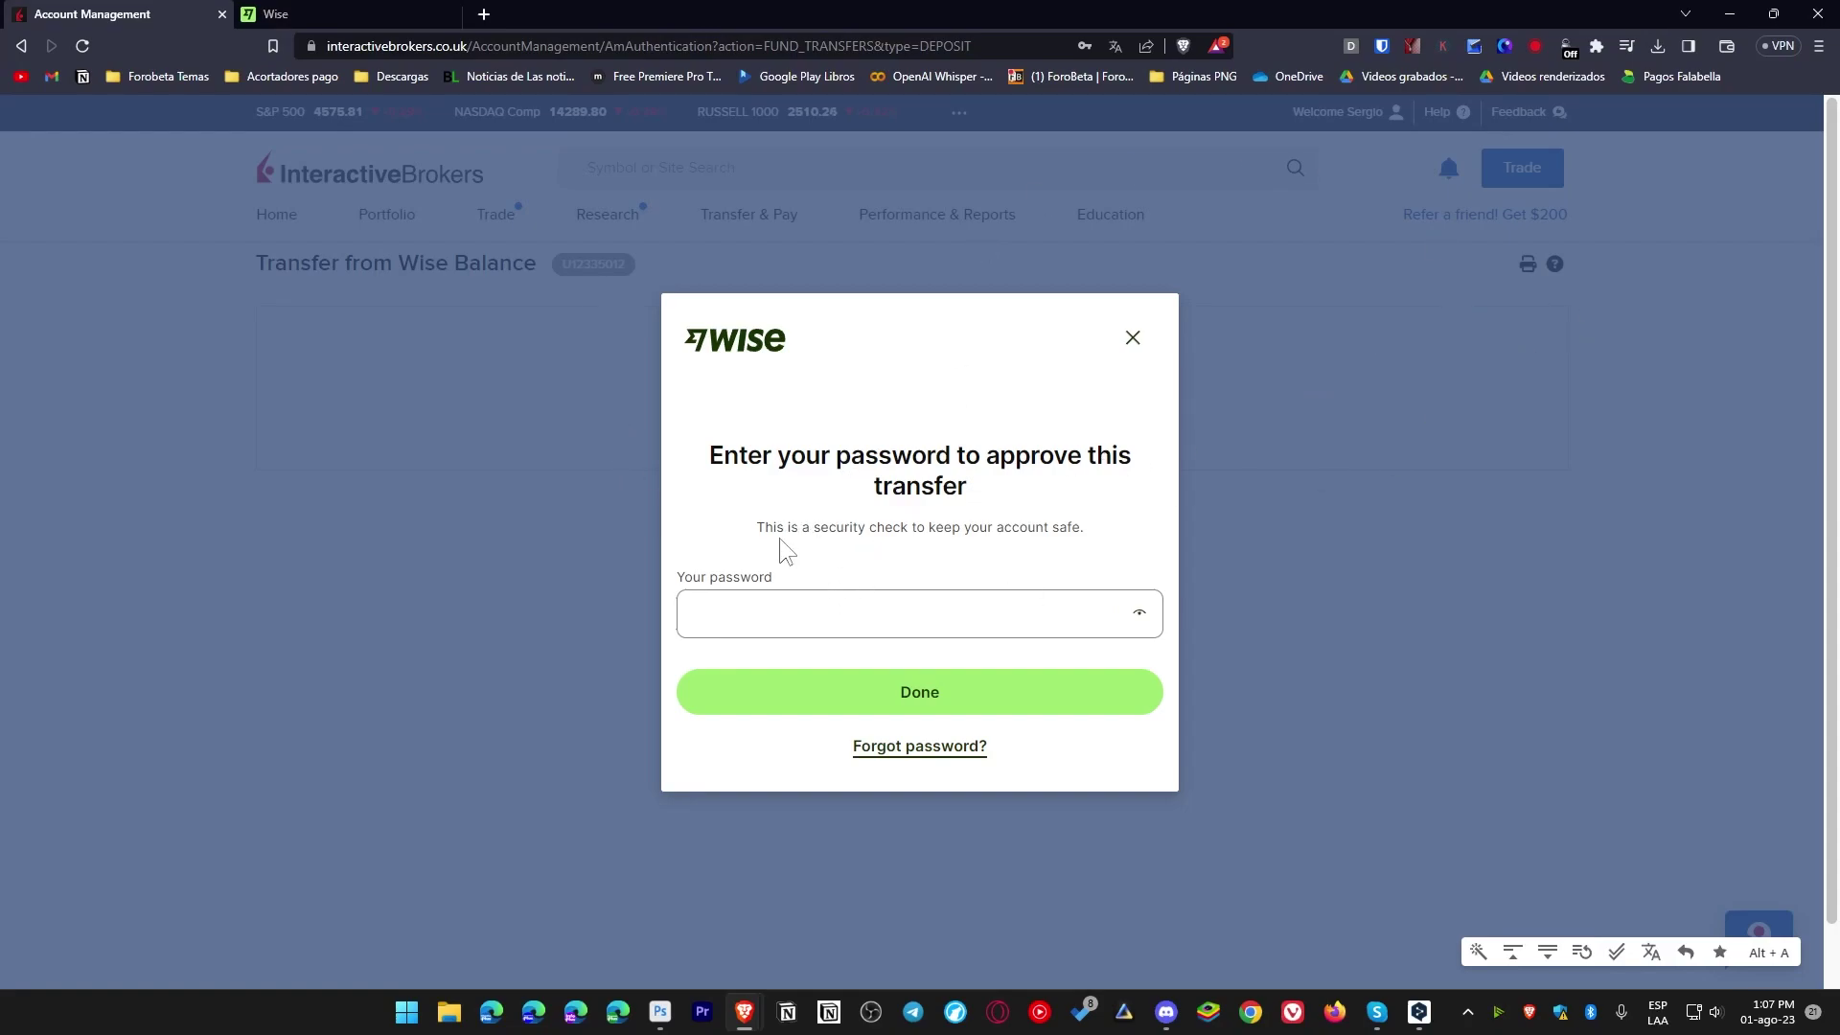
- Approve the Wise transfer by filling in the account password and the six-digit SMS verification code
{"action": "left_click", "coordinate": [952, 619]}
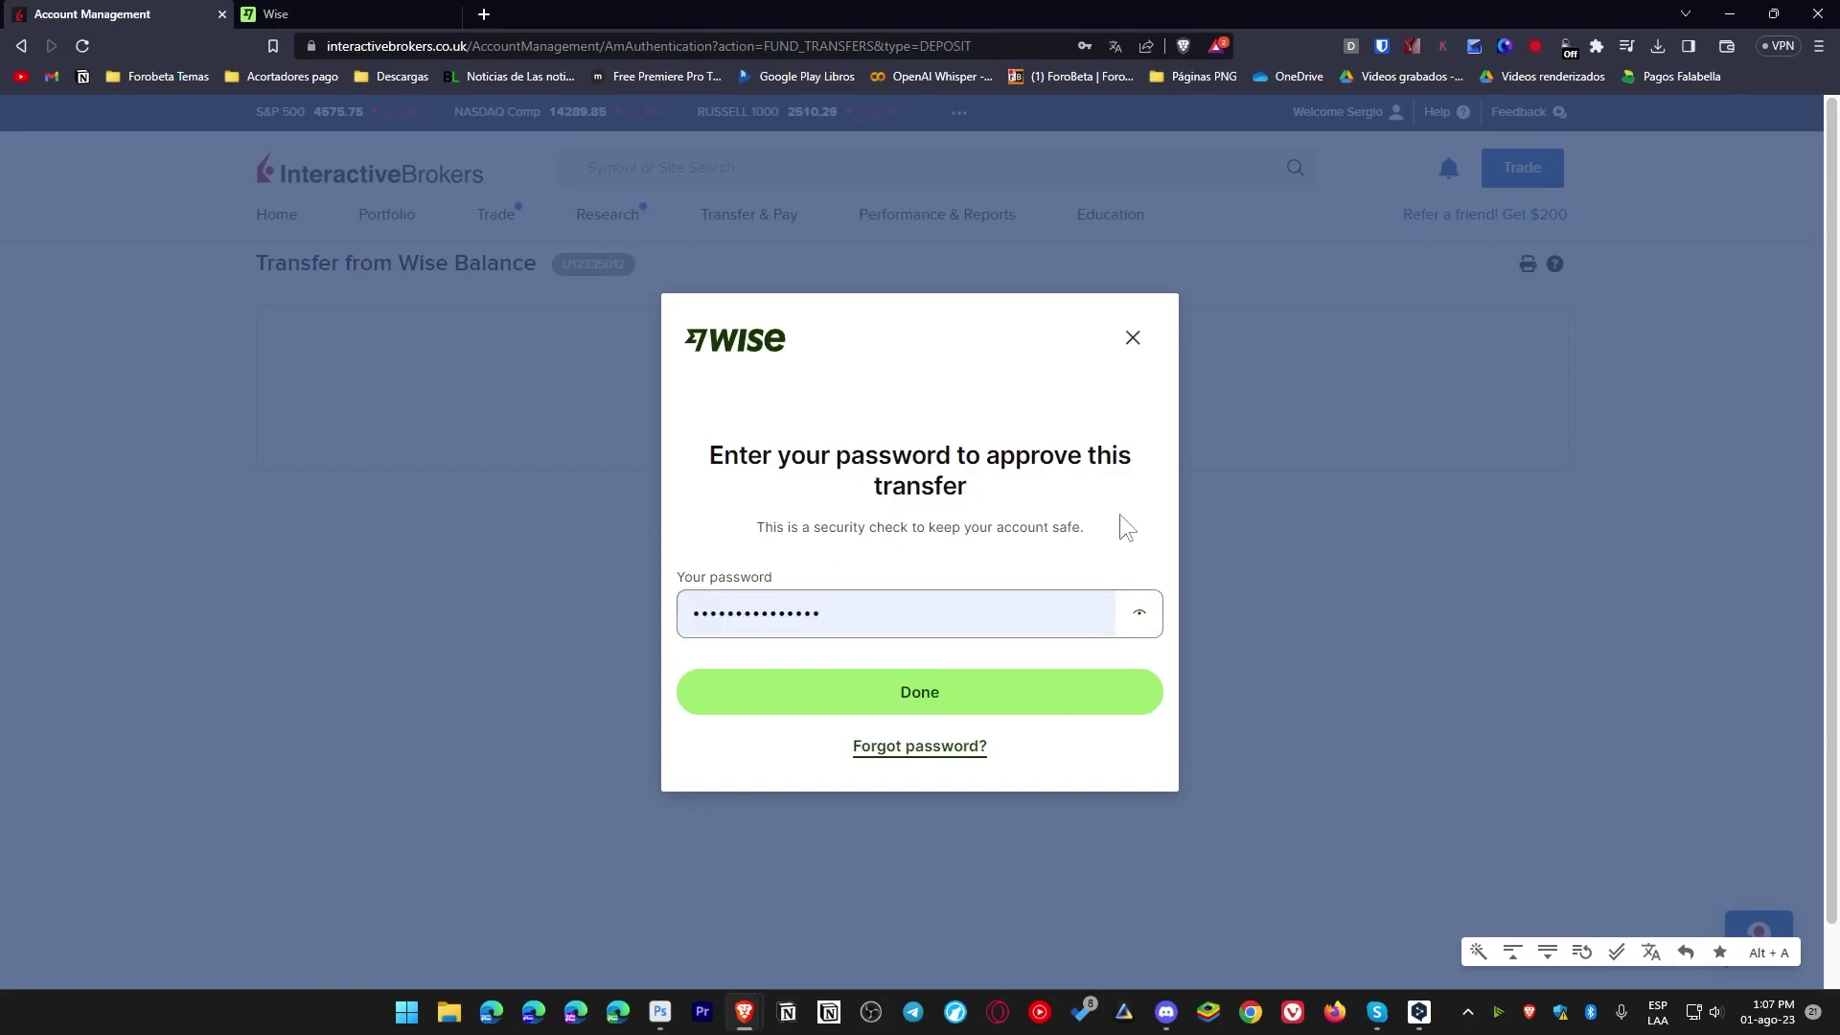
{"action": "left_click", "coordinate": [926, 706]}
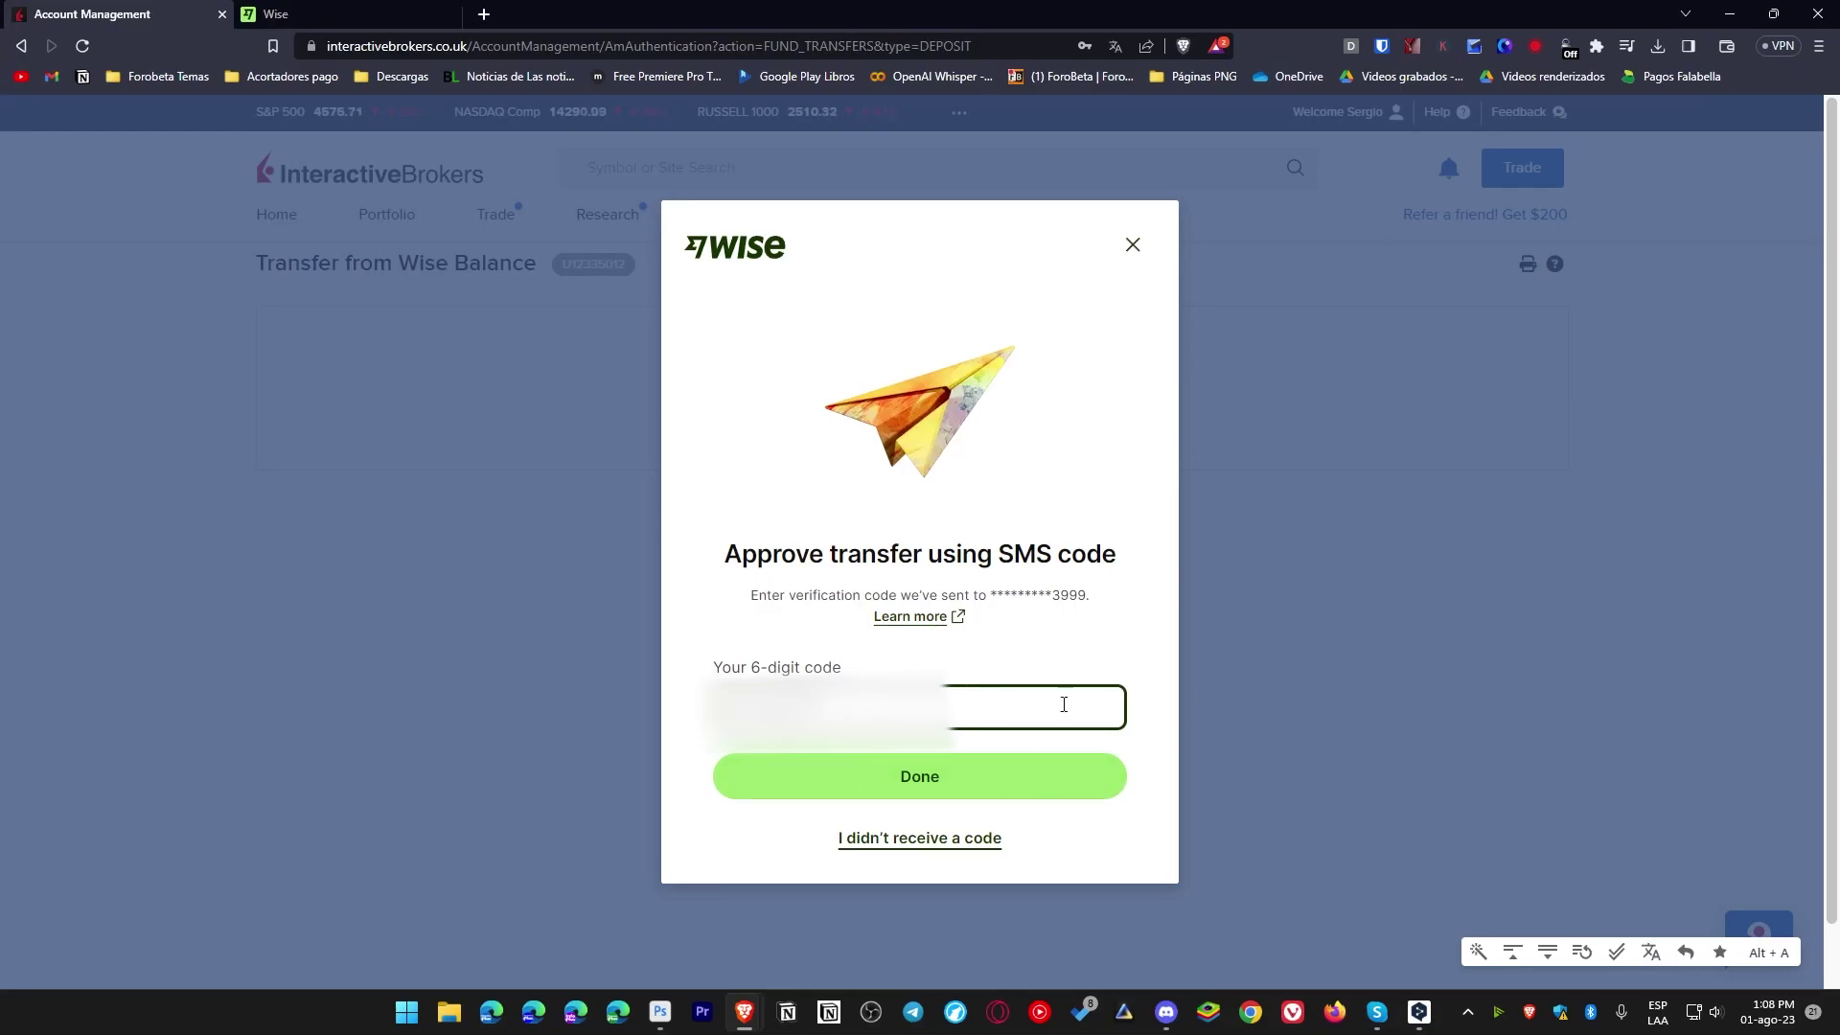
{"action": "left_click", "coordinate": [910, 791]}
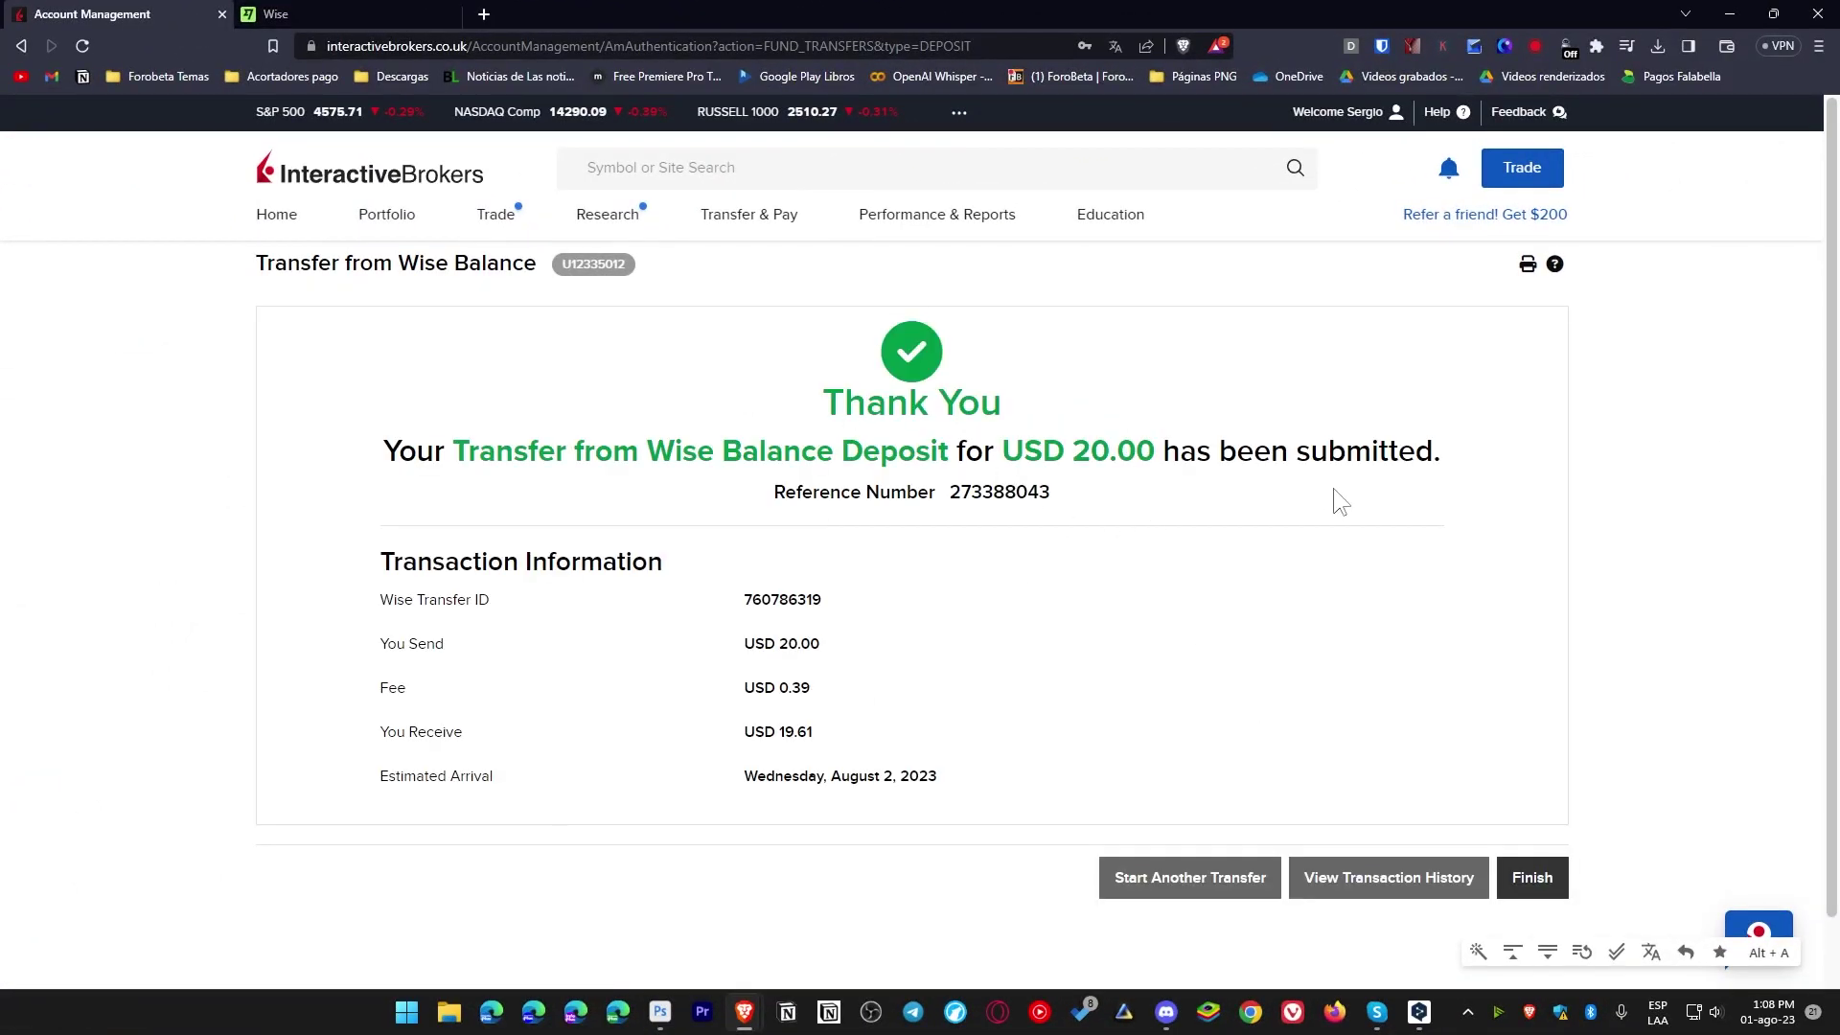
- Read the deposit confirmation message and the transfer's reference number
{"action": "left_click_drag", "start_coordinate": [837, 402], "coordinate": [981, 403]}
{"action": "left_click_drag", "start_coordinate": [460, 451], "coordinate": [702, 450]}
{"action": "left_click", "coordinate": [786, 464]}
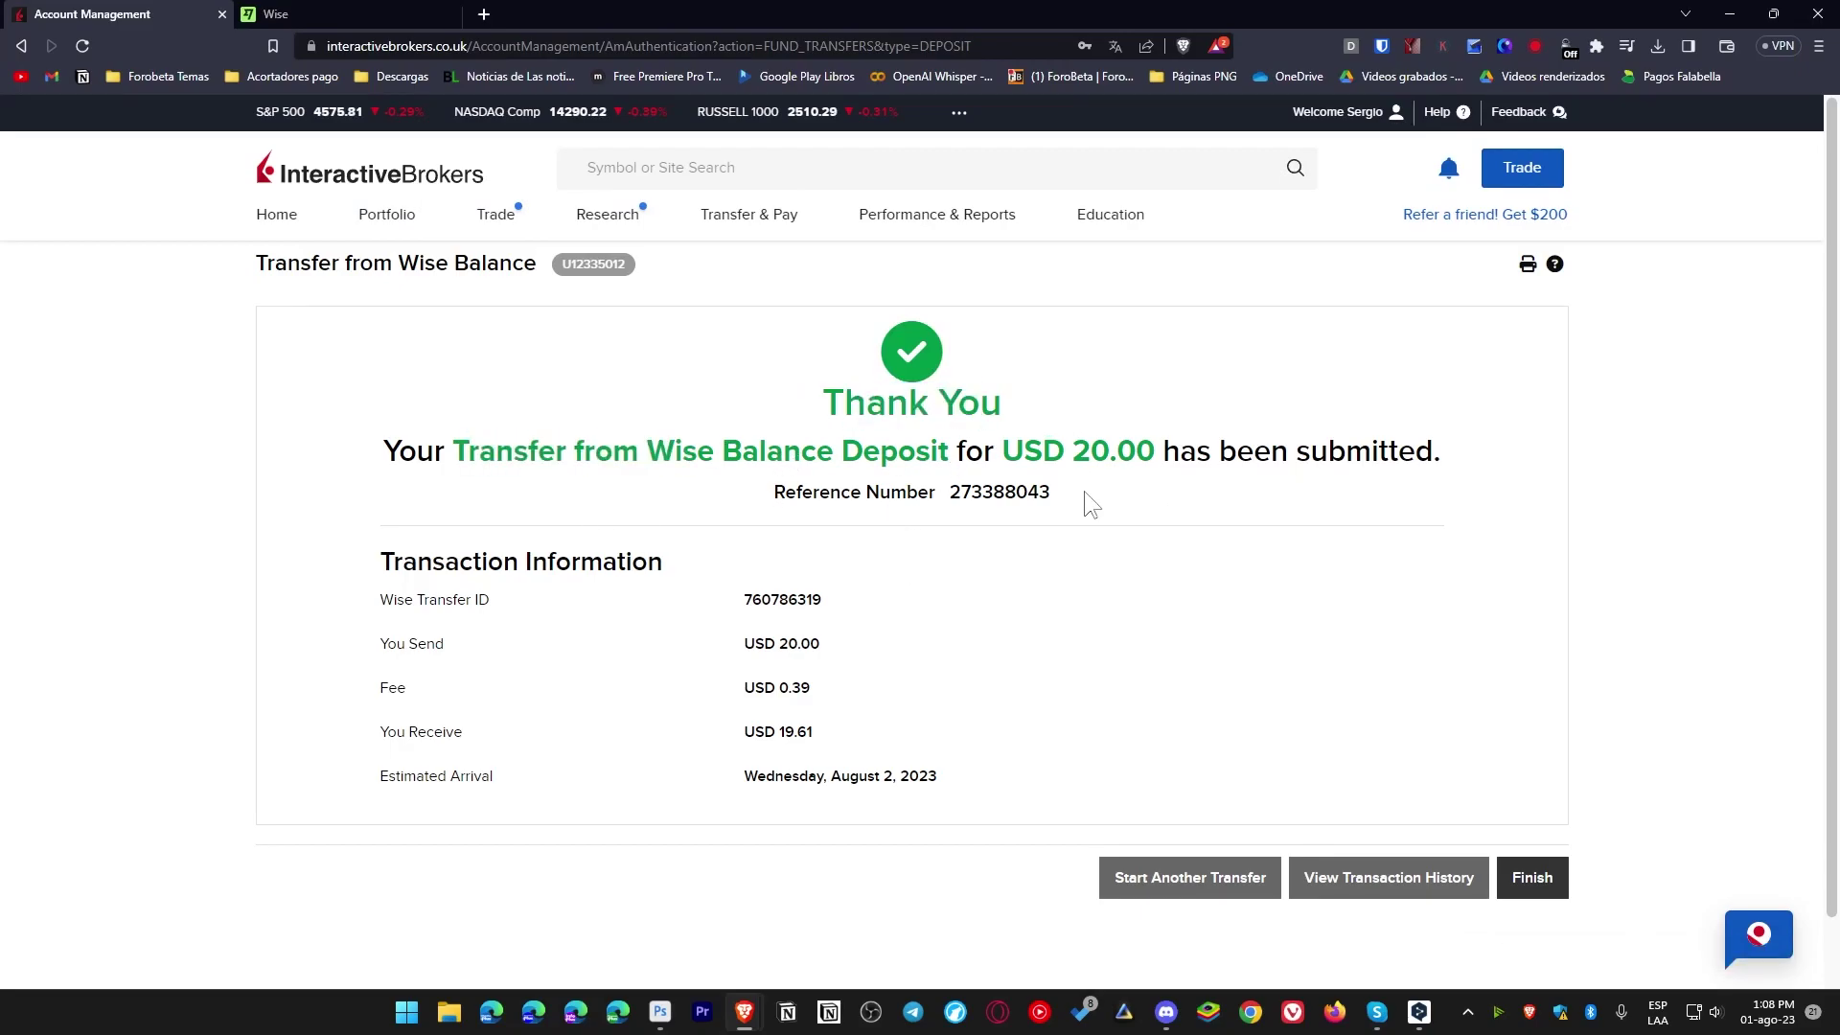
{"action": "triple_click", "coordinate": [974, 495]}
{"action": "left_click", "coordinate": [1086, 667]}
- Capture a screenshot of the reference number and transaction information, view it in Snipping Tool and minimize that window
{"action": "key", "text": "super+shift+s"}
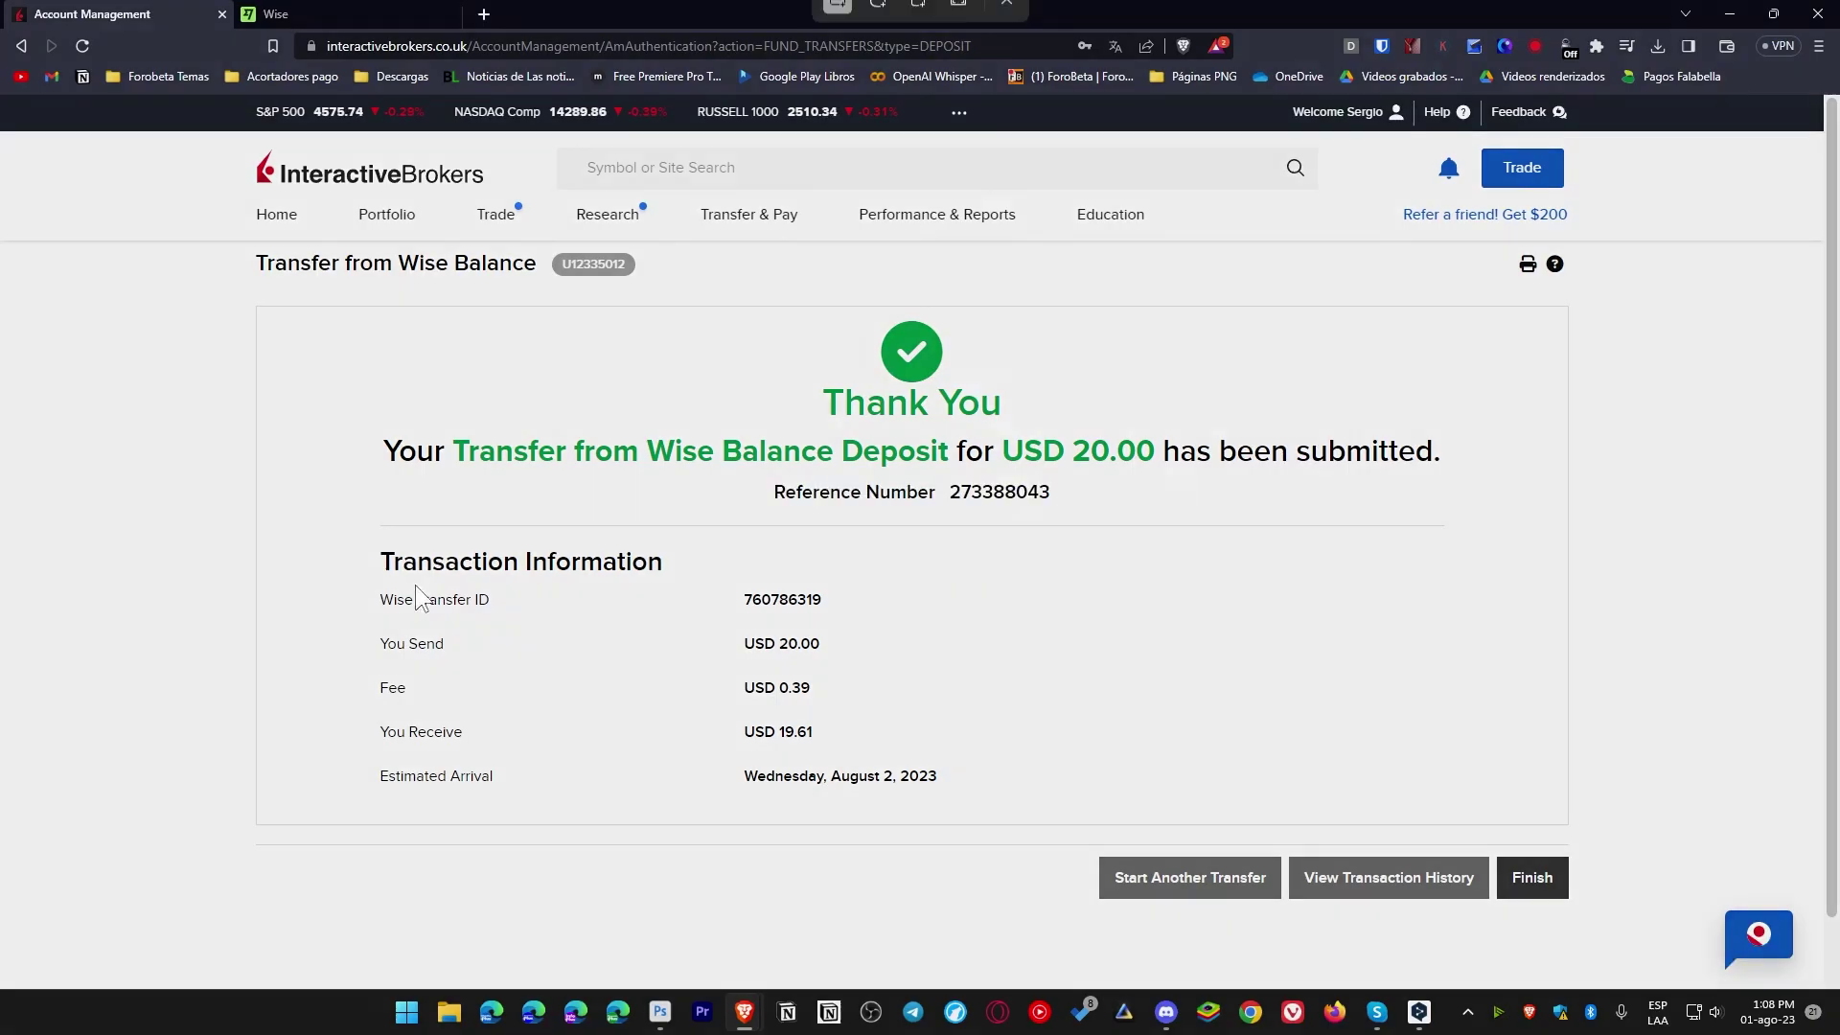
{"action": "left_click_drag", "start_coordinate": [337, 482], "coordinate": [1074, 829]}
{"action": "left_click", "coordinate": [1651, 788]}
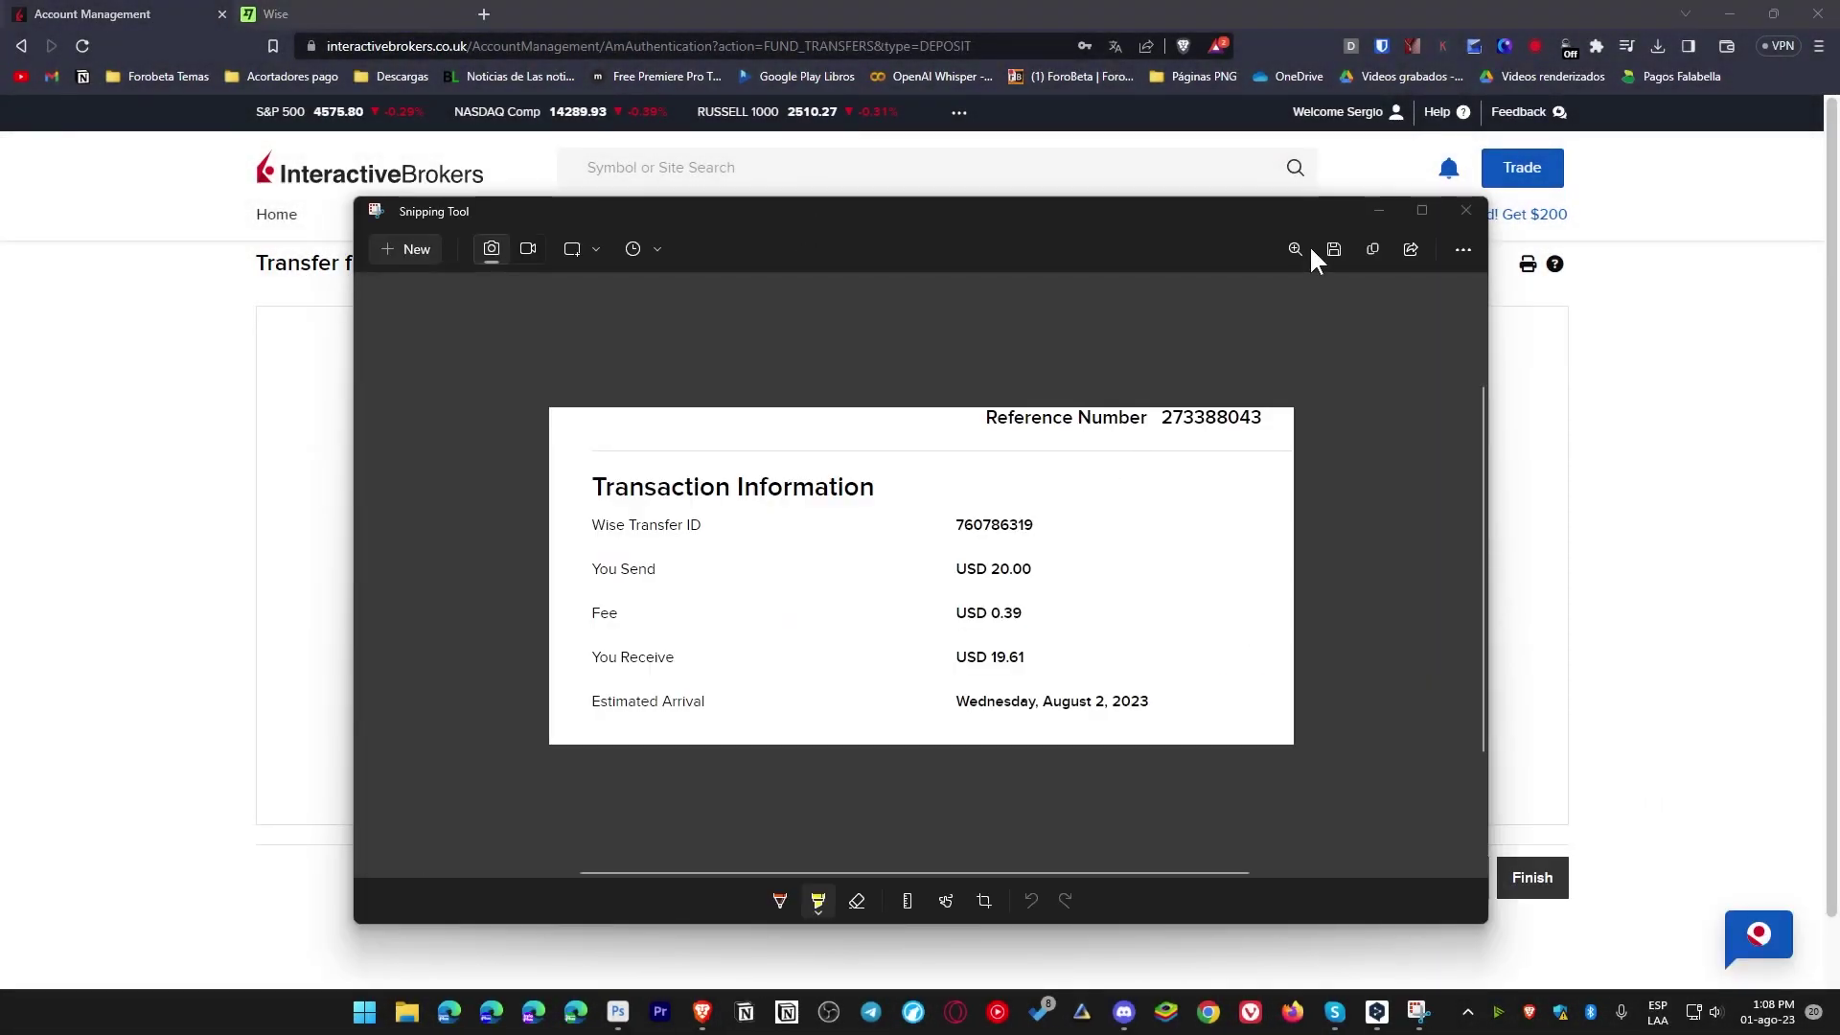
{"action": "left_click", "coordinate": [1374, 209]}
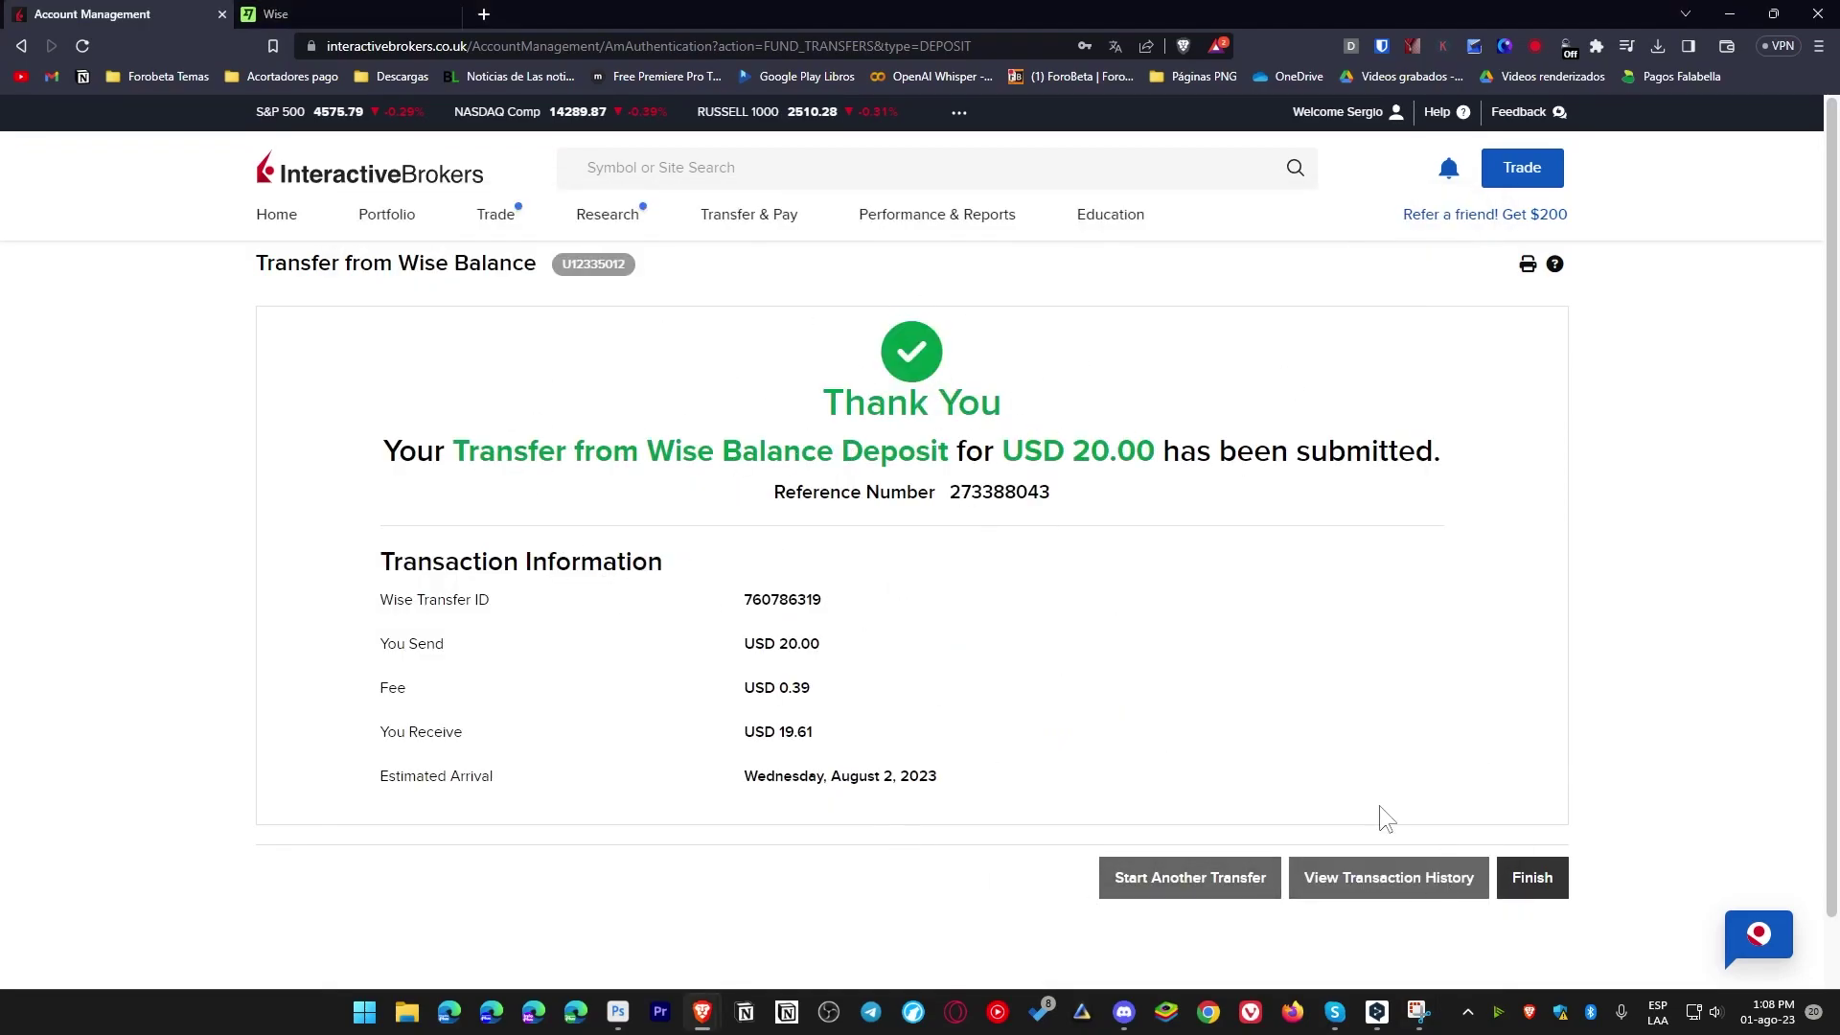
- View the Wise deposit's details in the transaction history, examine its payment tracking stages and close the details
{"action": "left_click", "coordinate": [1351, 879]}
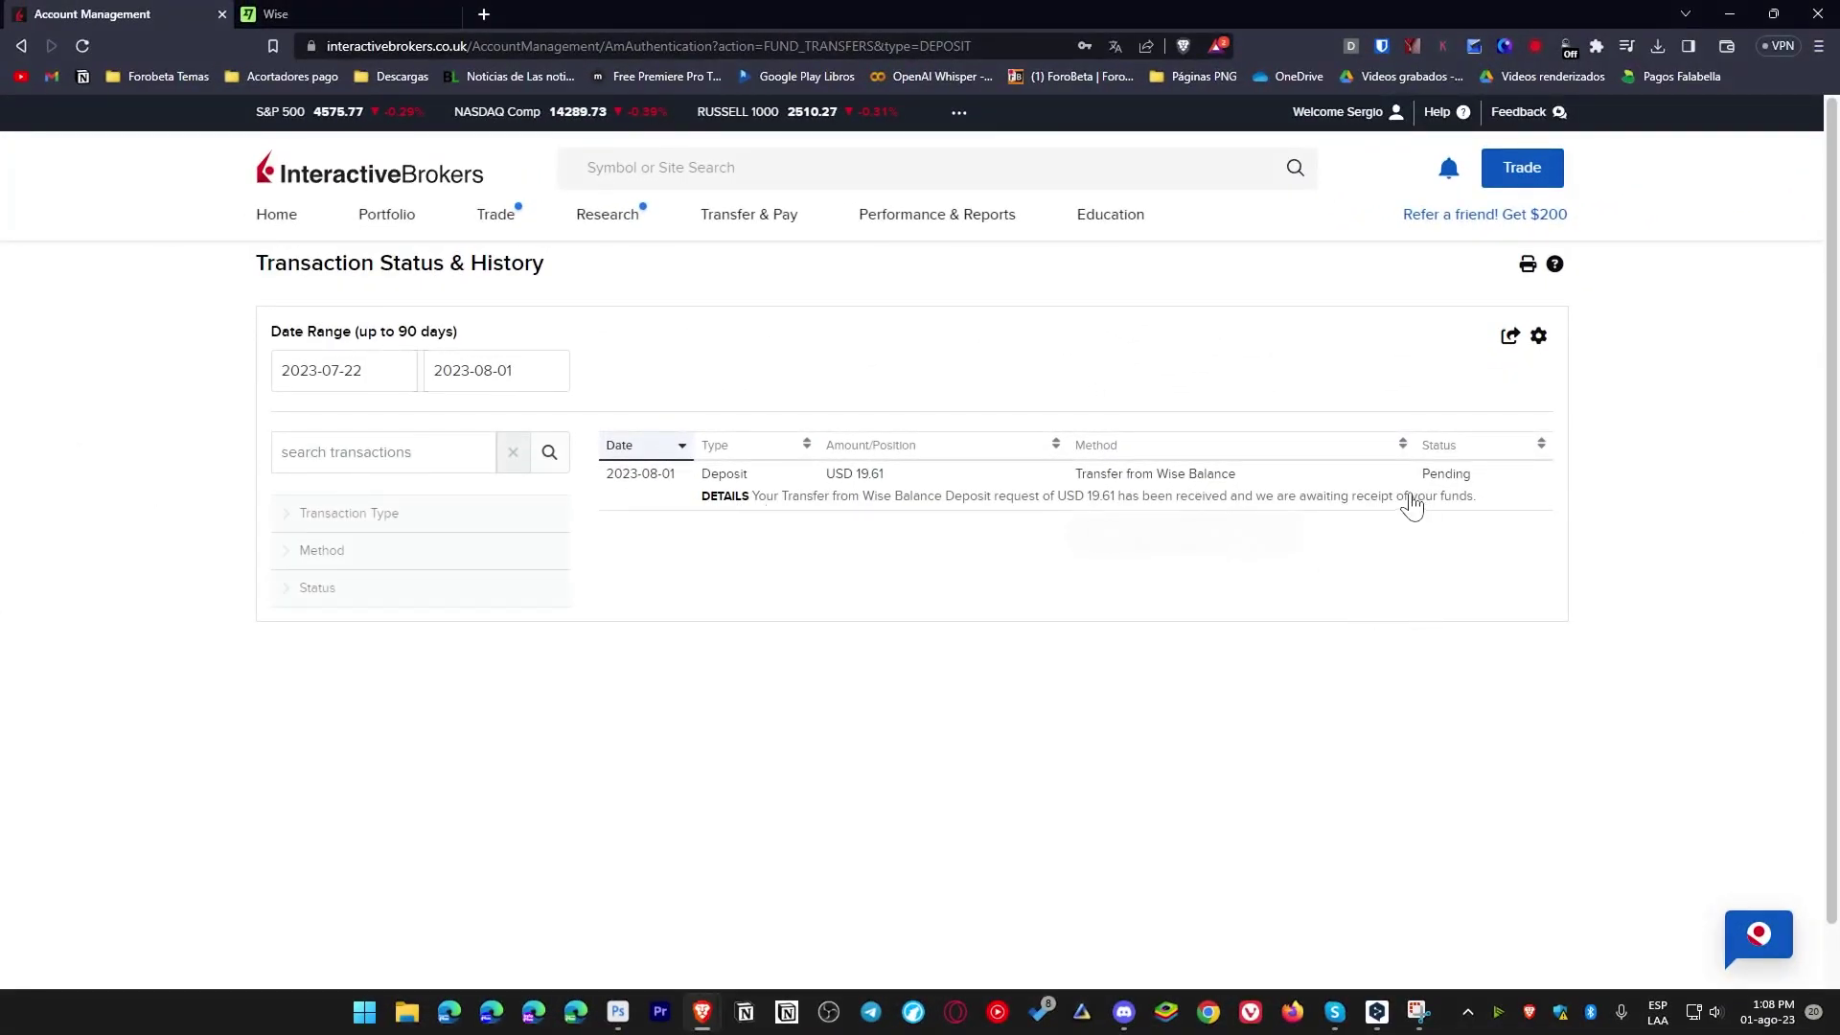
{"action": "left_click", "coordinate": [1459, 489]}
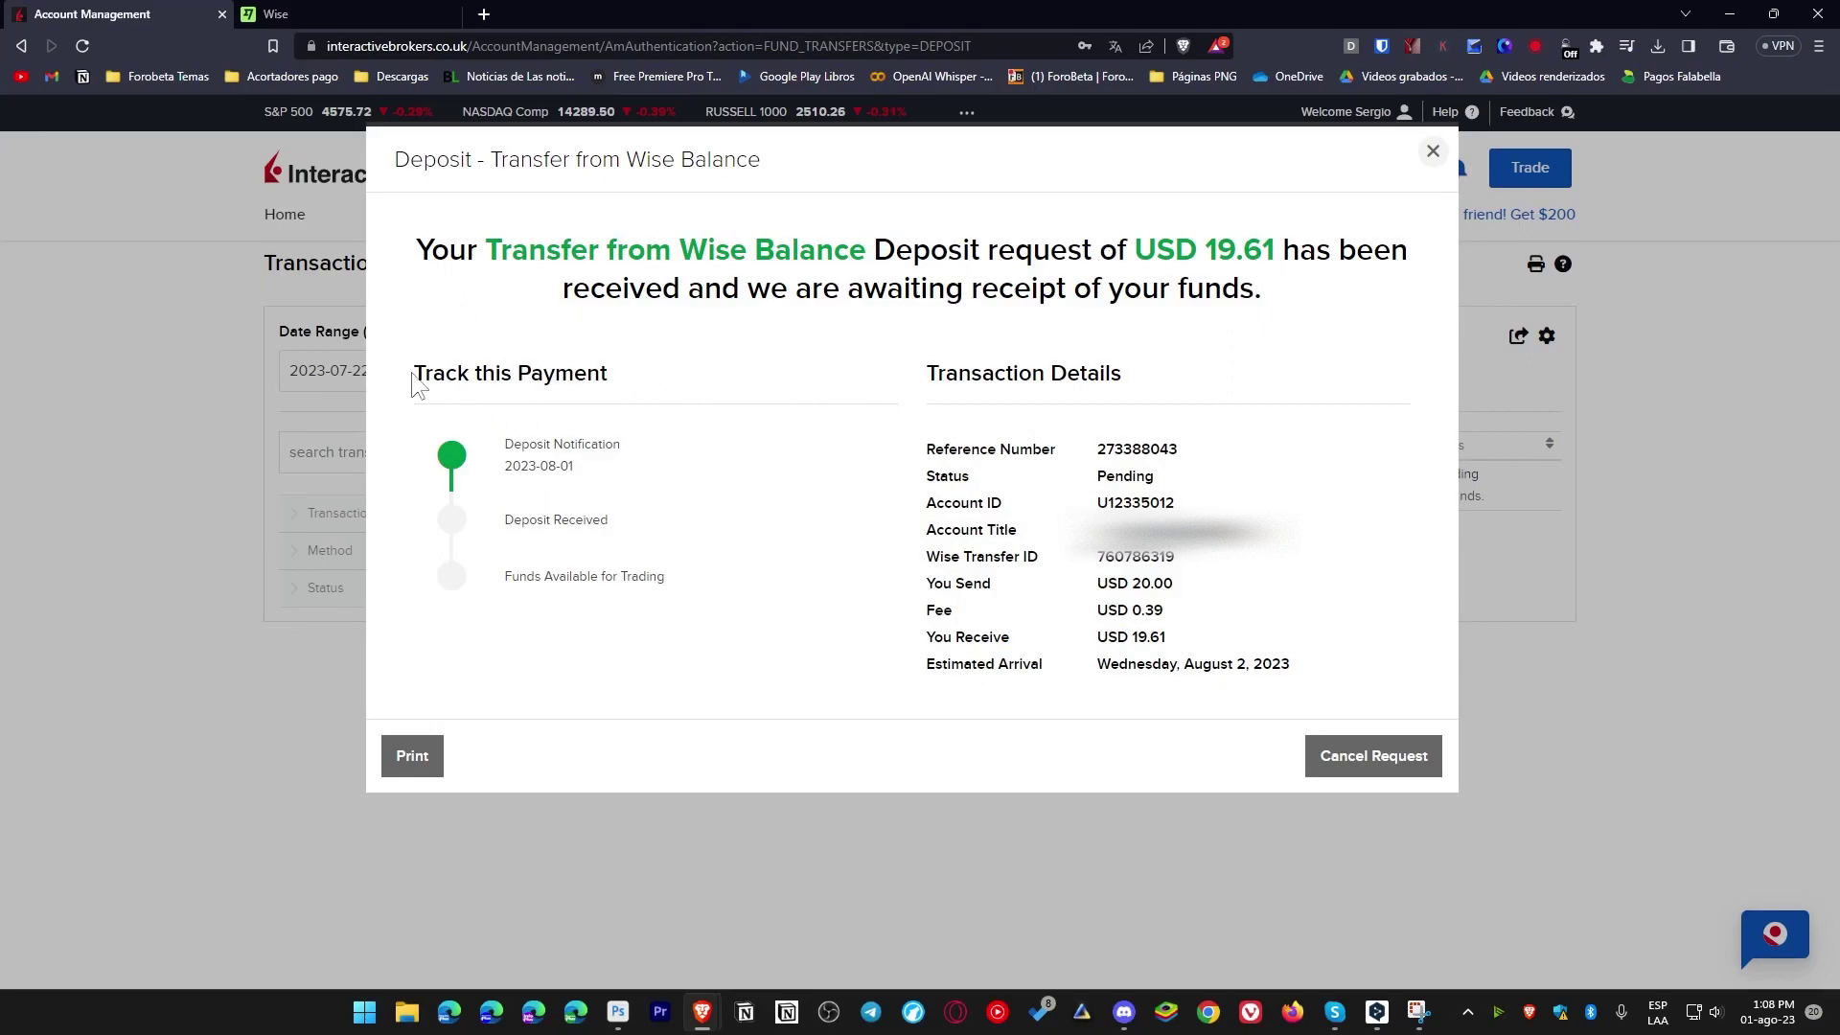
{"action": "left_click_drag", "start_coordinate": [417, 373], "coordinate": [665, 381]}
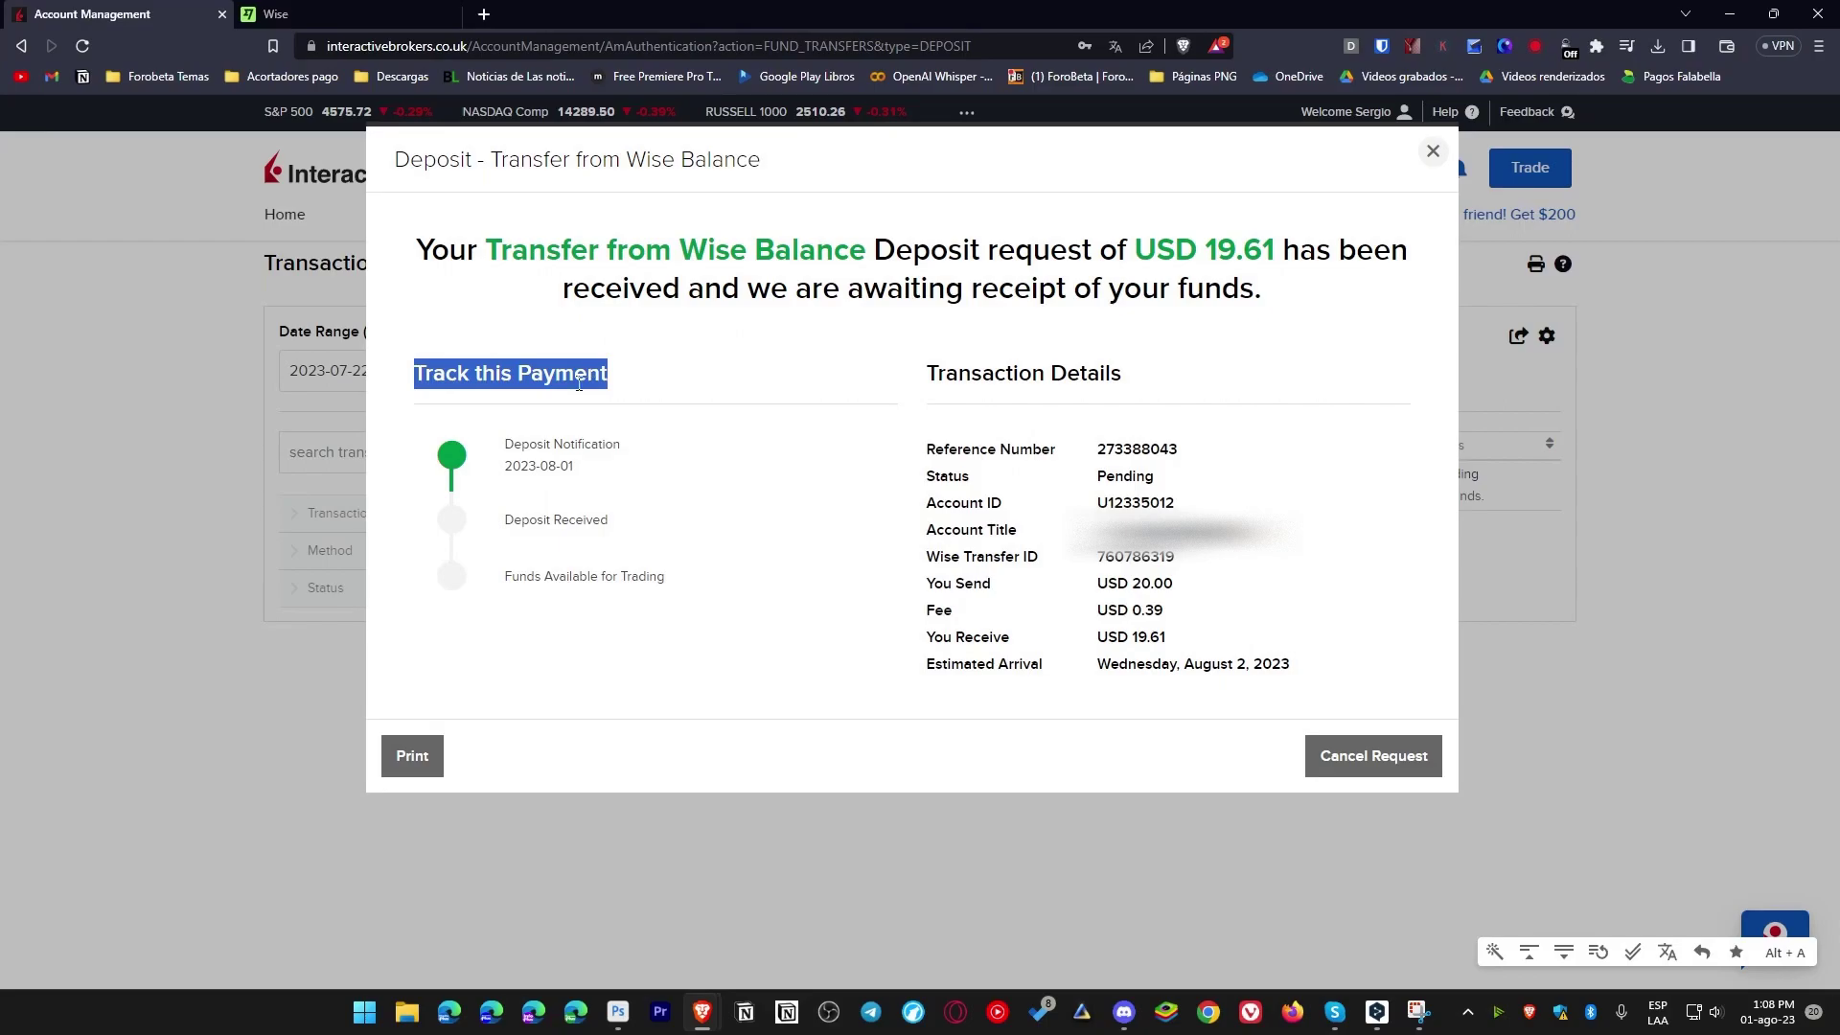
{"action": "left_click", "coordinate": [508, 450]}
{"action": "left_click_drag", "start_coordinate": [508, 450], "coordinate": [596, 464]}
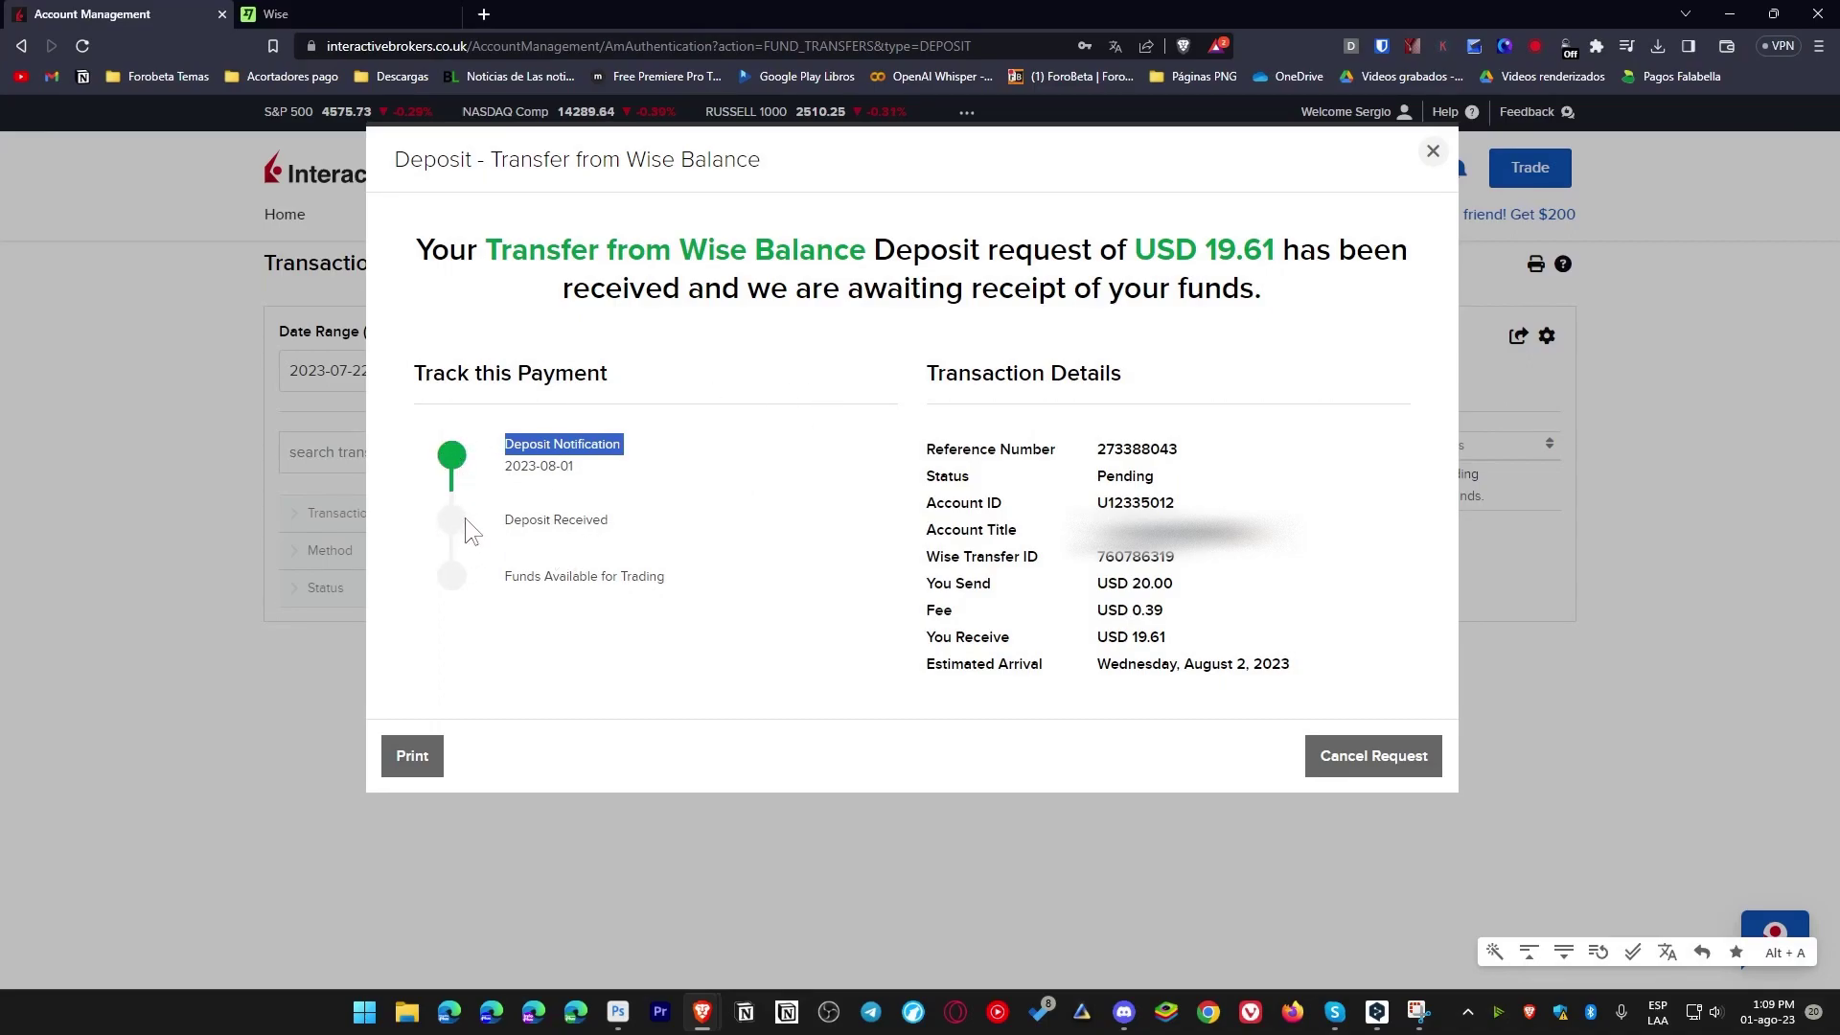
{"action": "left_click_drag", "start_coordinate": [507, 526], "coordinate": [610, 529]}
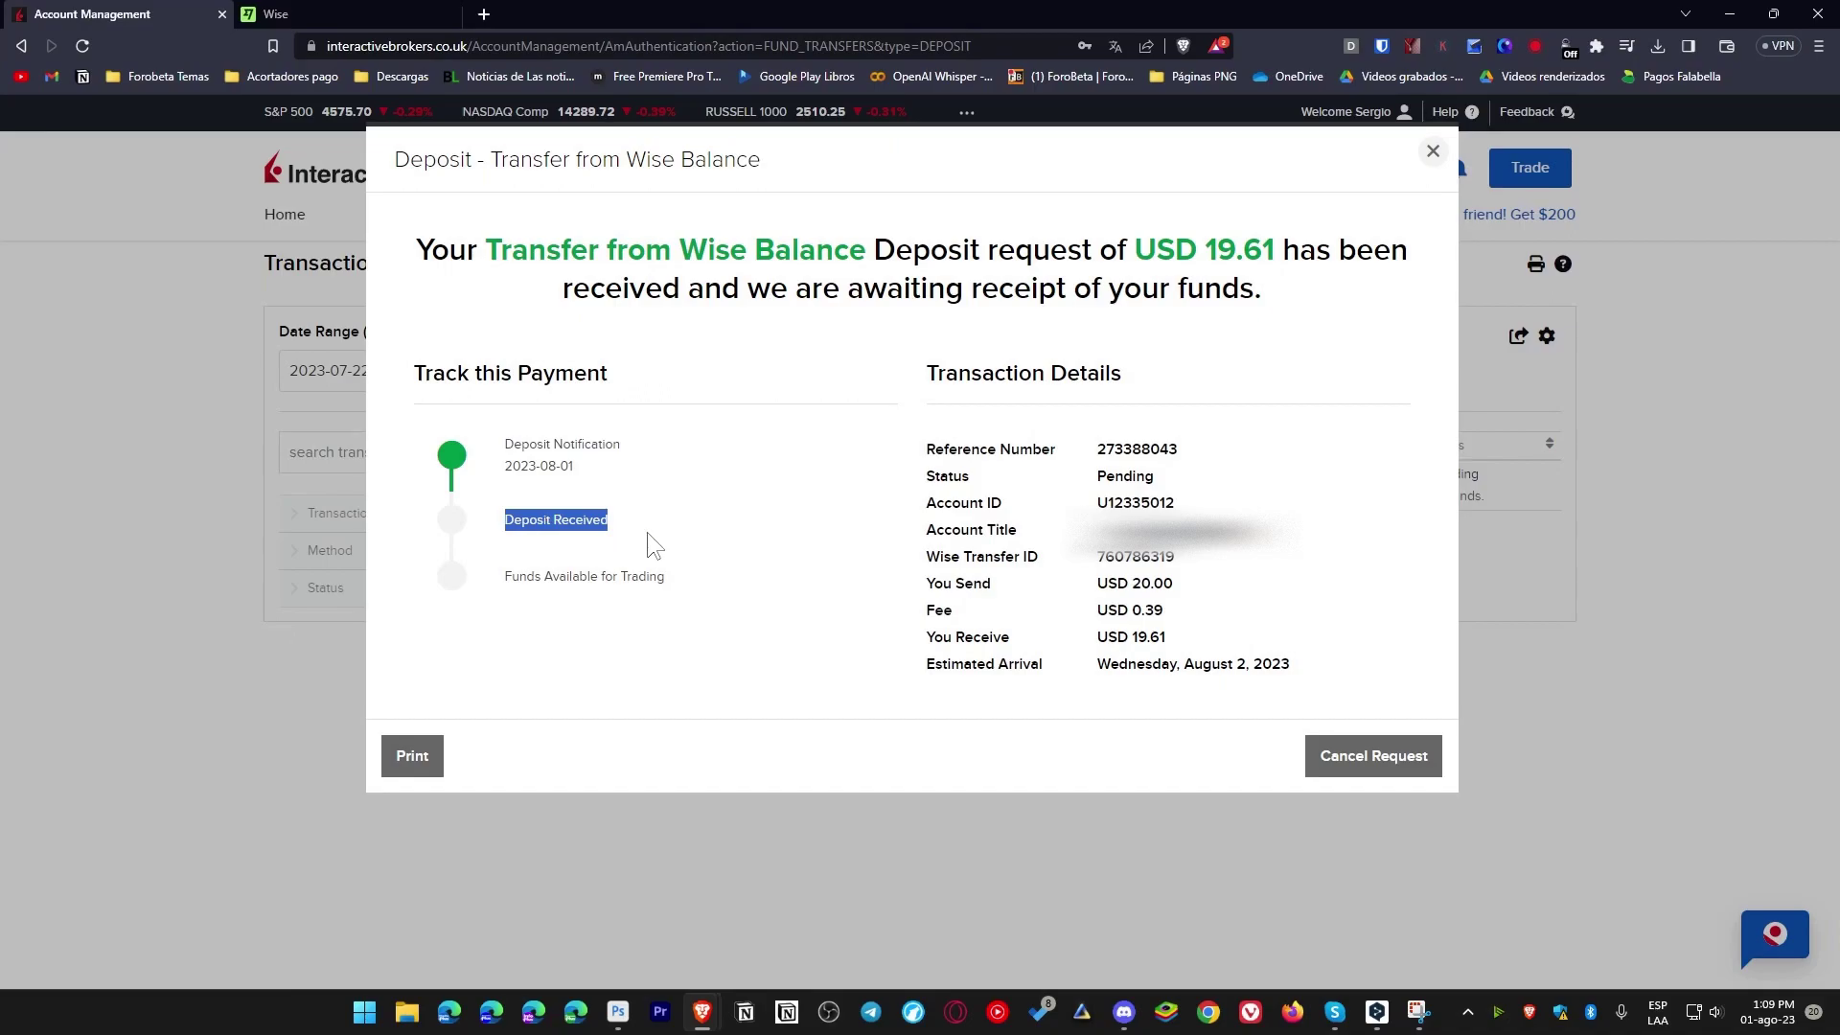
{"action": "left_click", "coordinate": [440, 567]}
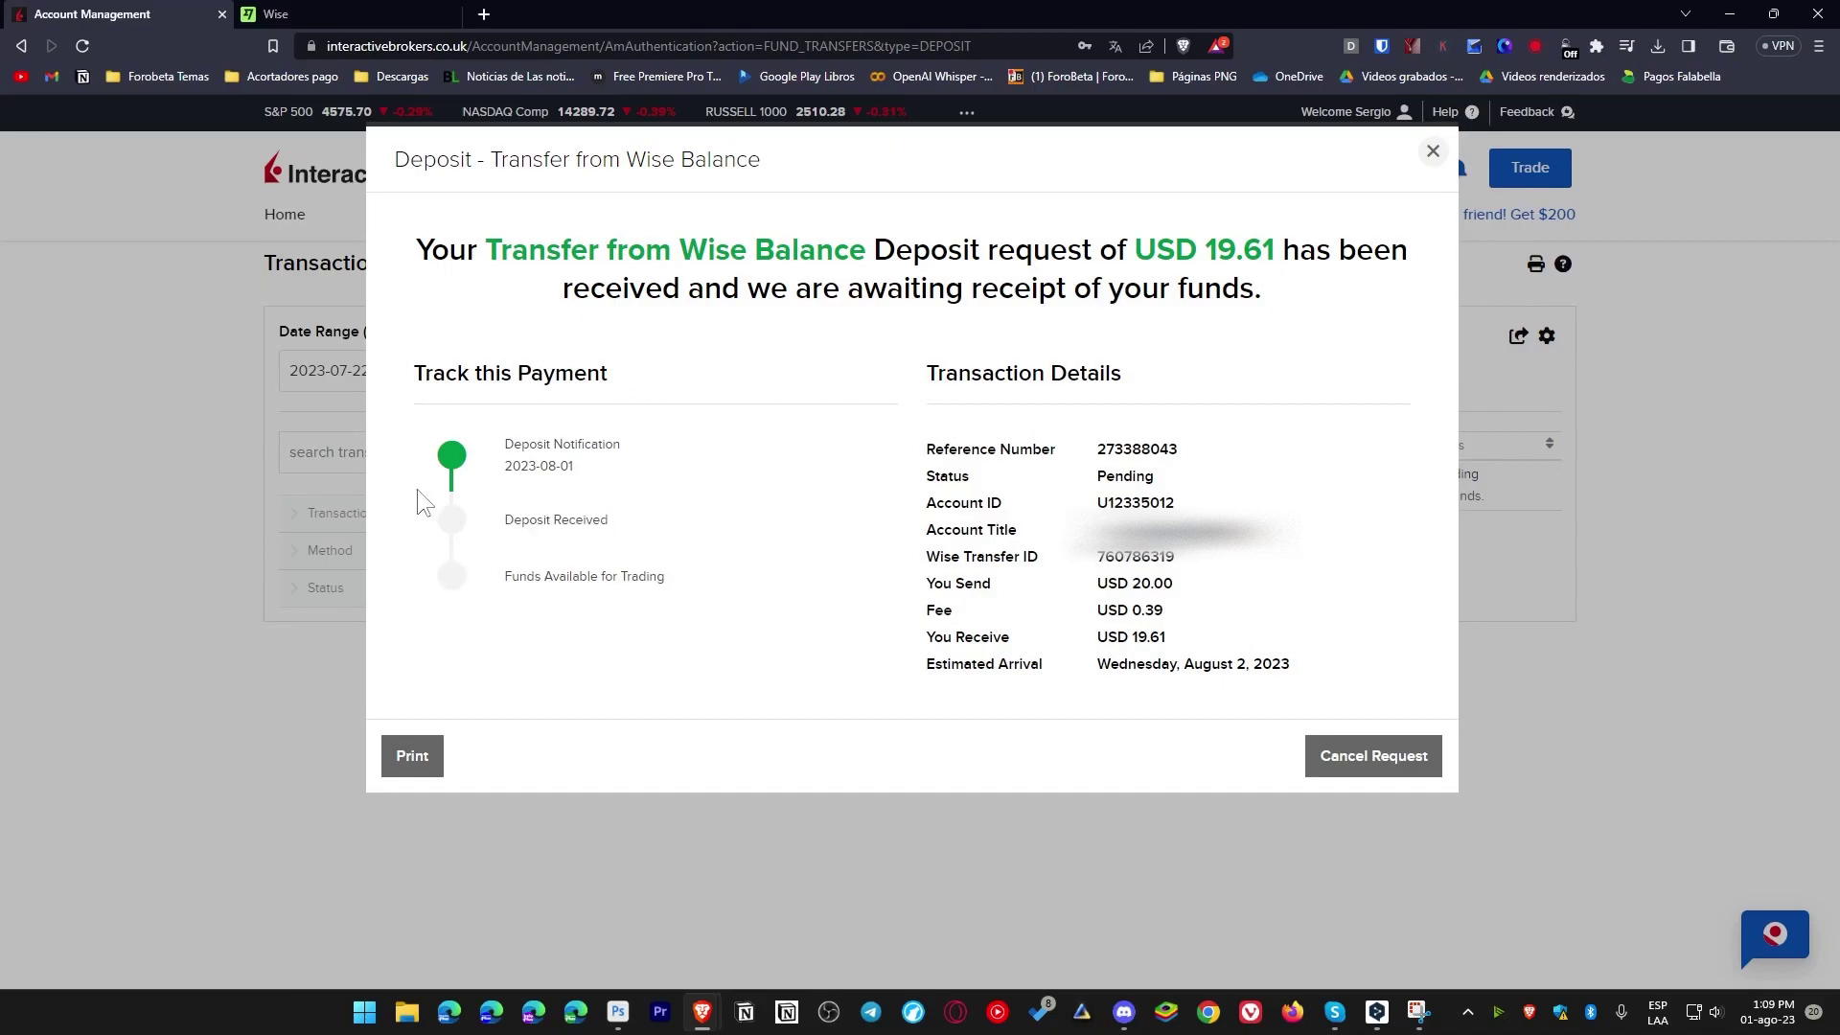
{"action": "left_click_drag", "start_coordinate": [516, 576], "coordinate": [578, 578]}
{"action": "left_click", "coordinate": [602, 587]}
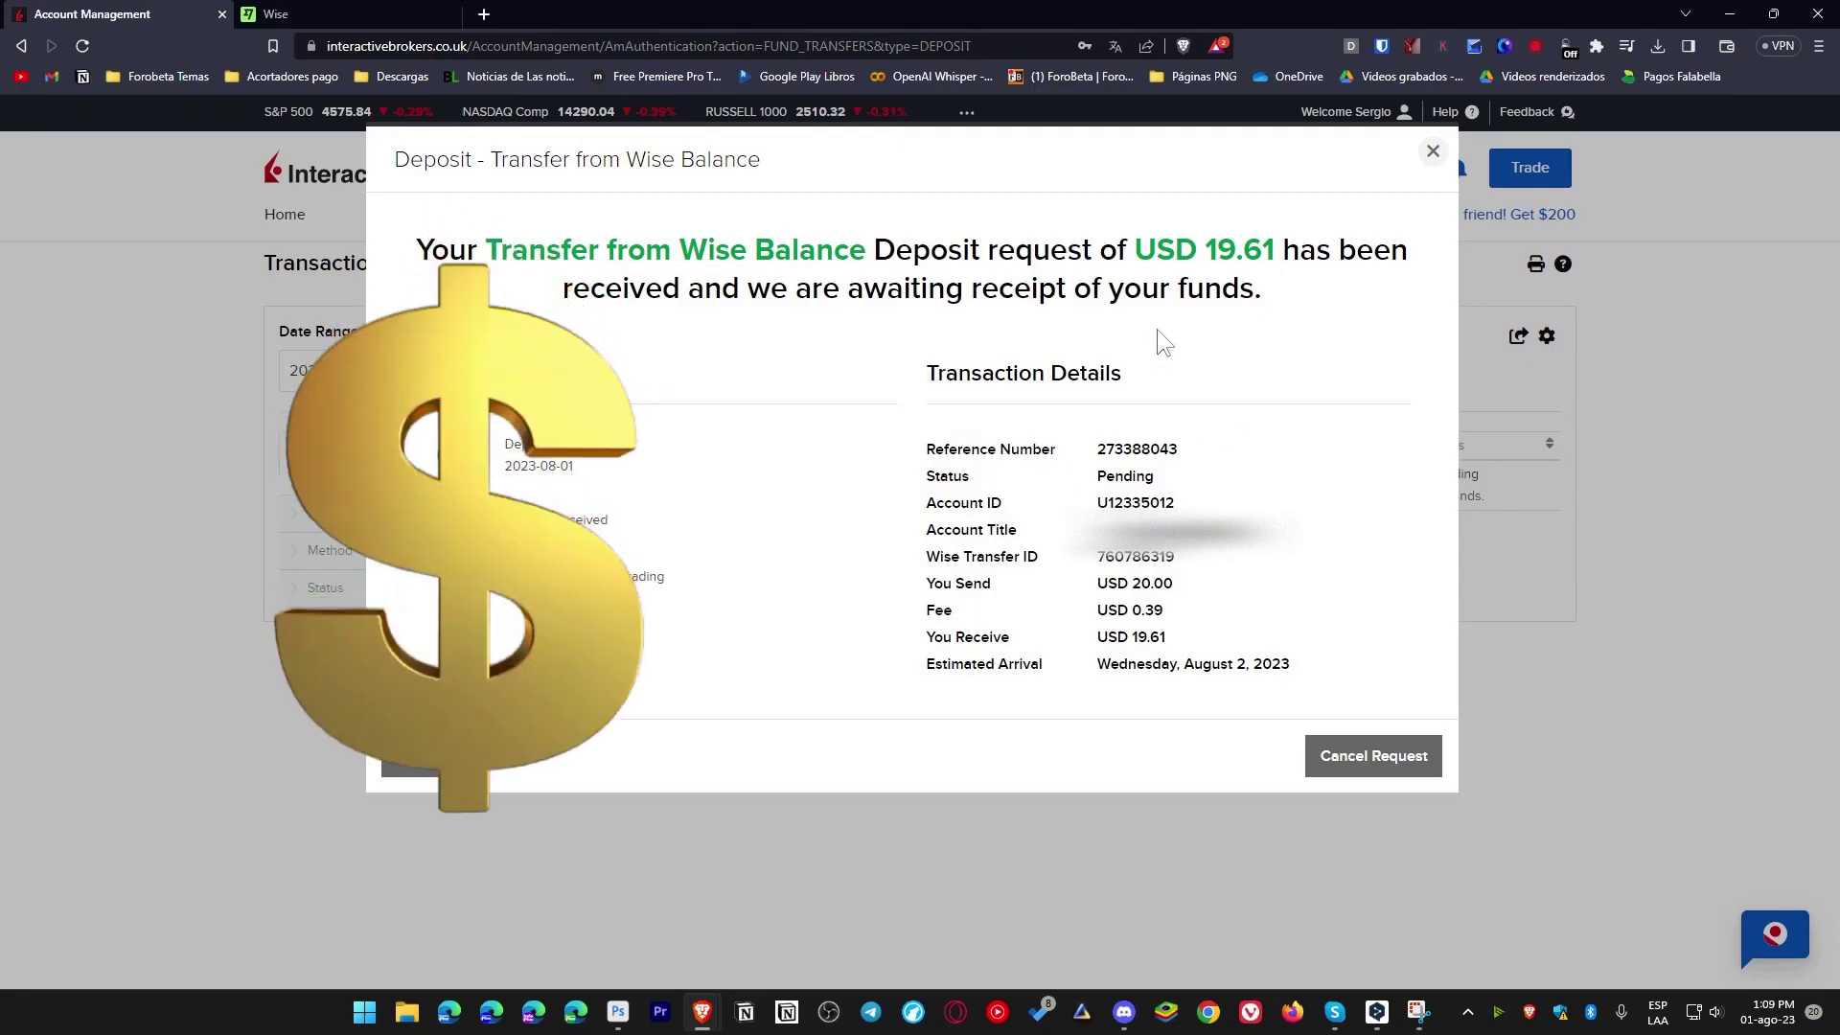
{"action": "left_click", "coordinate": [1433, 151]}
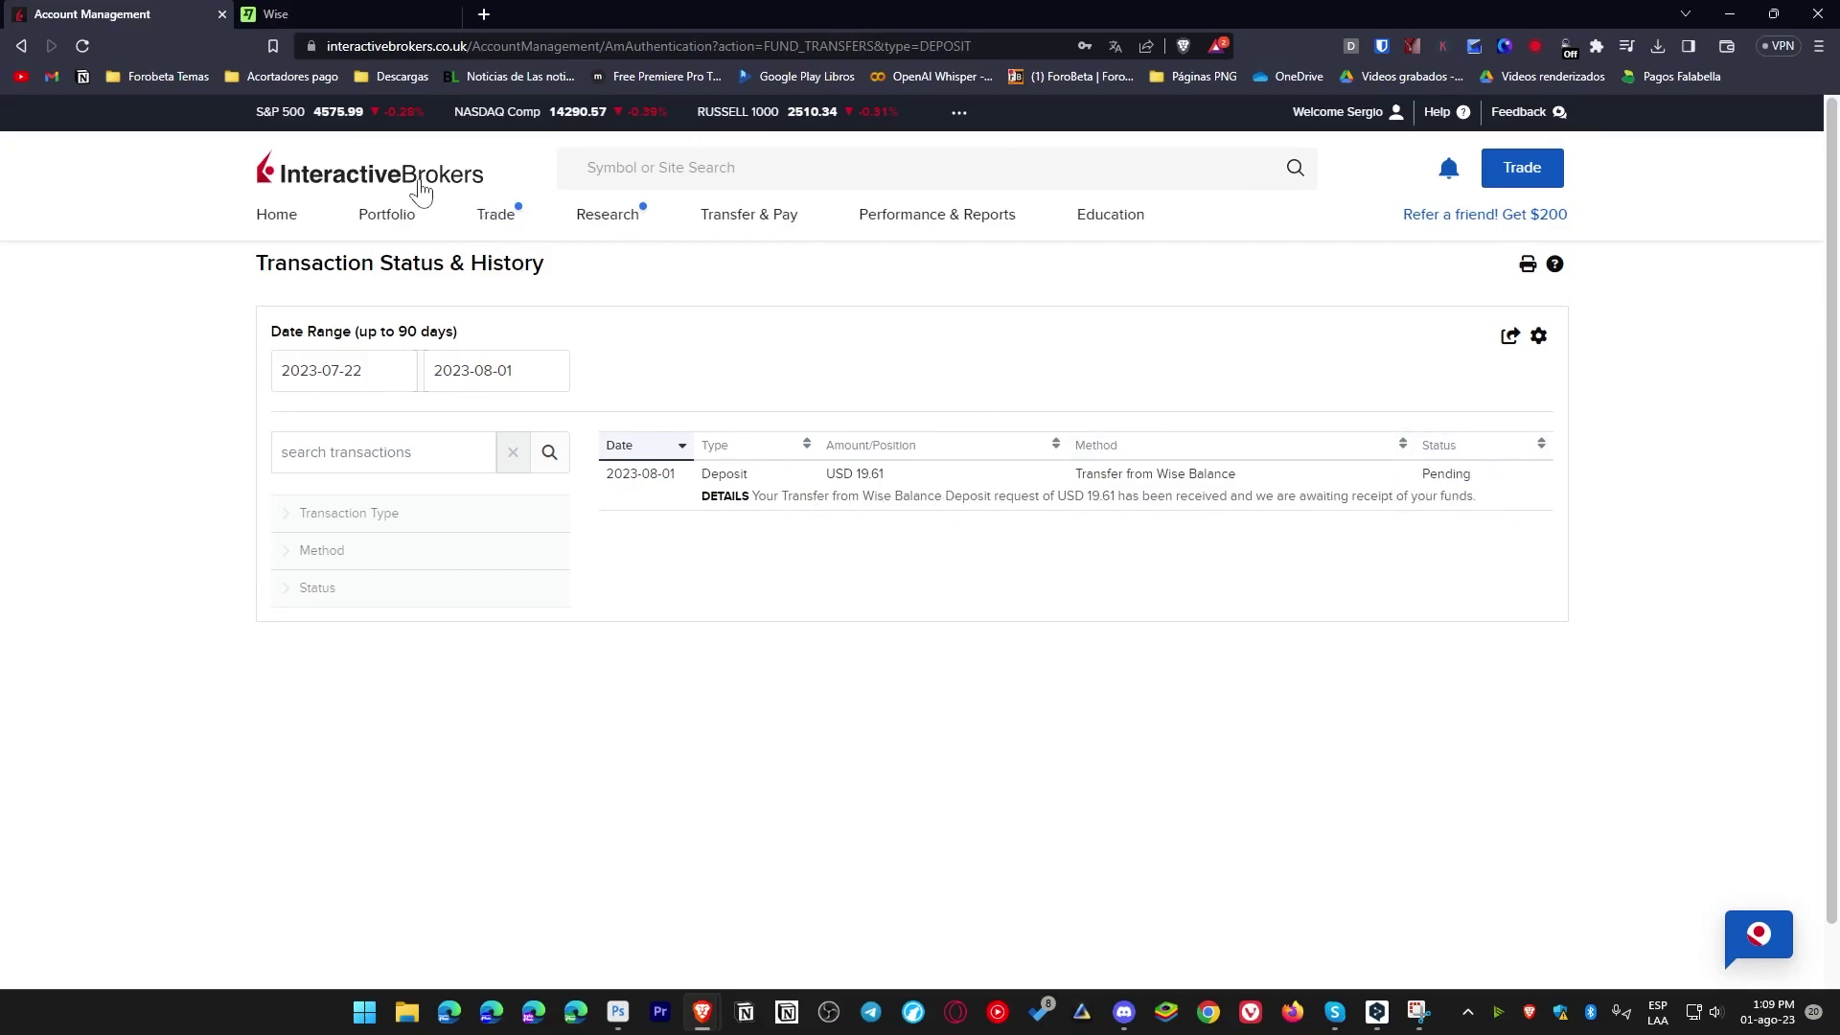
- Return to the portal's home page, check the account's cash and buying power, and open the portfolio page
{"action": "left_click", "coordinate": [282, 221]}
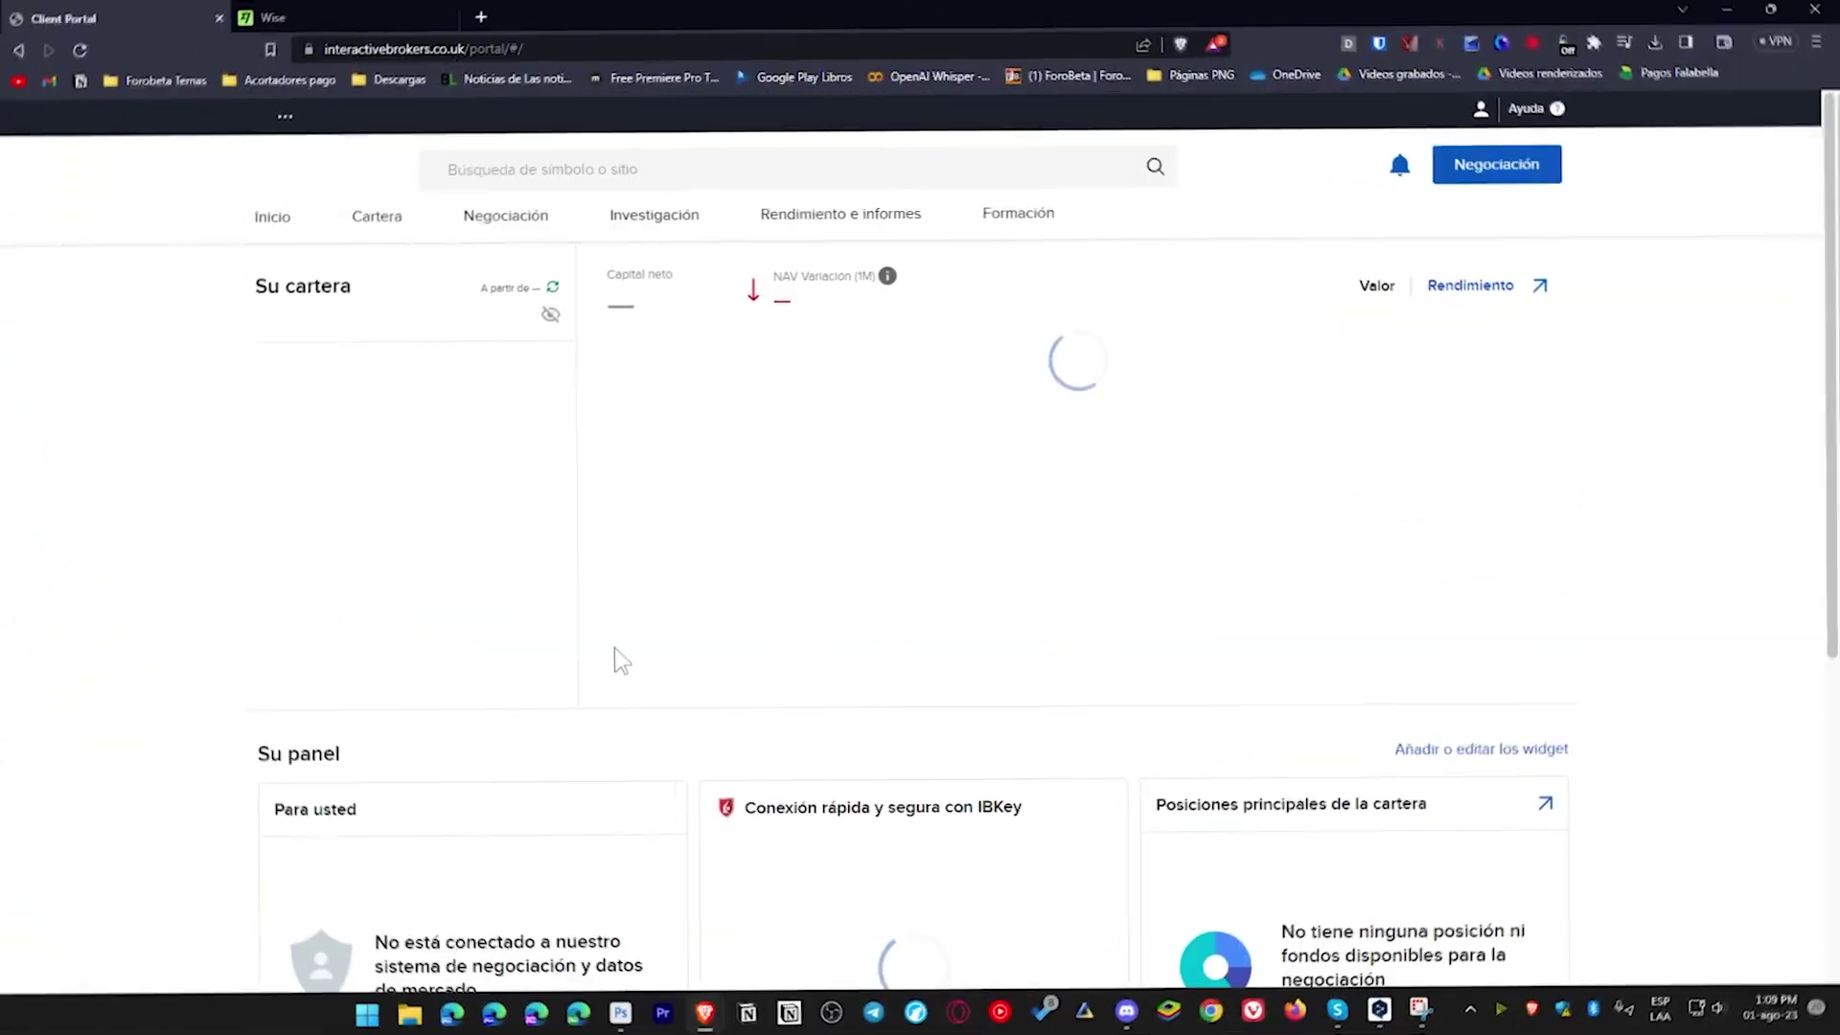
{"action": "scroll", "coordinate": [782, 664], "scroll_direction": "down", "scroll_amount": 2}
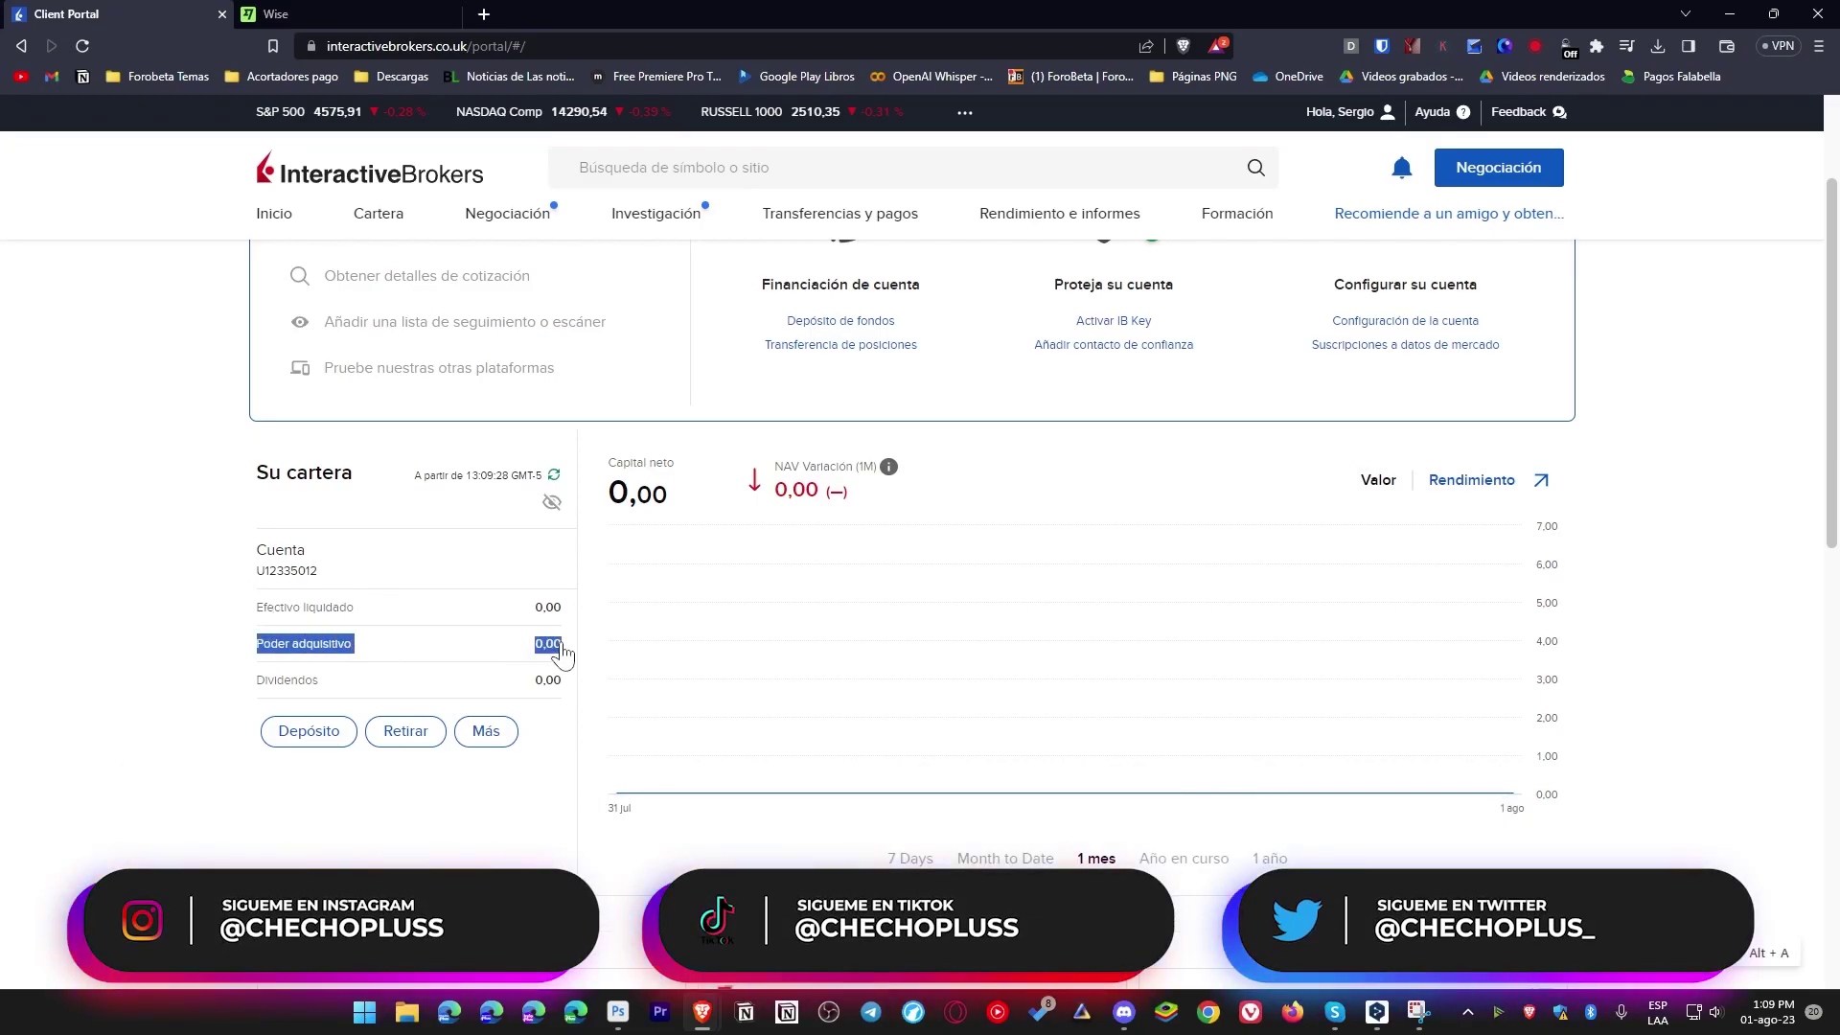
{"action": "left_click", "coordinate": [75, 640]}
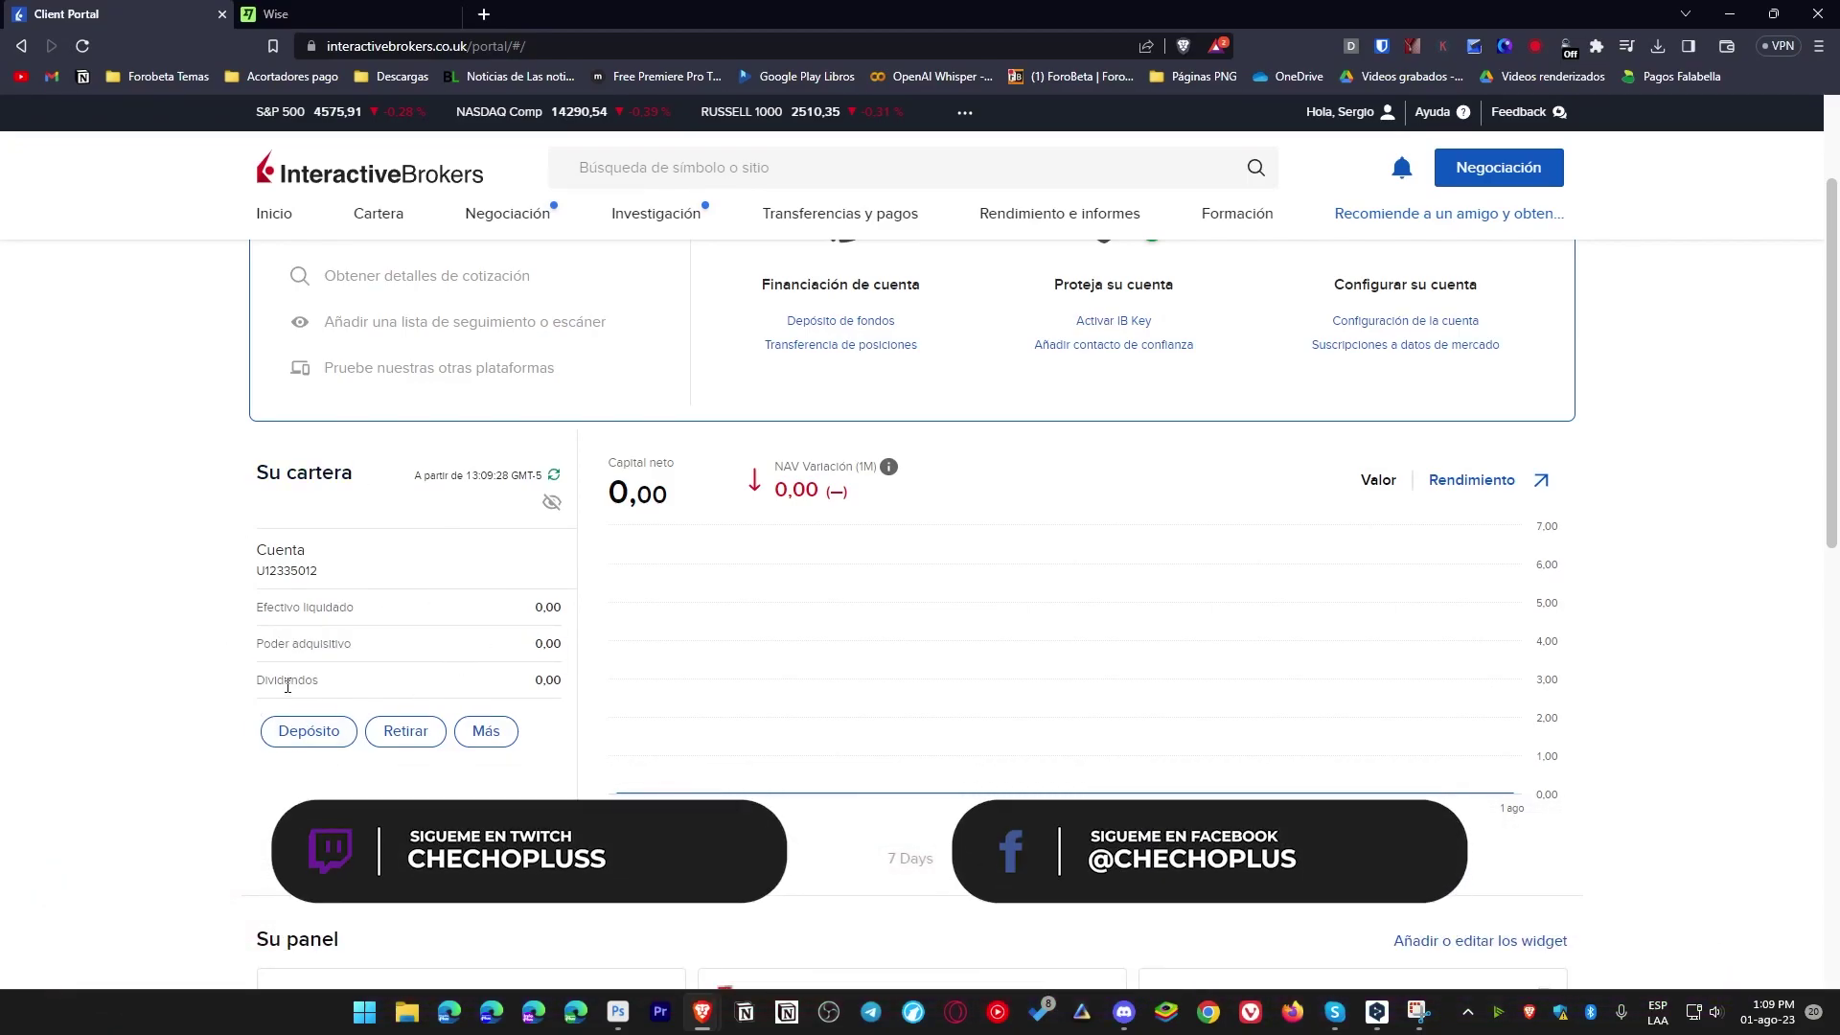
{"action": "scroll", "coordinate": [589, 384], "scroll_direction": "up", "scroll_amount": 2}
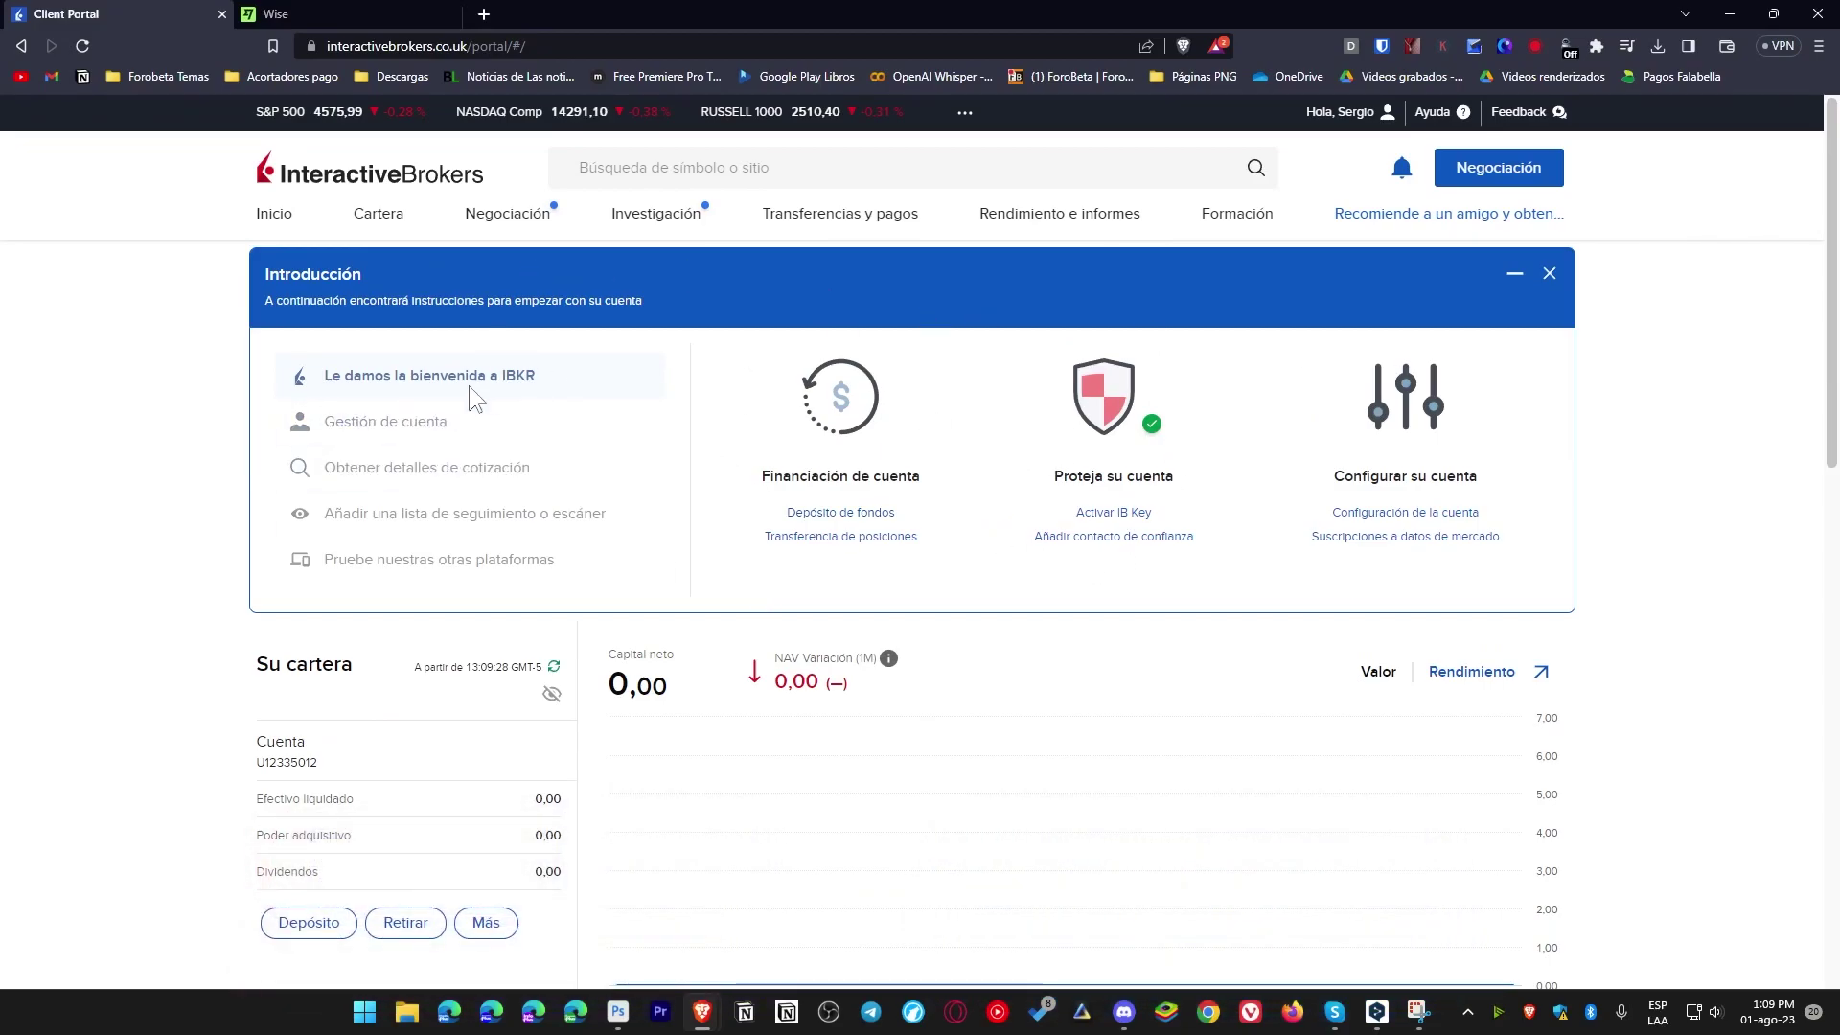
{"action": "left_click", "coordinate": [379, 213]}
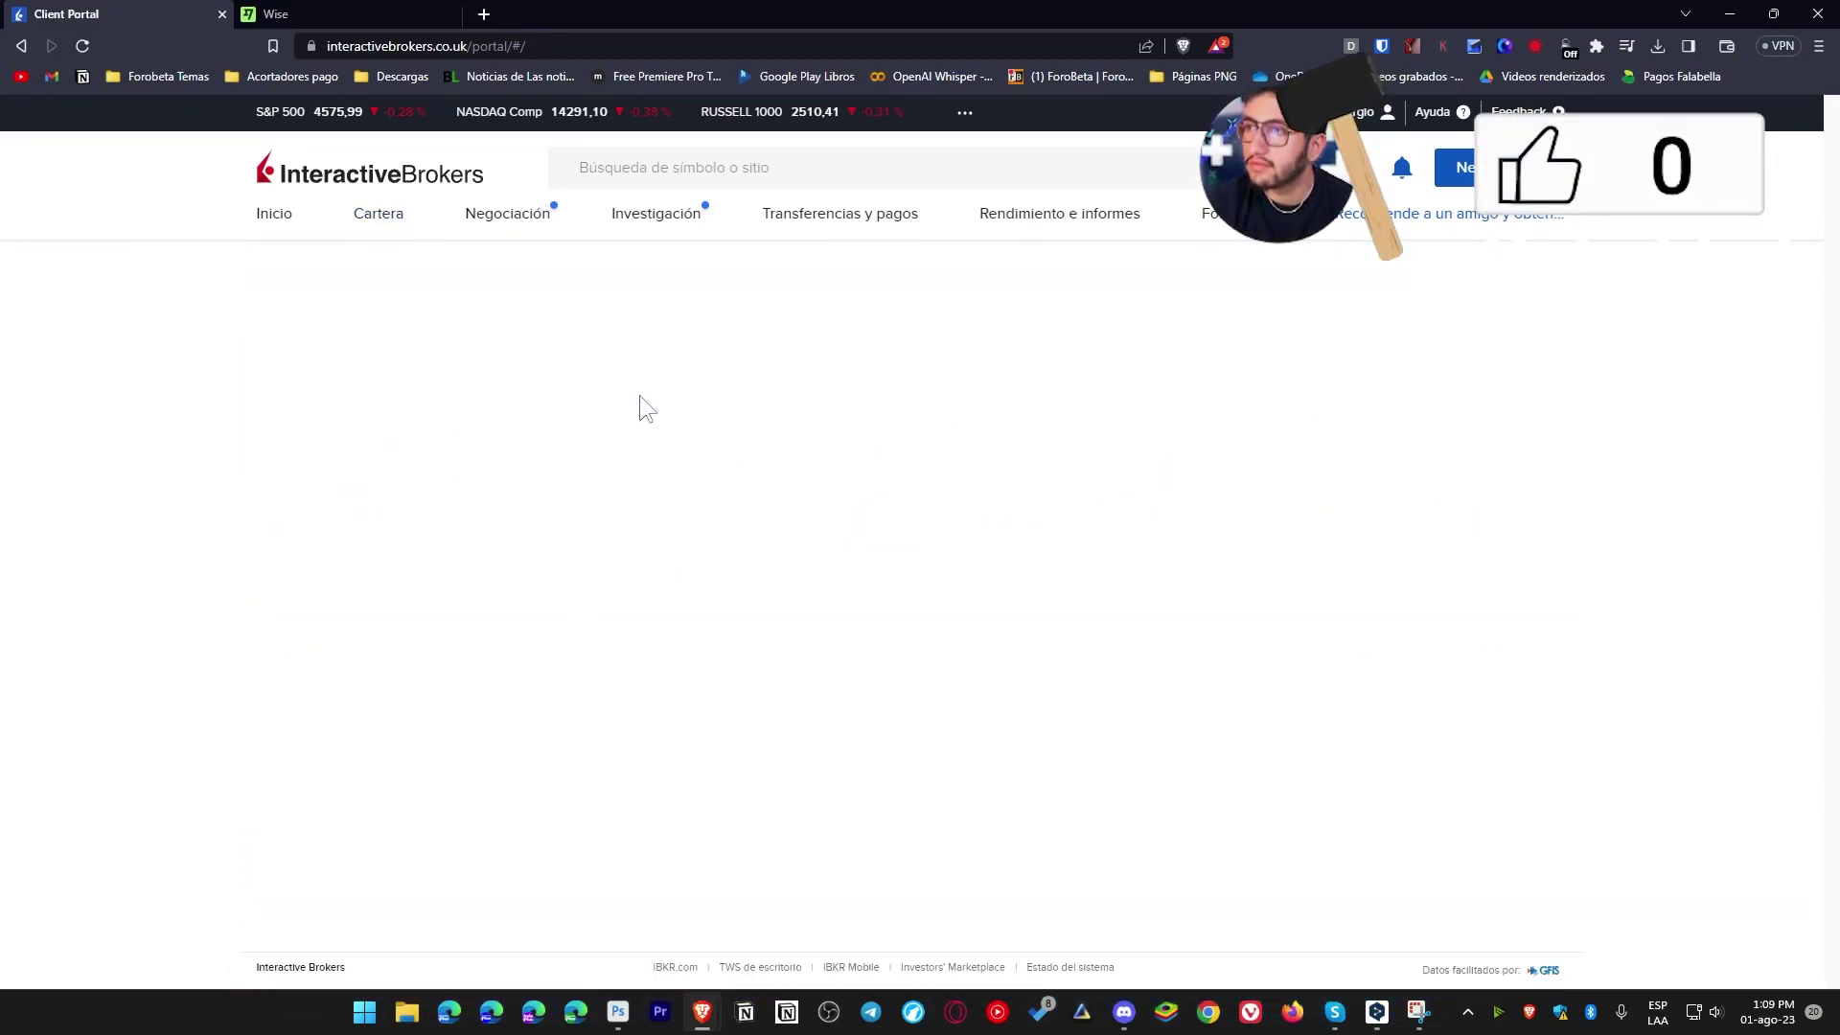